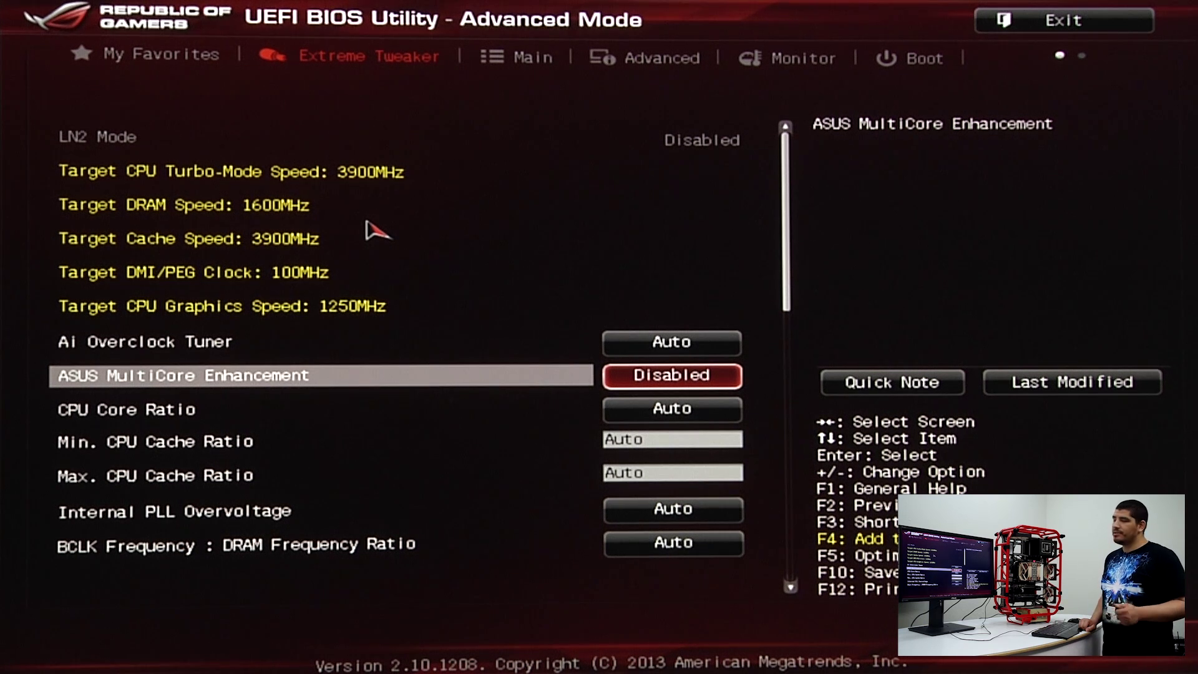
# - Switch the Ai Overclock Tuner to Manual mode, exposing BCLK Frequency at 100.0
pyautogui.press('Up')
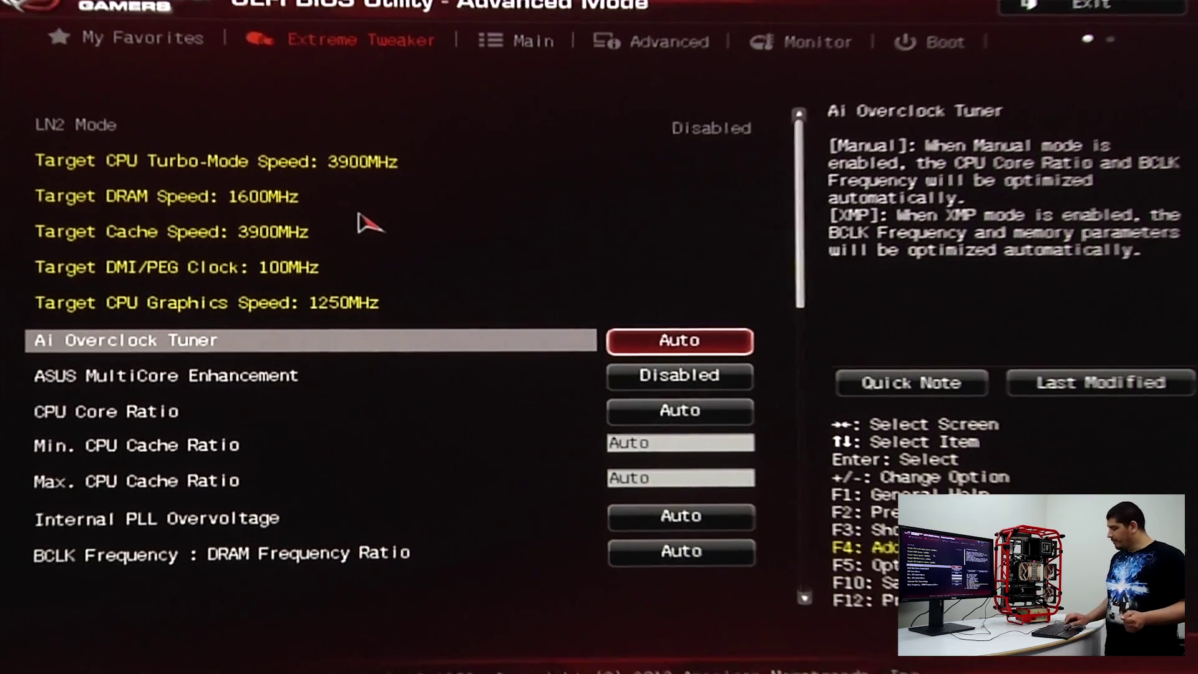
pyautogui.press('Return')
pyautogui.press('Down')
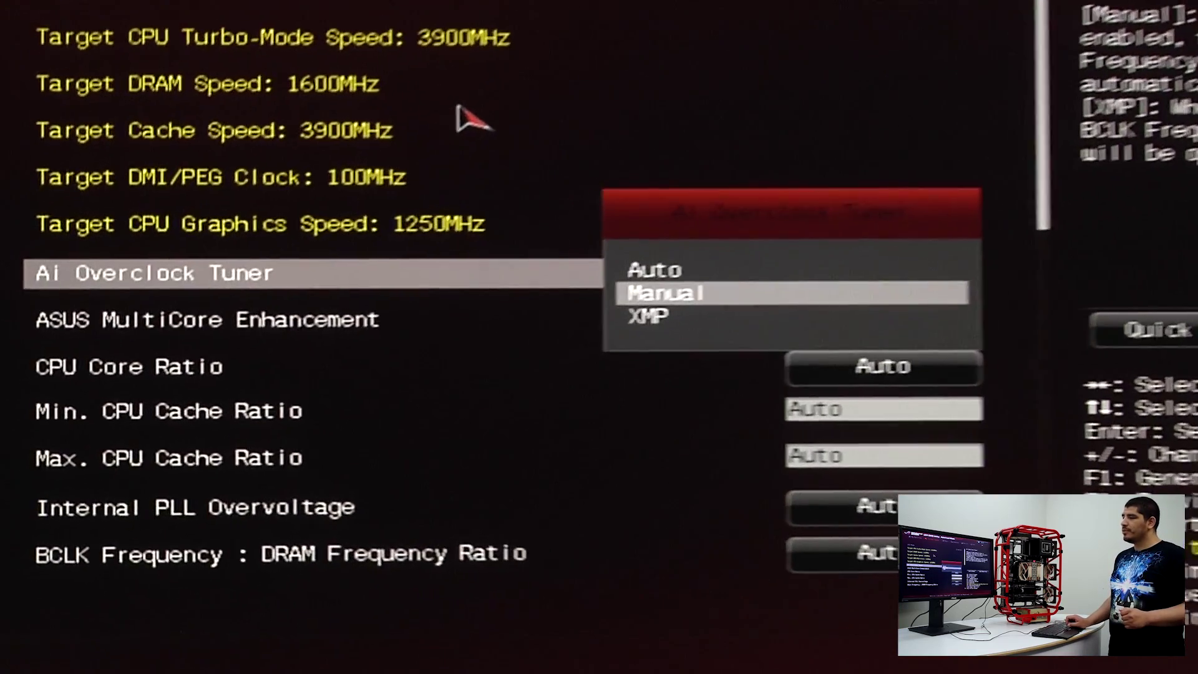
pyautogui.press('Down')
pyautogui.press('Up')
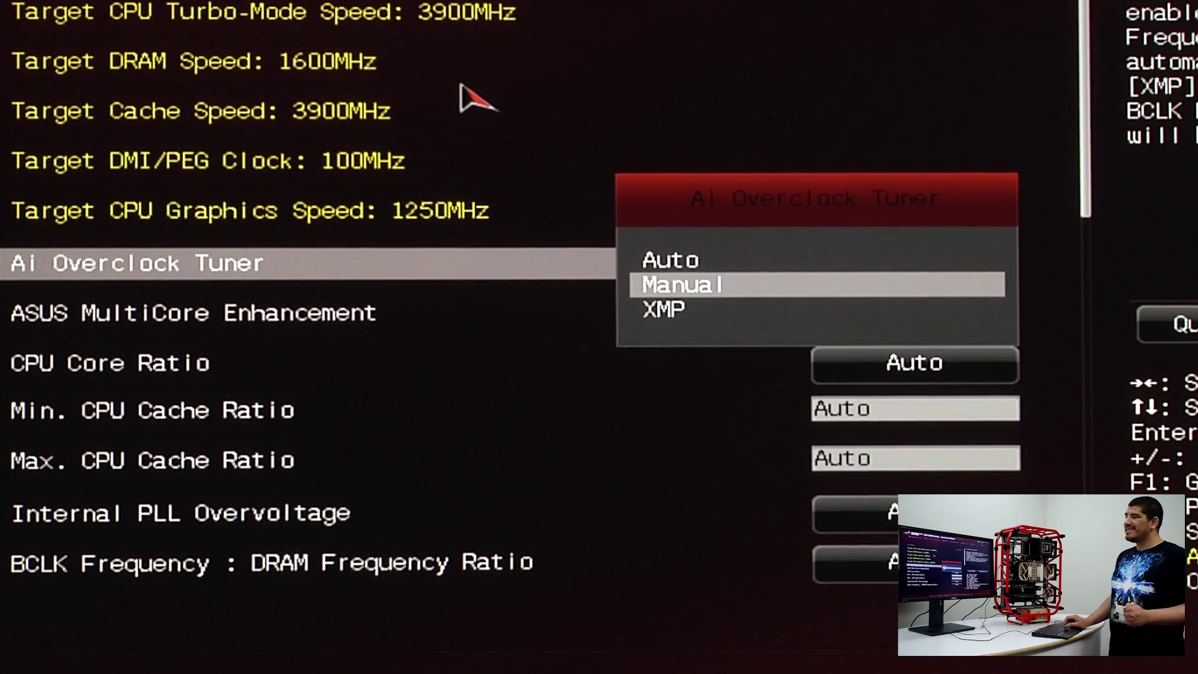
pyautogui.press('Return')
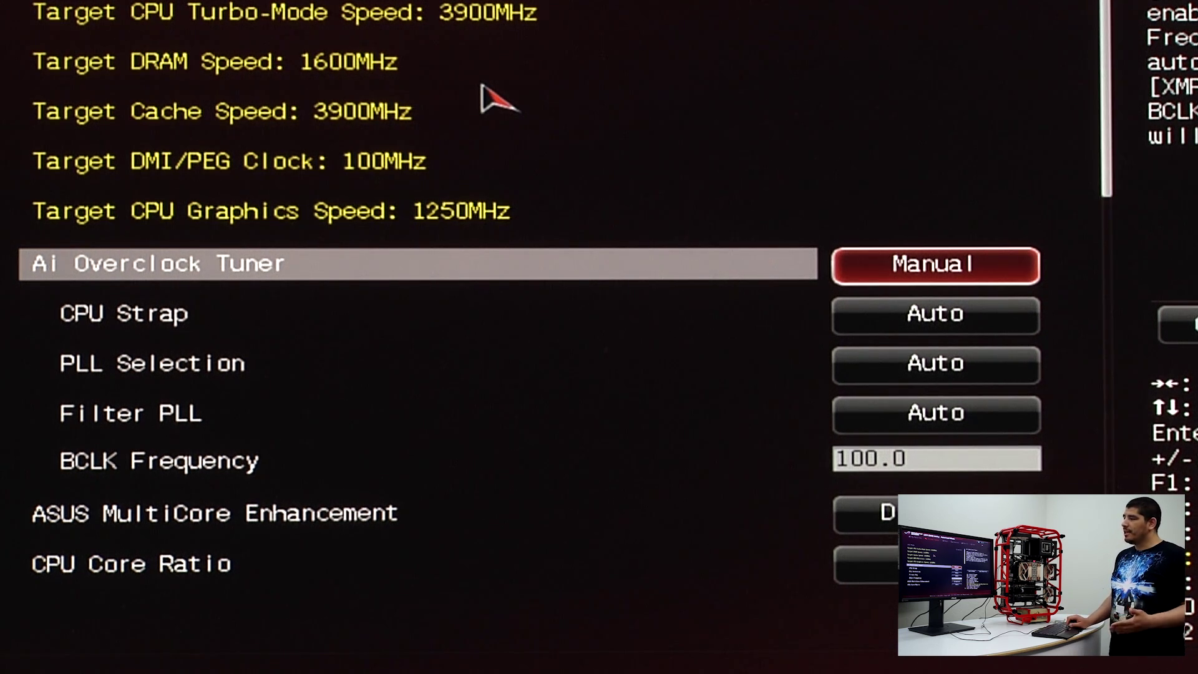
pyautogui.press('Down')
pyautogui.press('Down')
pyautogui.press('Down')
pyautogui.press('Down')
pyautogui.press('Down')
pyautogui.press('Down')
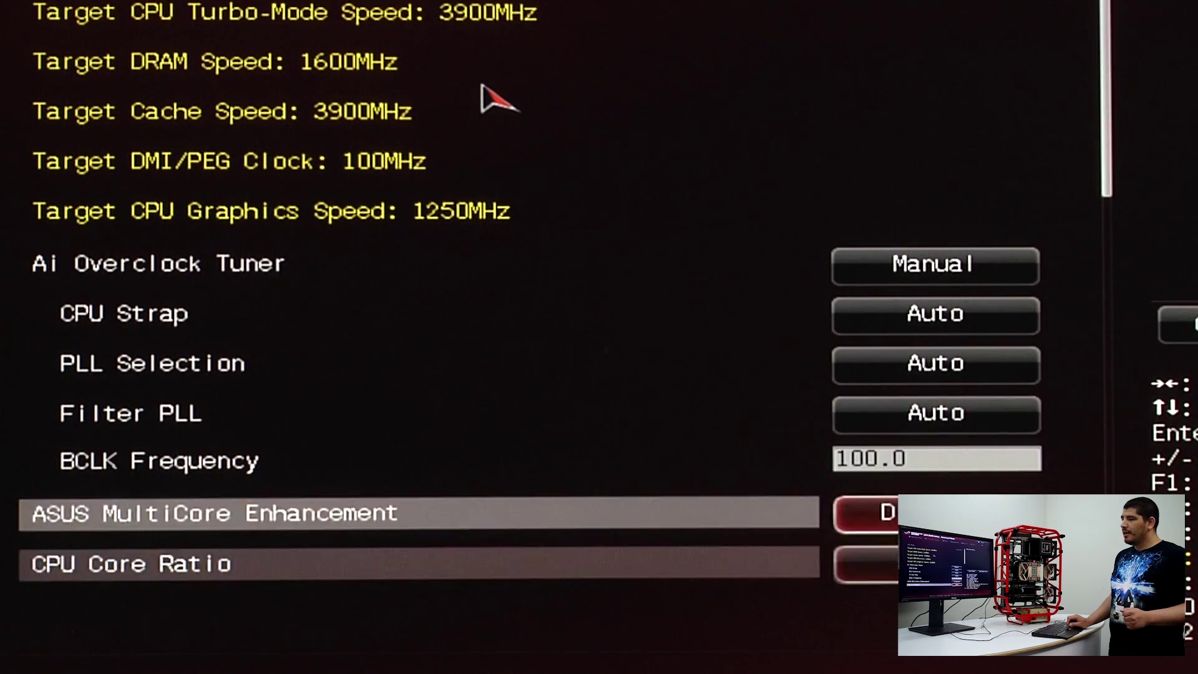
# - Set CPU Core Ratio to Sync All Cores
pyautogui.press('Down')
pyautogui.press('Up')
pyautogui.press('Down')
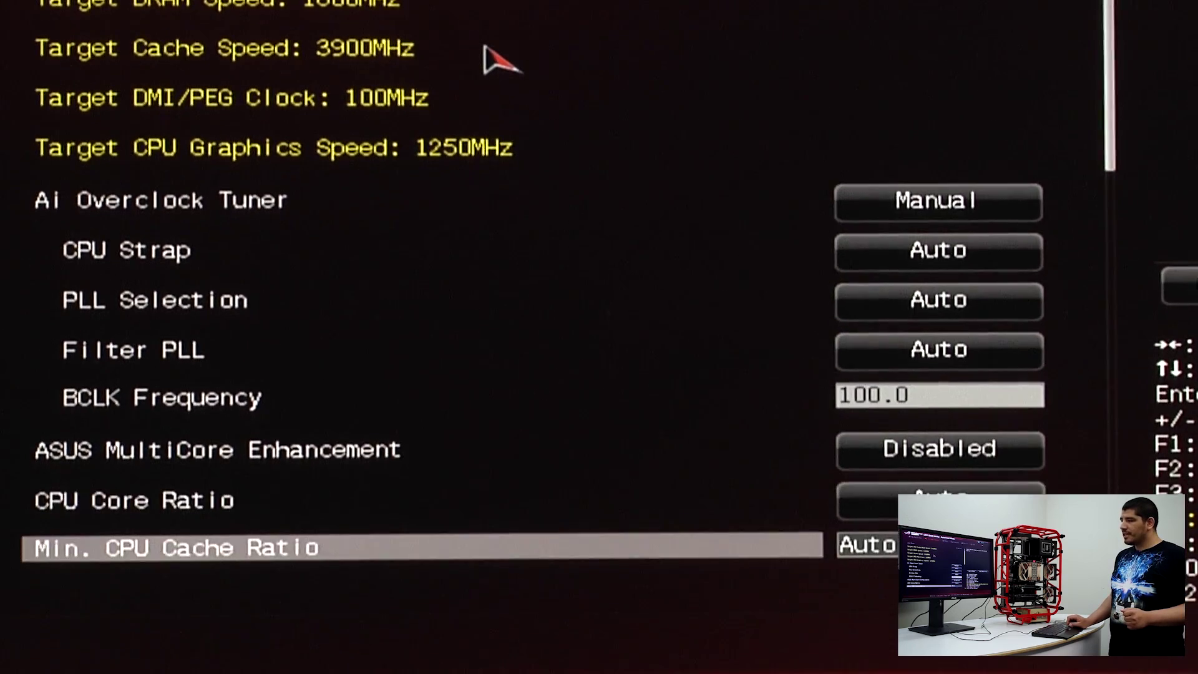
pyautogui.press('Down')
pyautogui.press('Down')
pyautogui.press('Down')
pyautogui.press('Up')
pyautogui.press('Up')
pyautogui.press('Up')
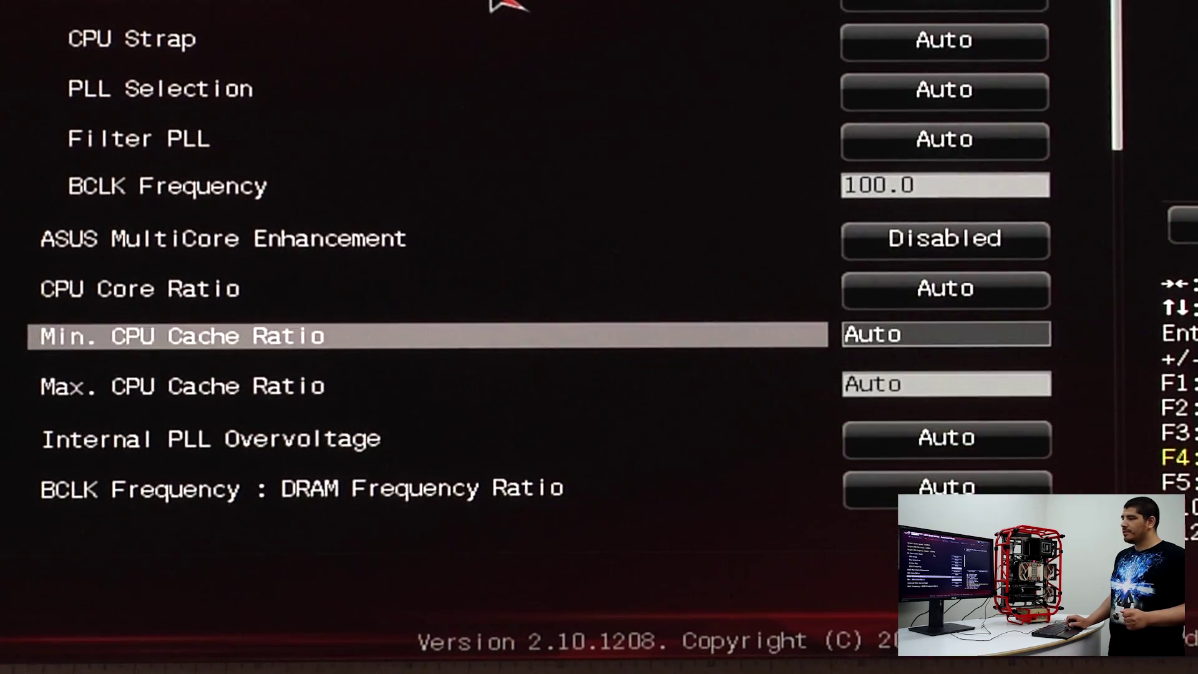
pyautogui.press('Up')
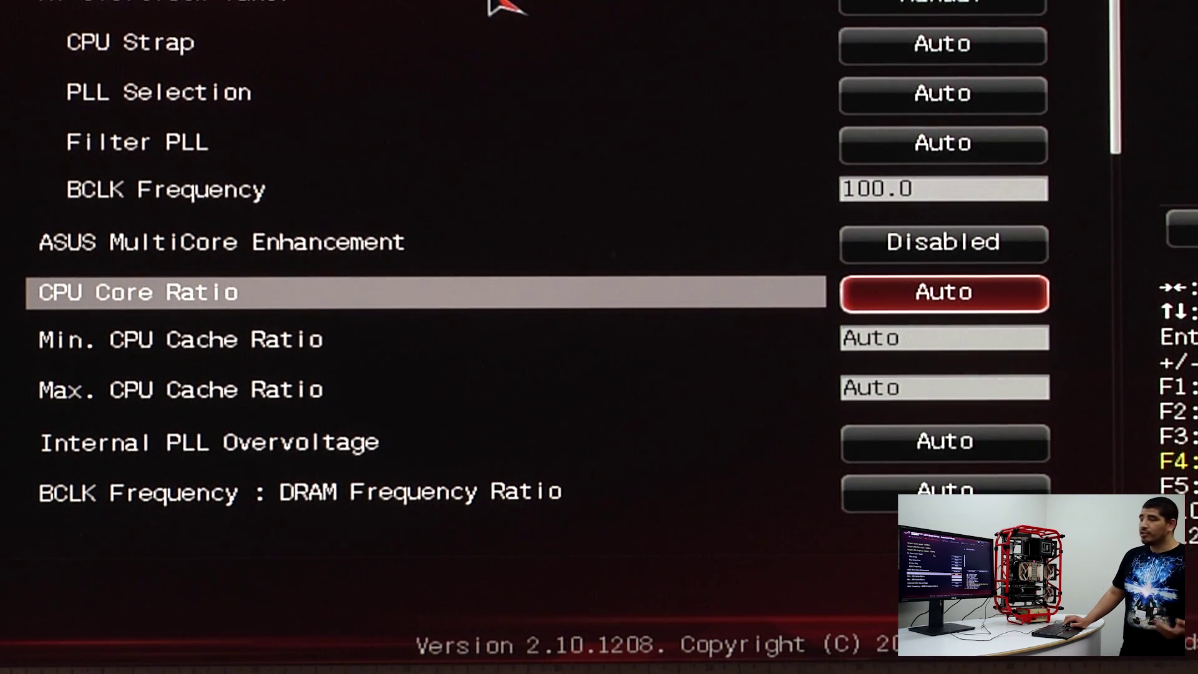
pyautogui.press('Return')
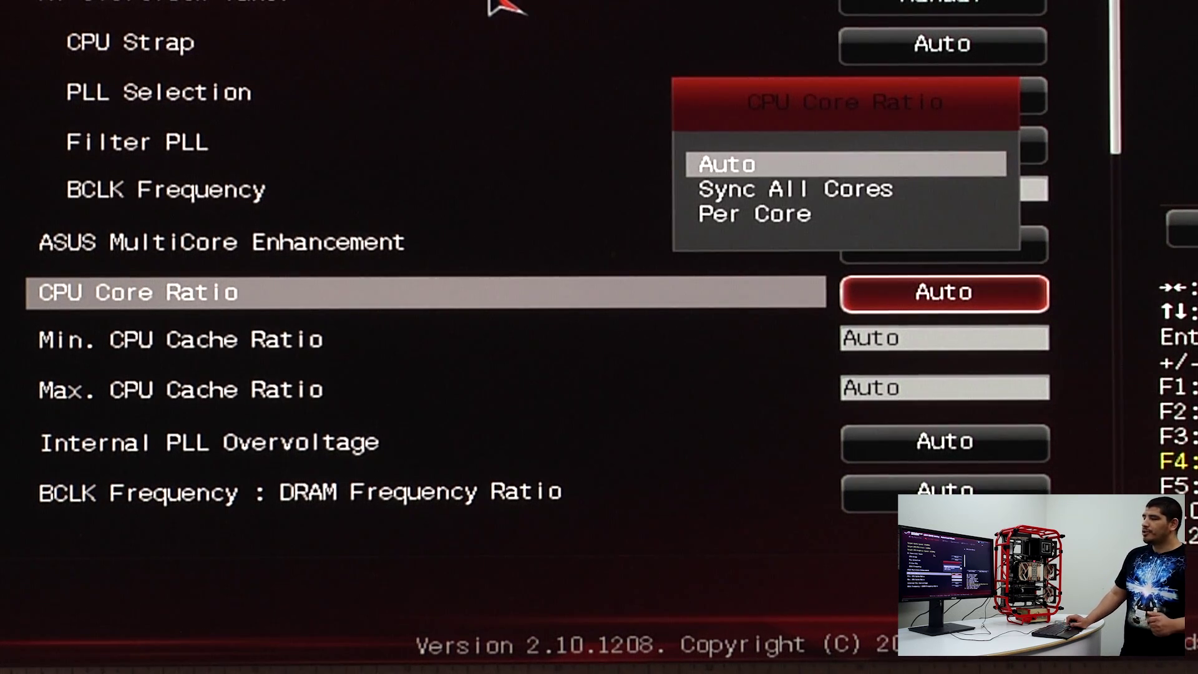
pyautogui.press('Down')
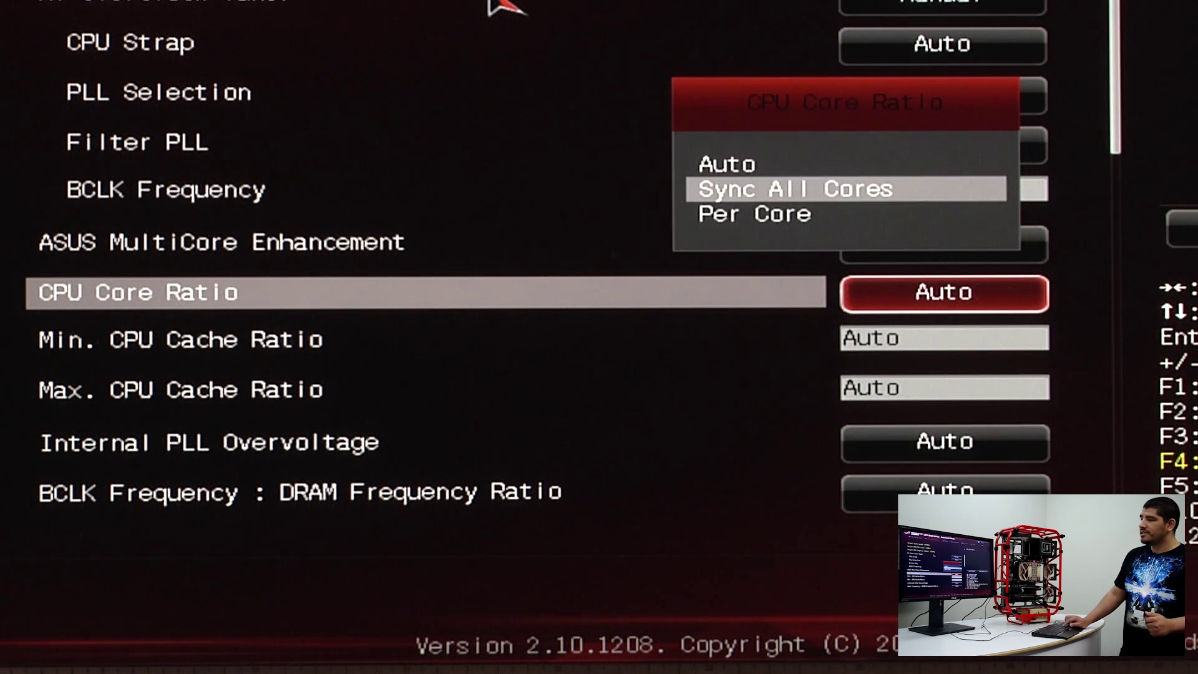
pyautogui.press('Return')
# - Enter 46 as the 1-Core Ratio Limit so all cores target 4600MHz
pyautogui.press('Down')
pyautogui.press('Down')
pyautogui.press('Down')
pyautogui.press('Down')
pyautogui.press('Up')
pyautogui.press('Up')
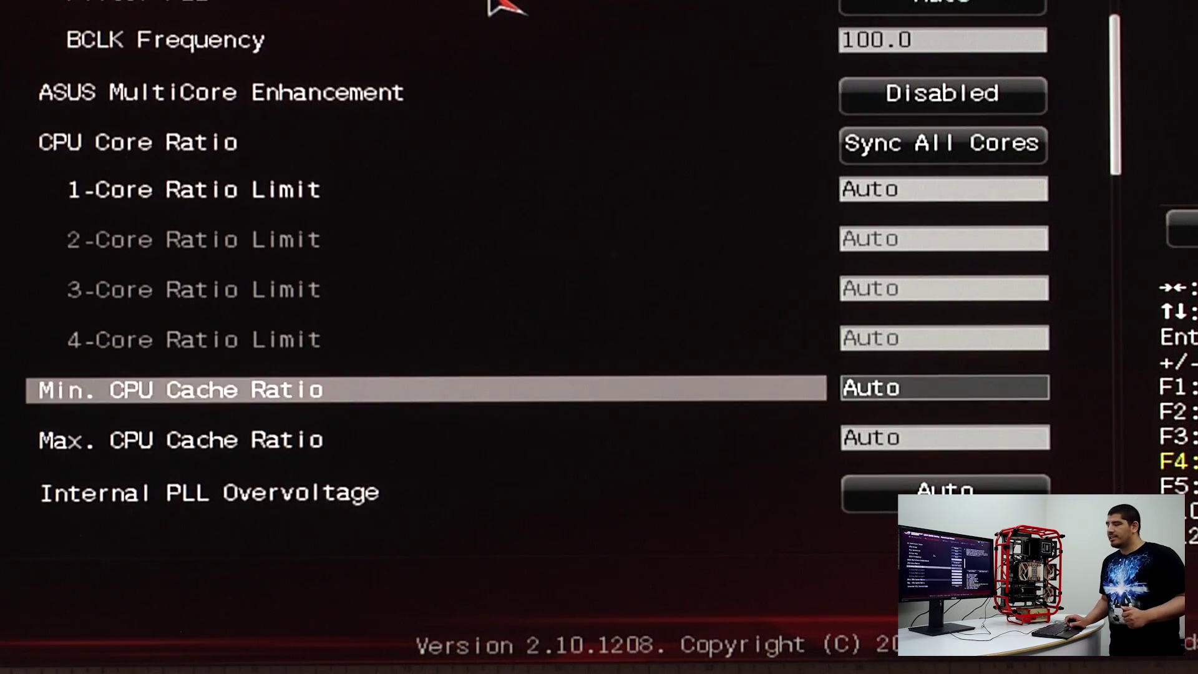
pyautogui.press('Up')
pyautogui.press('Up')
pyautogui.press('Down')
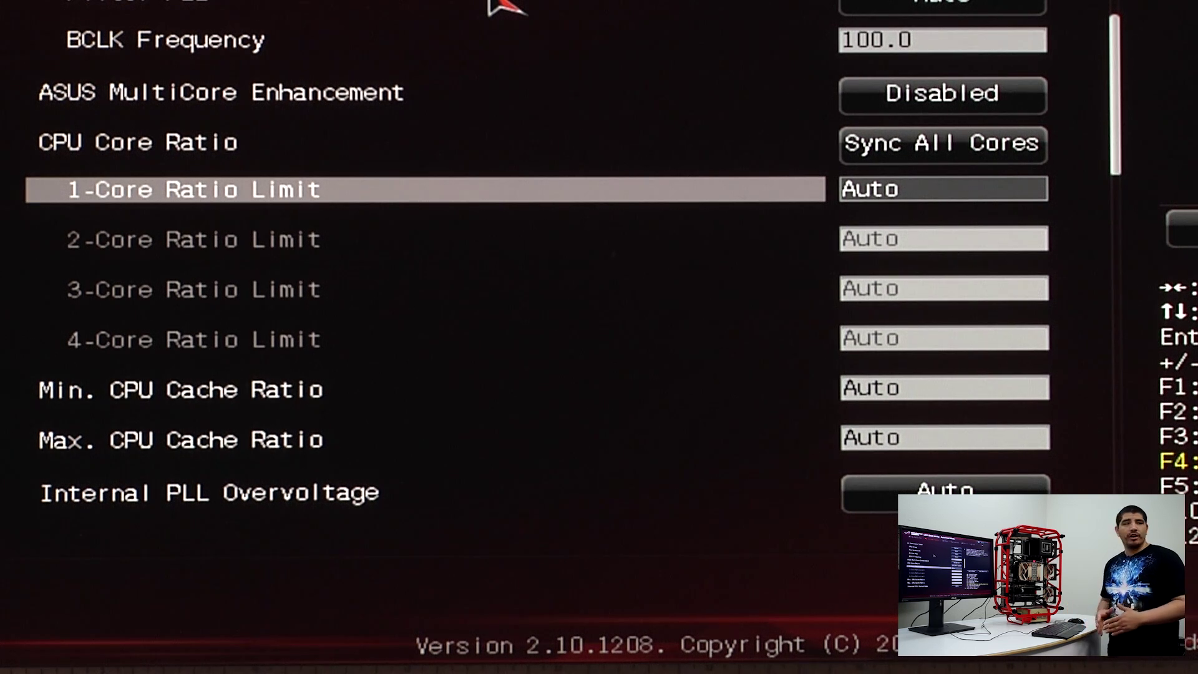
pyautogui.write('46')
pyautogui.press('Return')
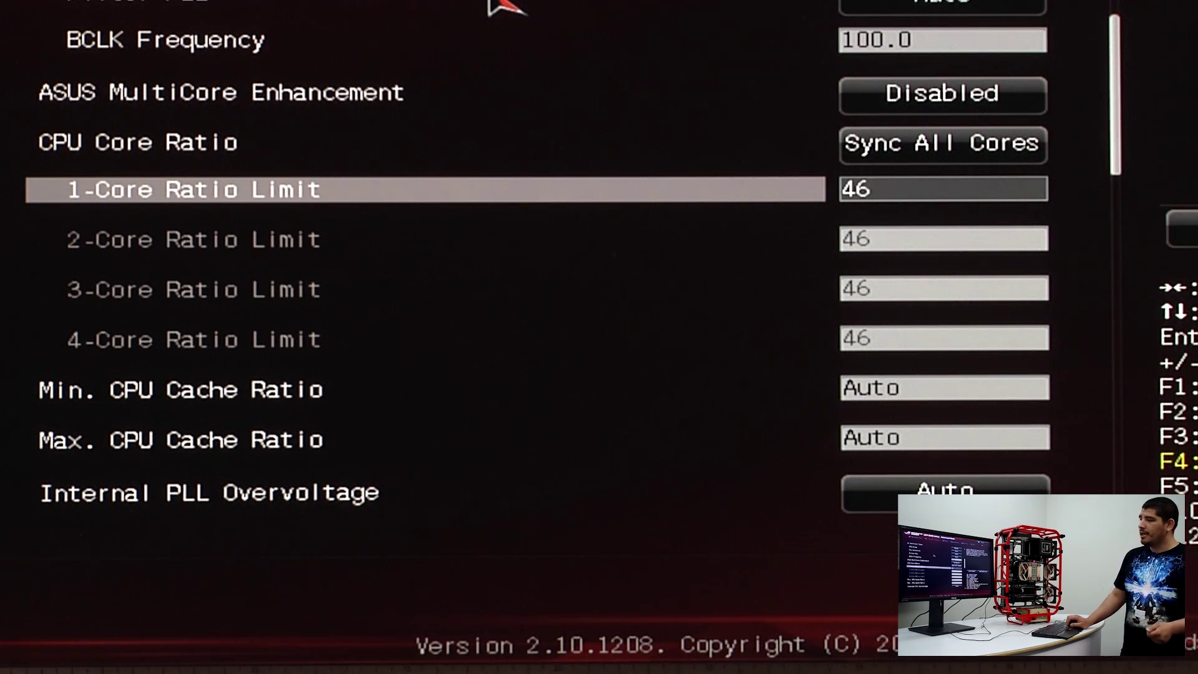
pyautogui.press('Up')
pyautogui.press('Up')
pyautogui.press('Up')
pyautogui.press('Up')
pyautogui.press('Up')
pyautogui.press('Up')
pyautogui.press('Up')
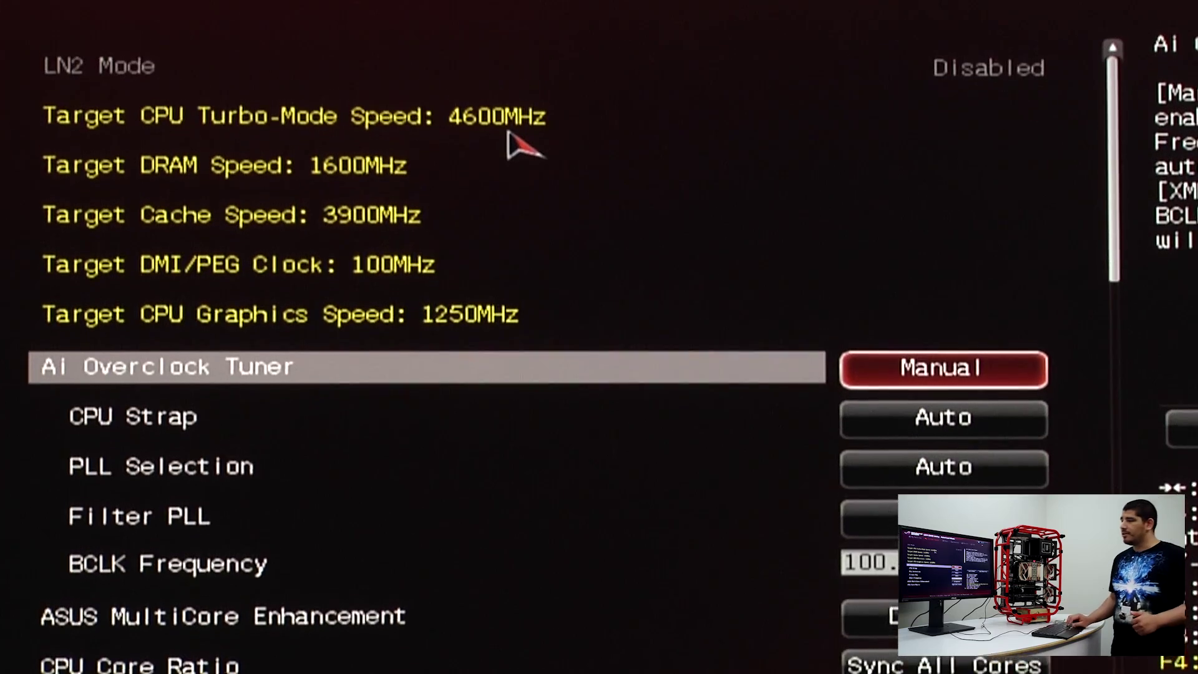
pyautogui.press('Down')
pyautogui.press('Down')
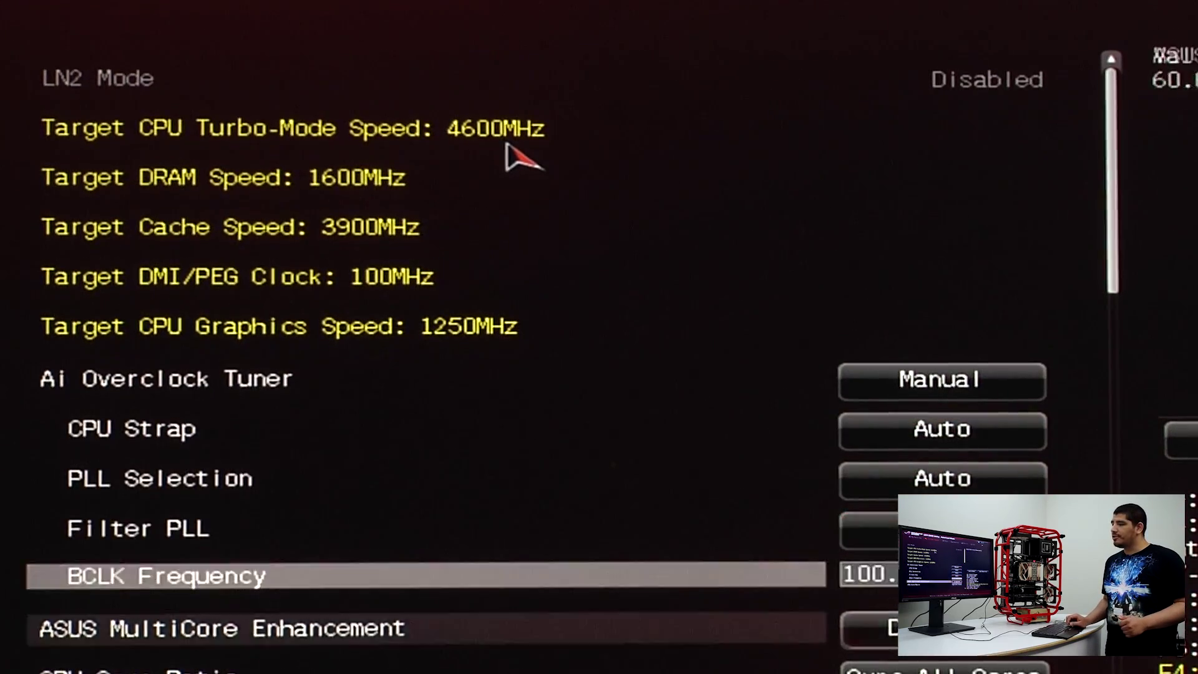
pyautogui.press('Down')
pyautogui.press('Down')
pyautogui.press('Down')
pyautogui.press('Down')
pyautogui.press('Up')
pyautogui.press('Up')
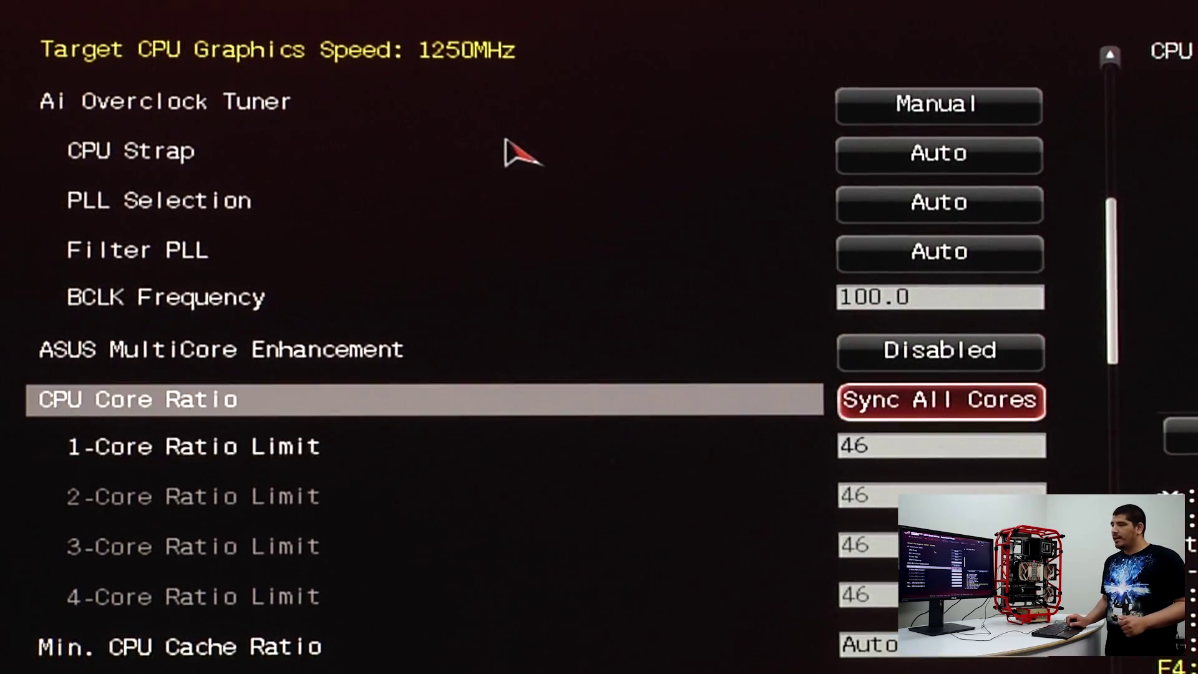
pyautogui.press('Down')
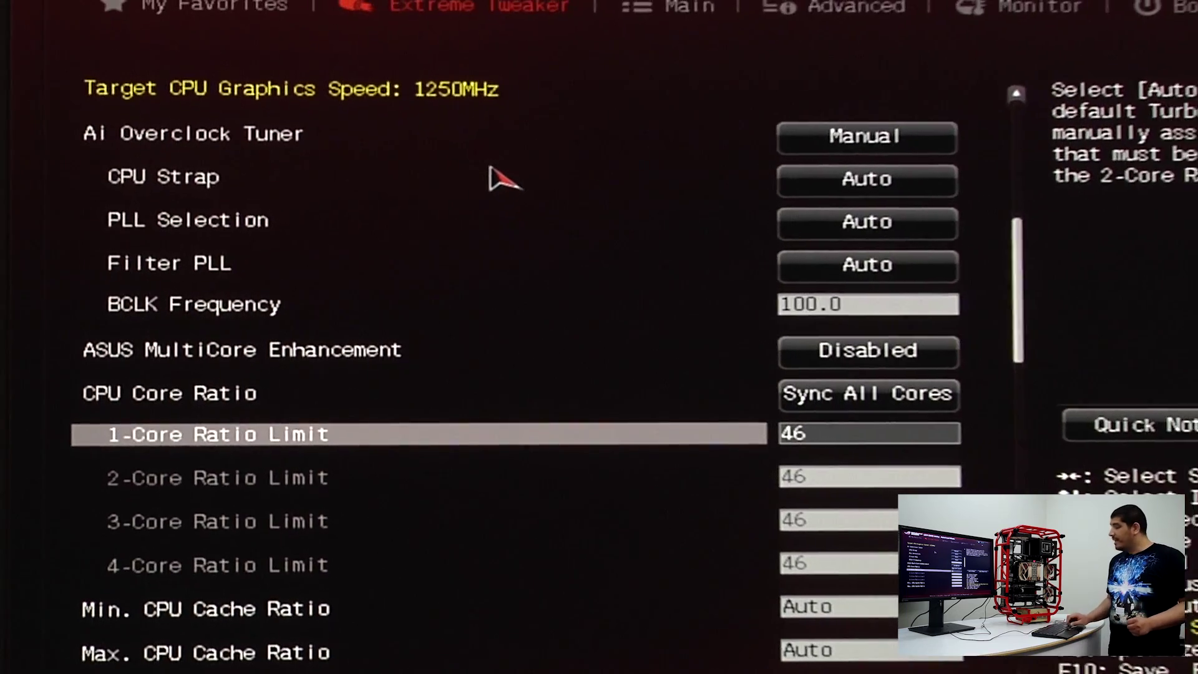
pyautogui.press('Up')
# - Switch CPU Core Ratio to Per Core with limits 47, 47, 46 and 46
pyautogui.press('Return')
pyautogui.press('Down')
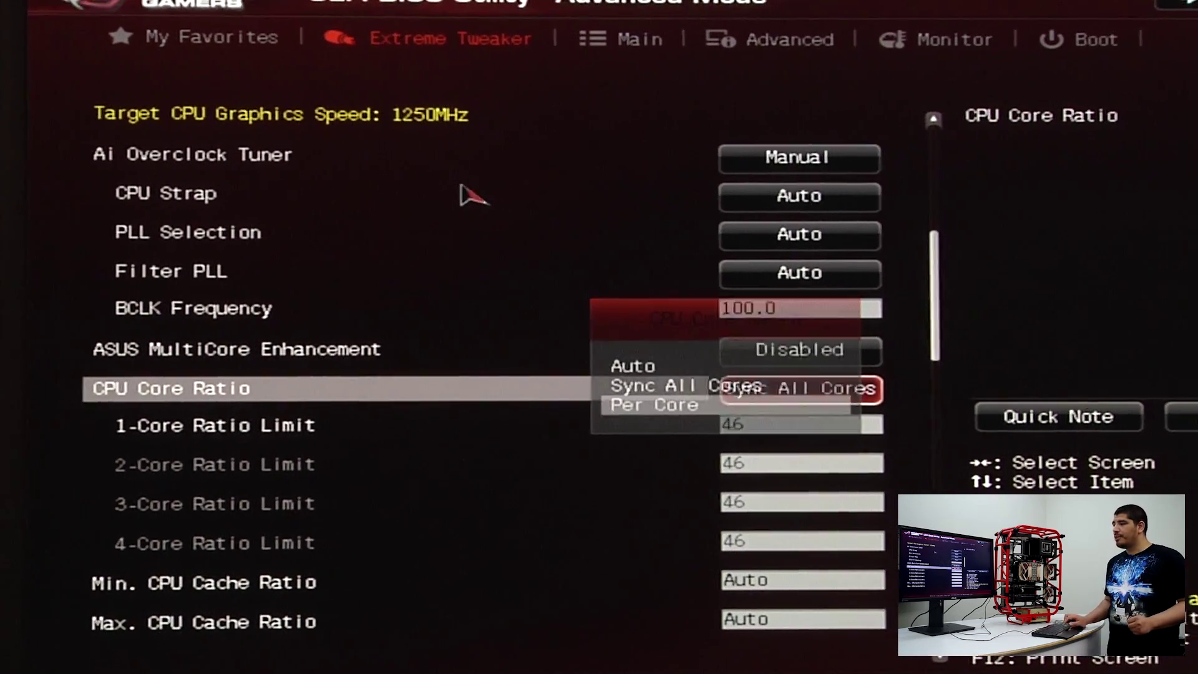
pyautogui.press('Return')
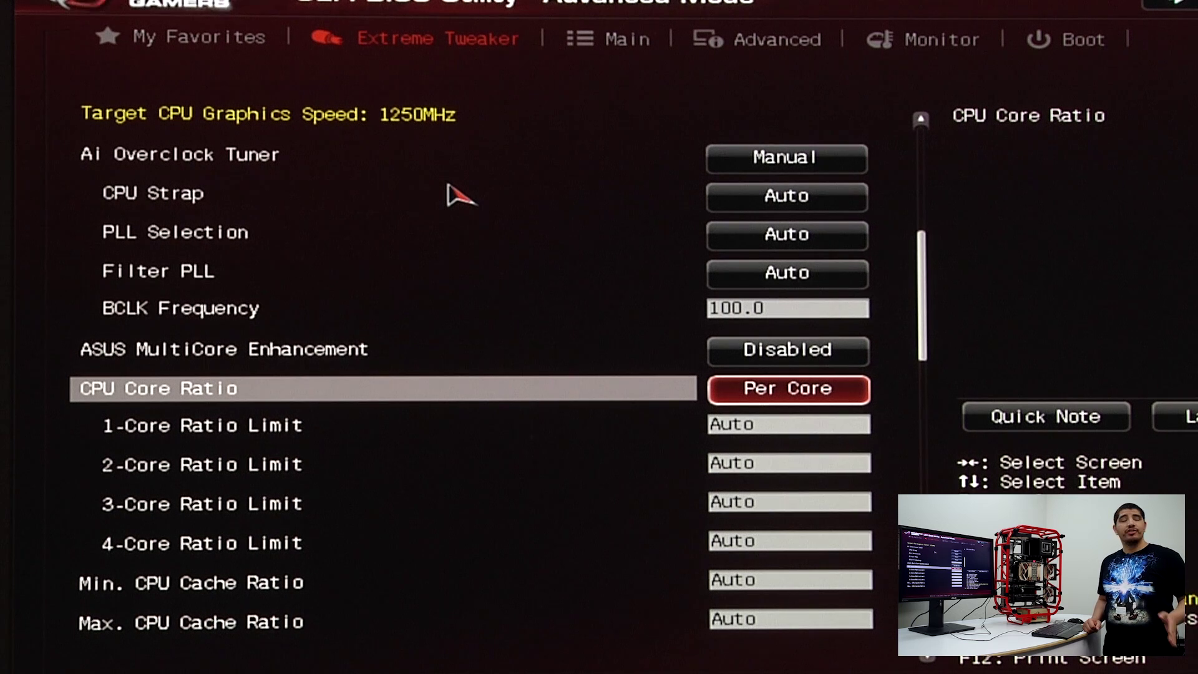
pyautogui.press('Down')
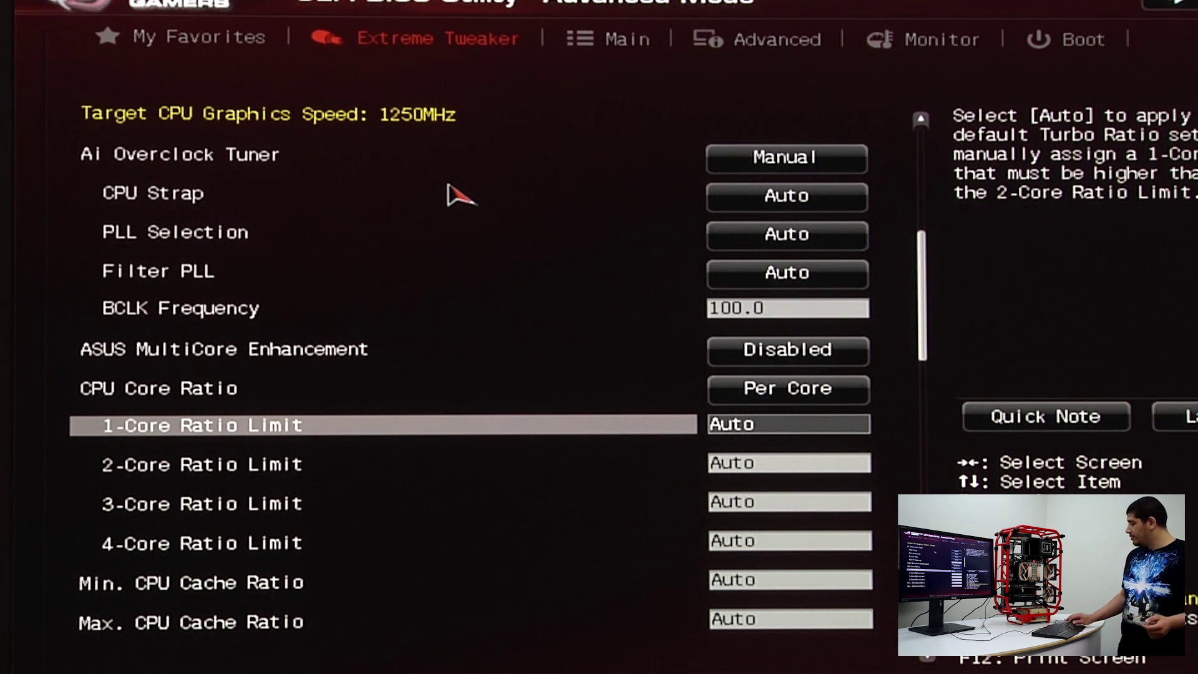
pyautogui.write('47')
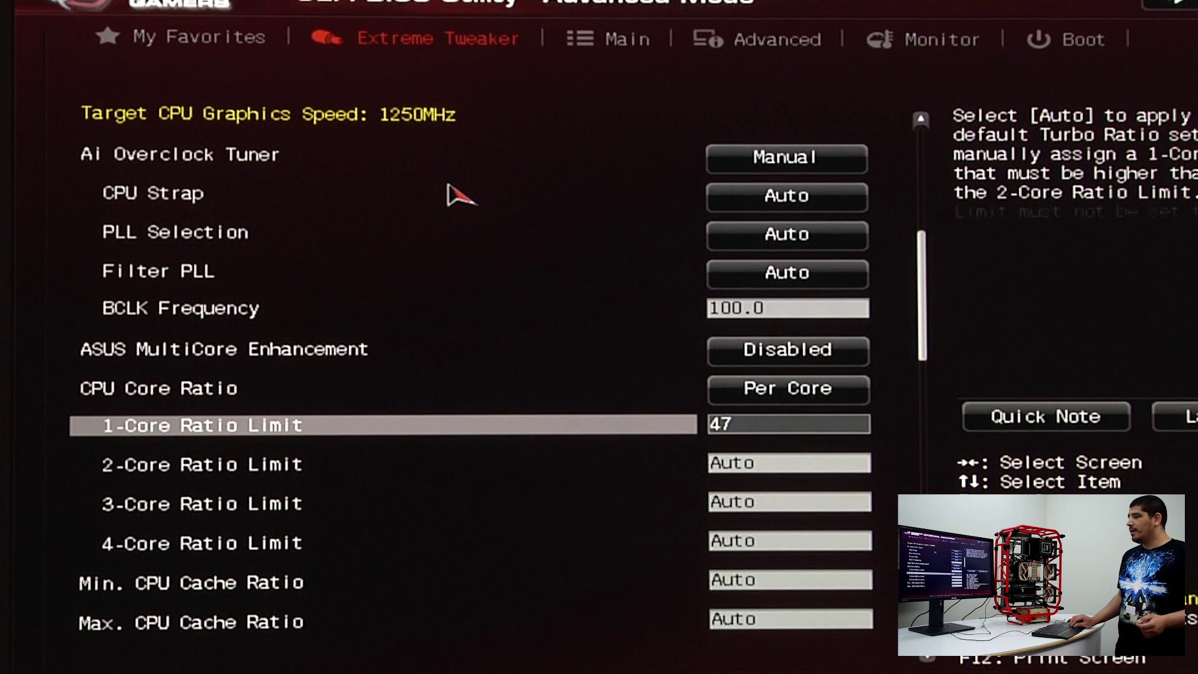
pyautogui.press('Down')
pyautogui.write('47')
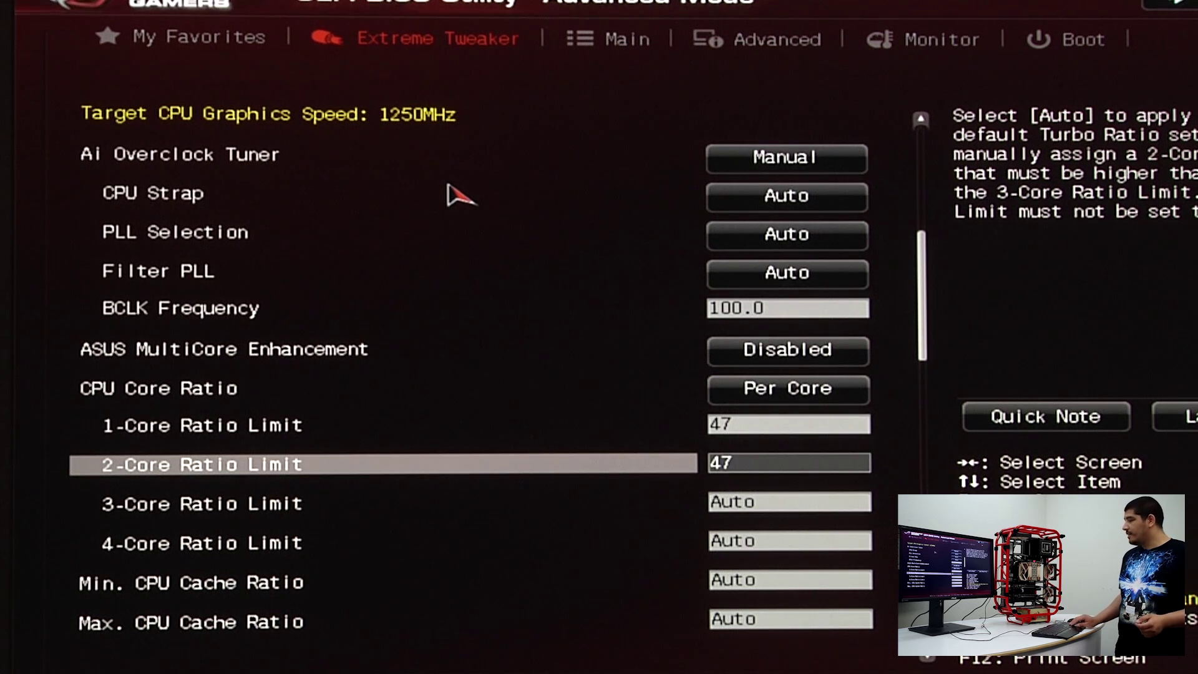
pyautogui.press('Down')
pyautogui.write('46')
pyautogui.press('Down')
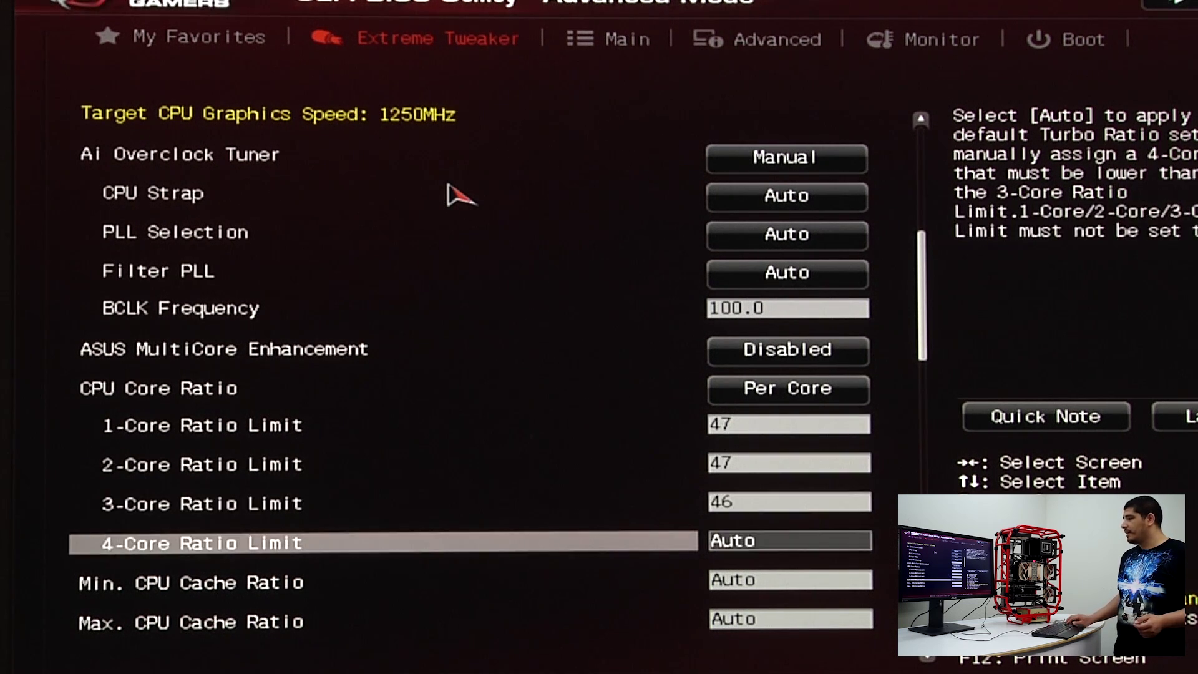
pyautogui.write('46')
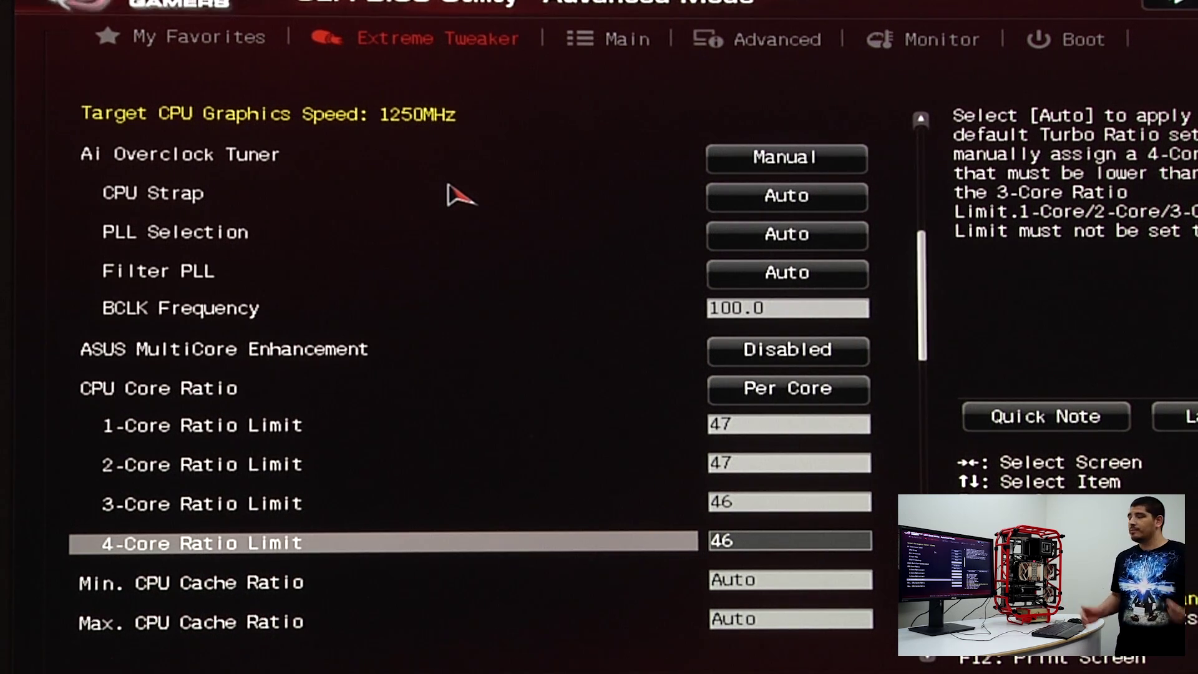
# - Switch CPU Core Ratio back to Sync All Cores
pyautogui.press('Up')
pyautogui.press('Up')
pyautogui.press('Up')
pyautogui.press('Up')
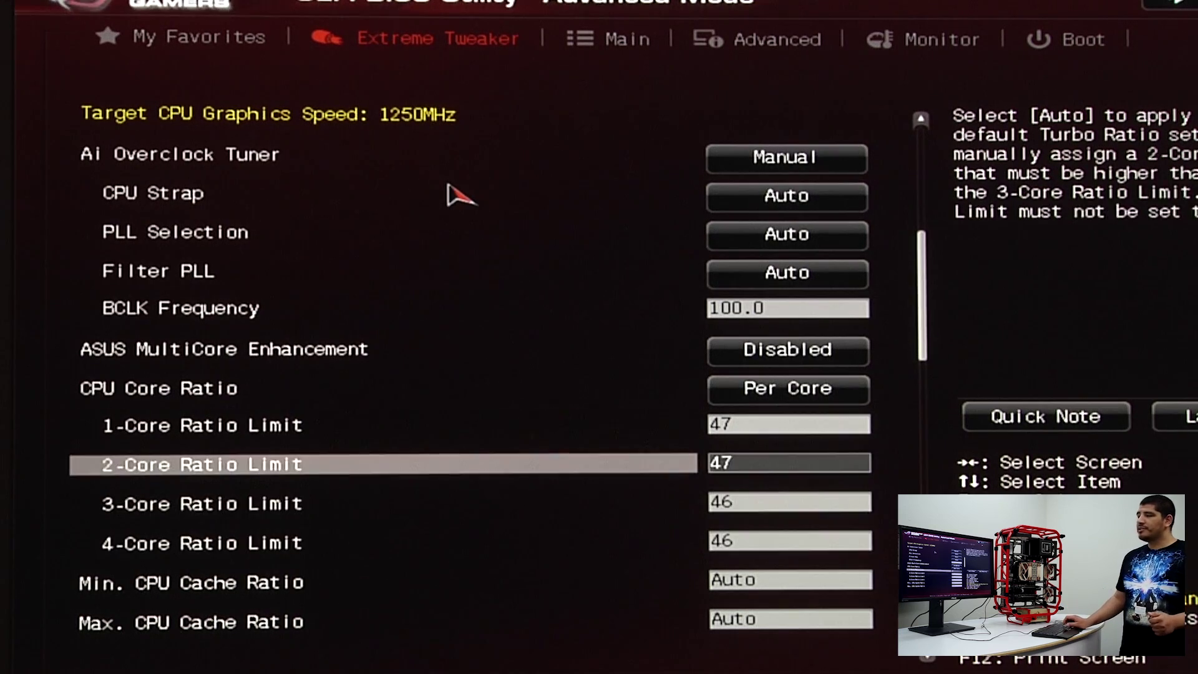
pyautogui.press('Return')
pyautogui.press('Up')
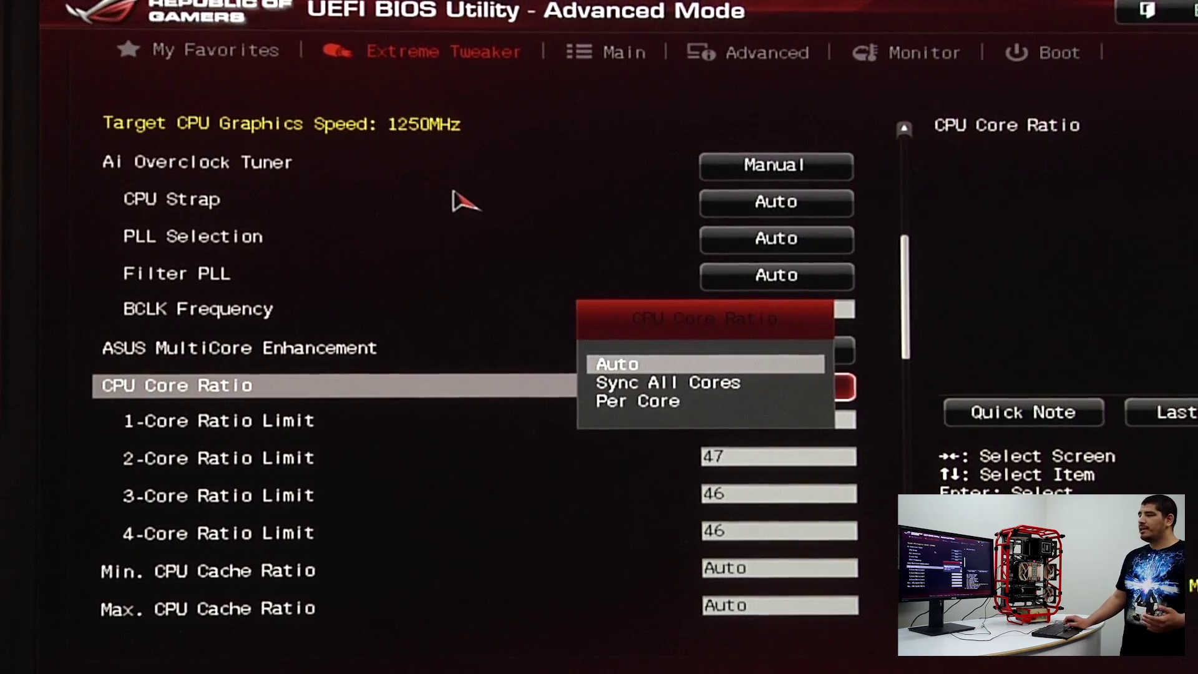
pyautogui.press('Down')
pyautogui.press('Return')
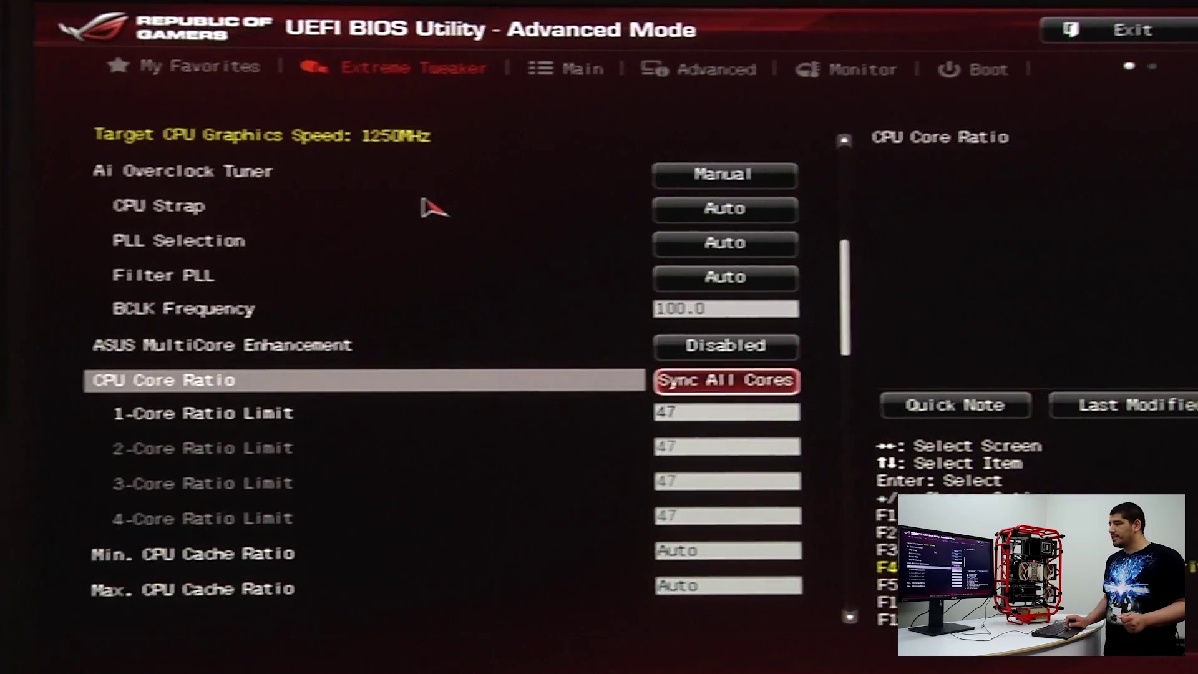
pyautogui.press('Down')
# - Enter 46 as the core ratio limit and move to Min. CPU Cache Ratio
pyautogui.write('46')
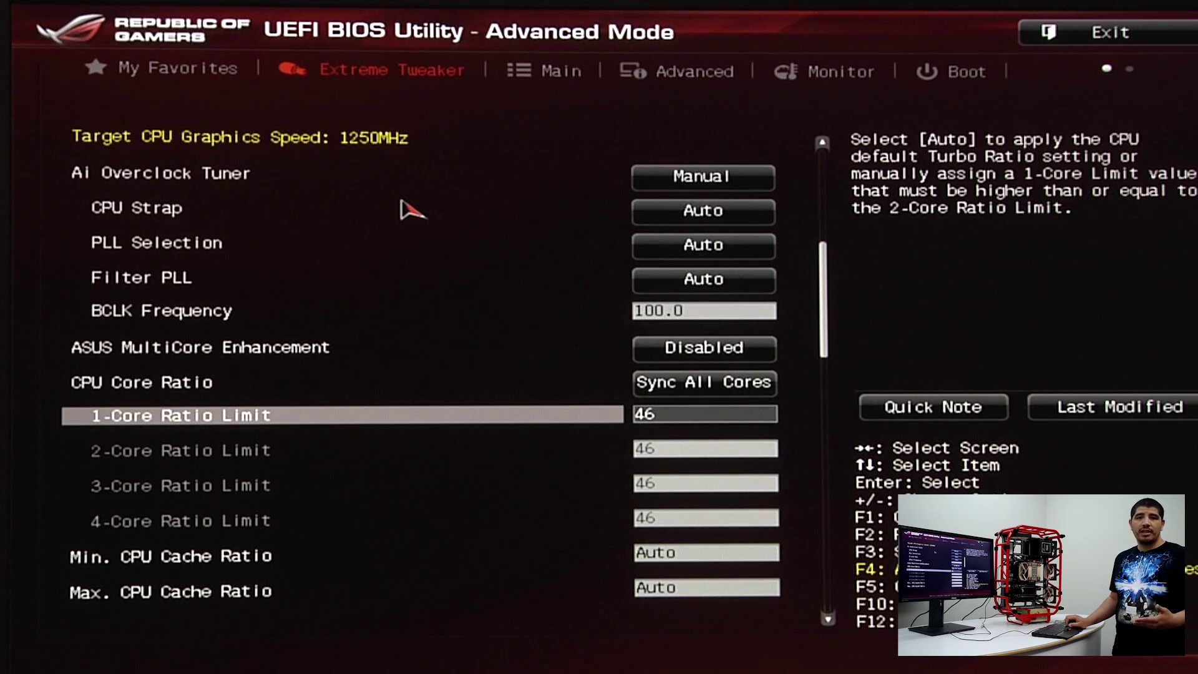
pyautogui.press('Down')
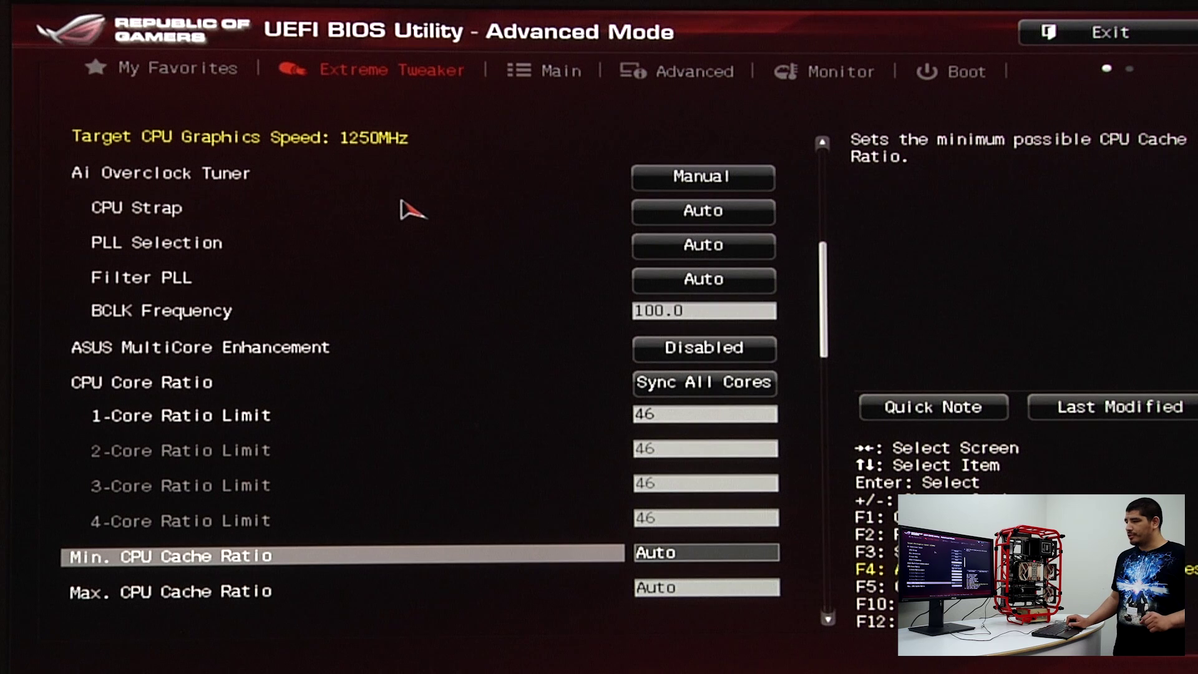
pyautogui.press('Down')
pyautogui.press('Down')
pyautogui.press('Up')
pyautogui.press('Up')
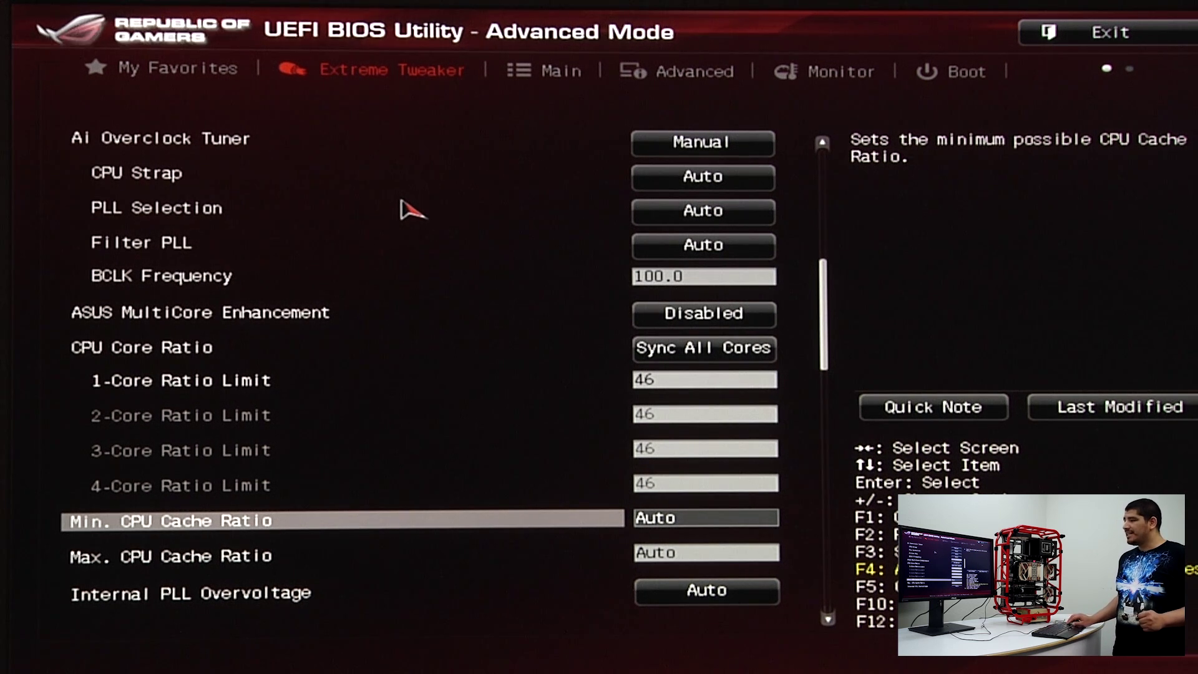
# - Try 39 for Min. and 46 for Max. CPU Cache Ratio, then 46 for Min
pyautogui.write('39')
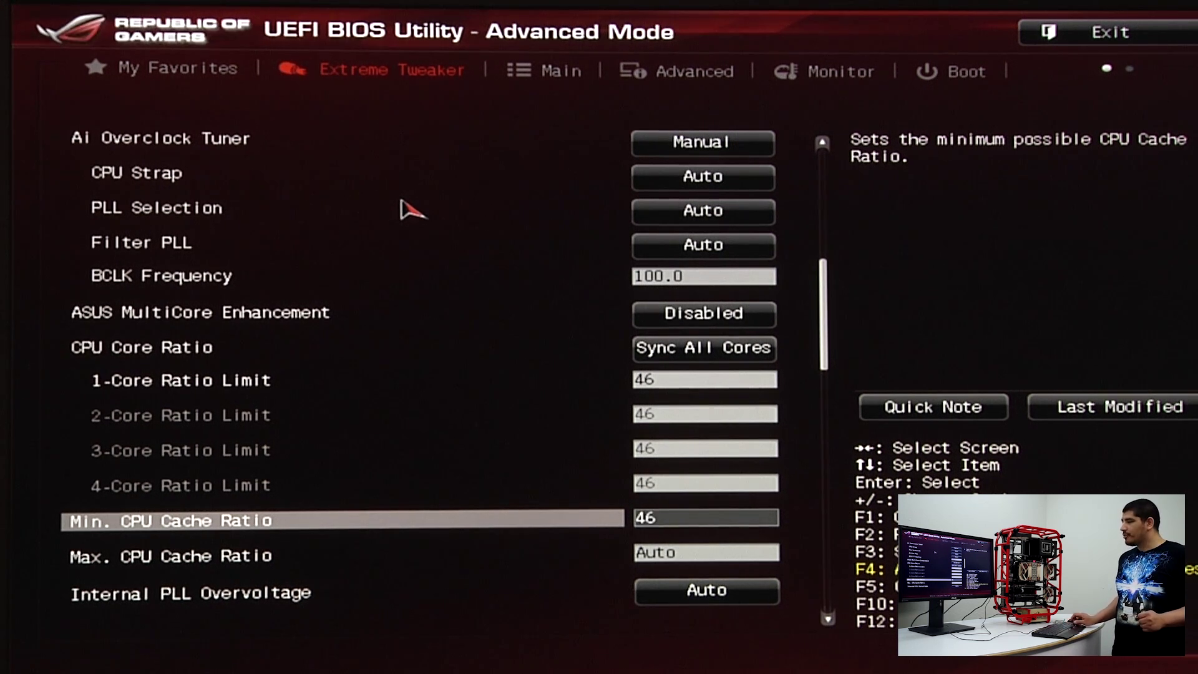
pyautogui.press('Down')
pyautogui.write('46')
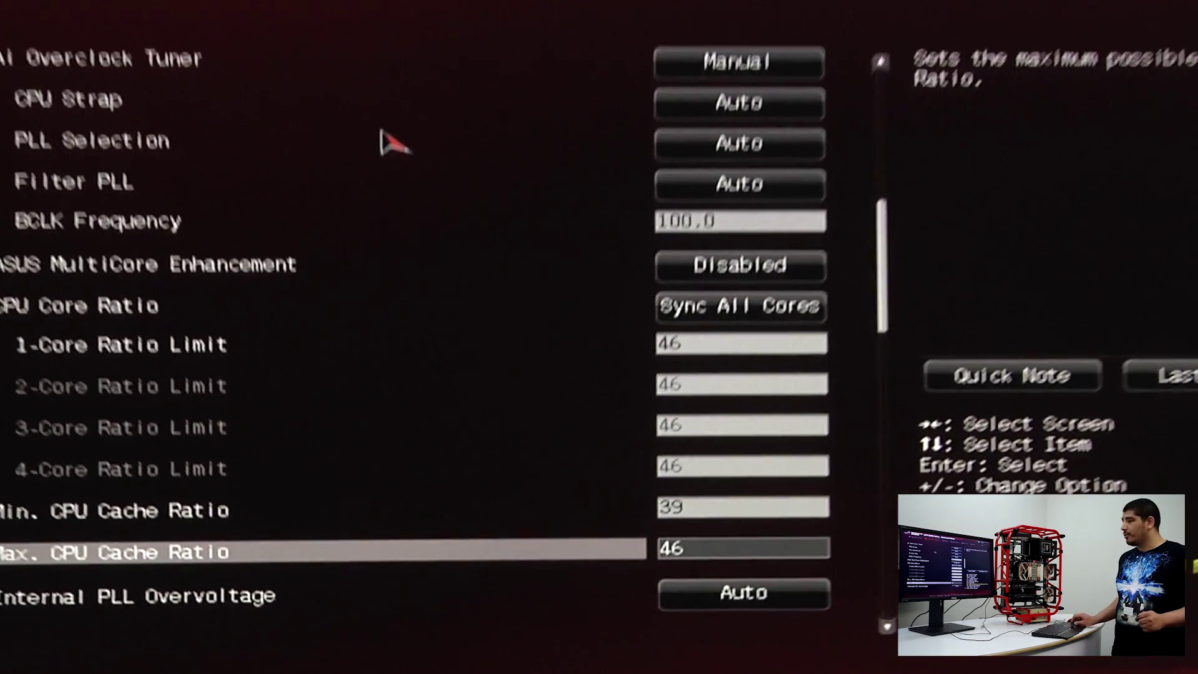
pyautogui.press('Up')
pyautogui.write('46')
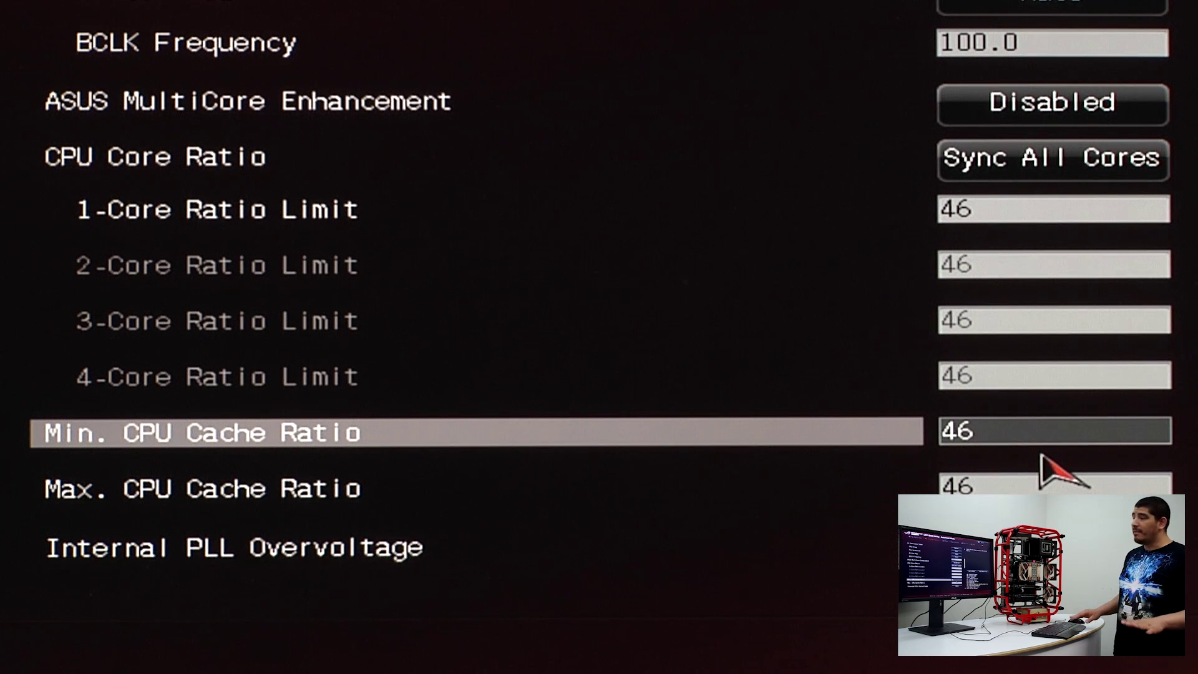
# - Set both Min. and Max. CPU Cache Ratio to Auto
pyautogui.press('Up')
pyautogui.press('Down')
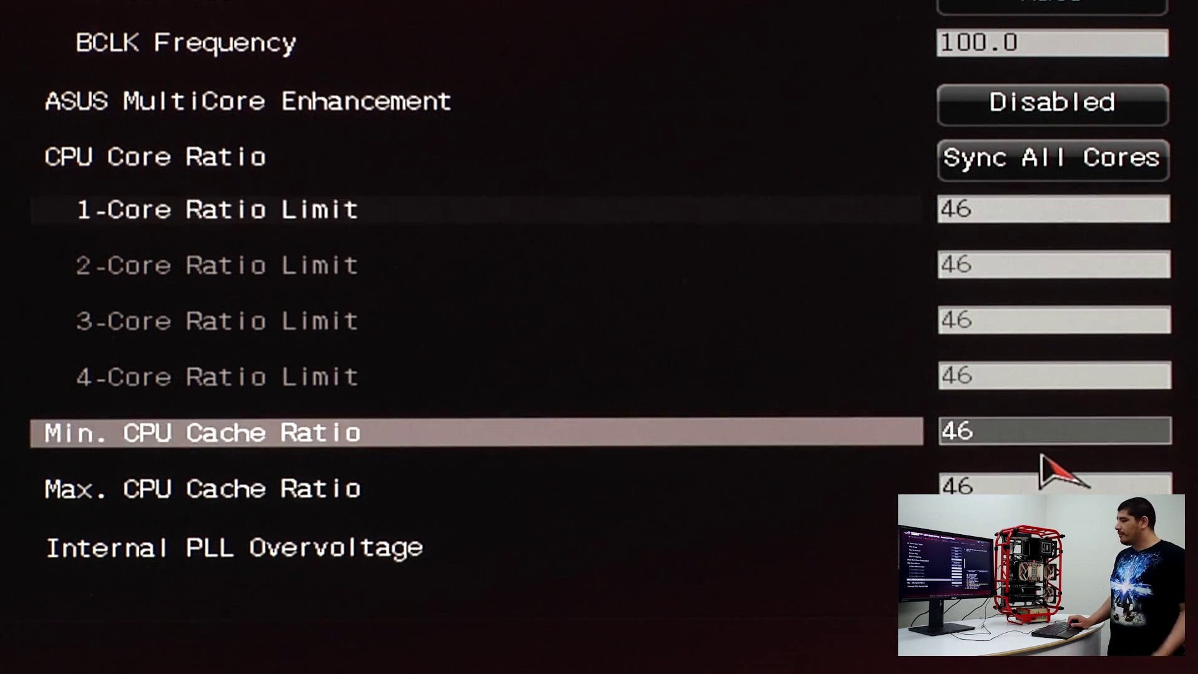
pyautogui.write('auto')
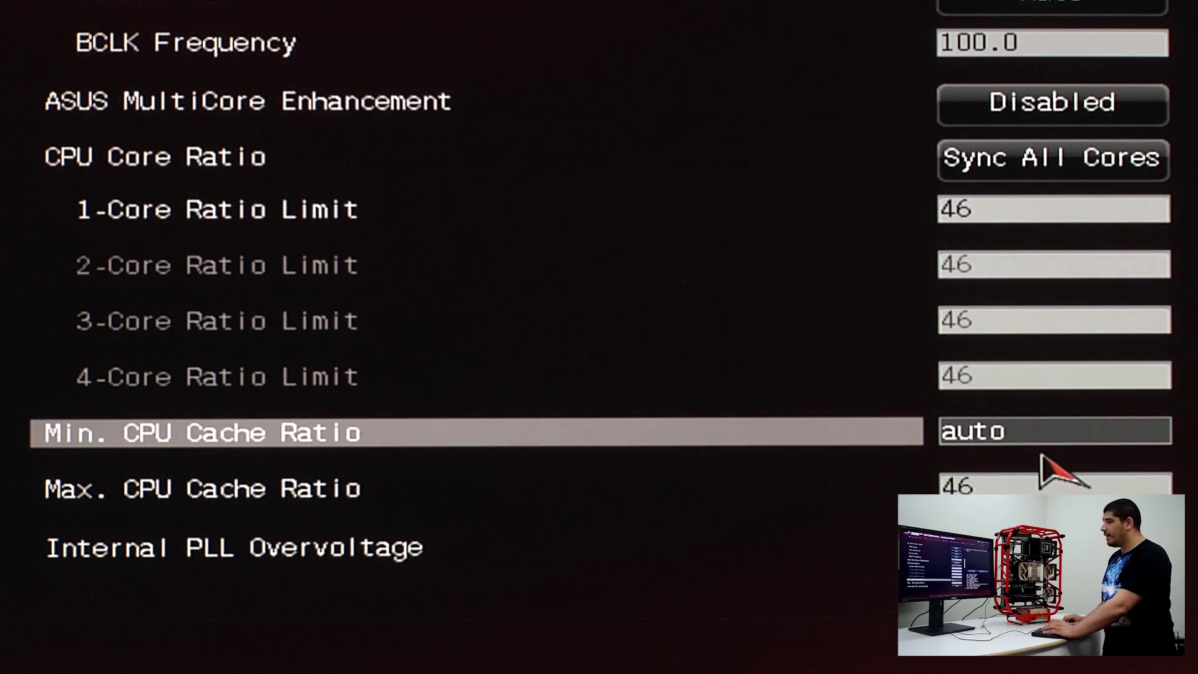
pyautogui.press('Down')
pyautogui.write('auto')
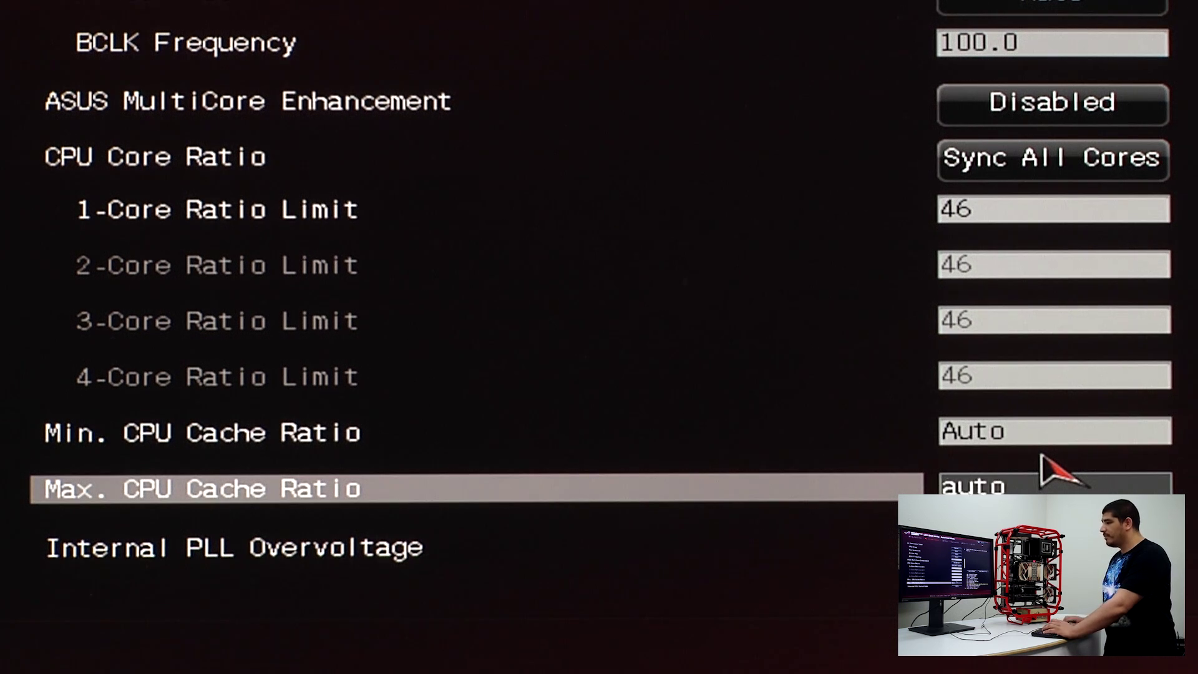
pyautogui.press('Return')
pyautogui.press('Up')
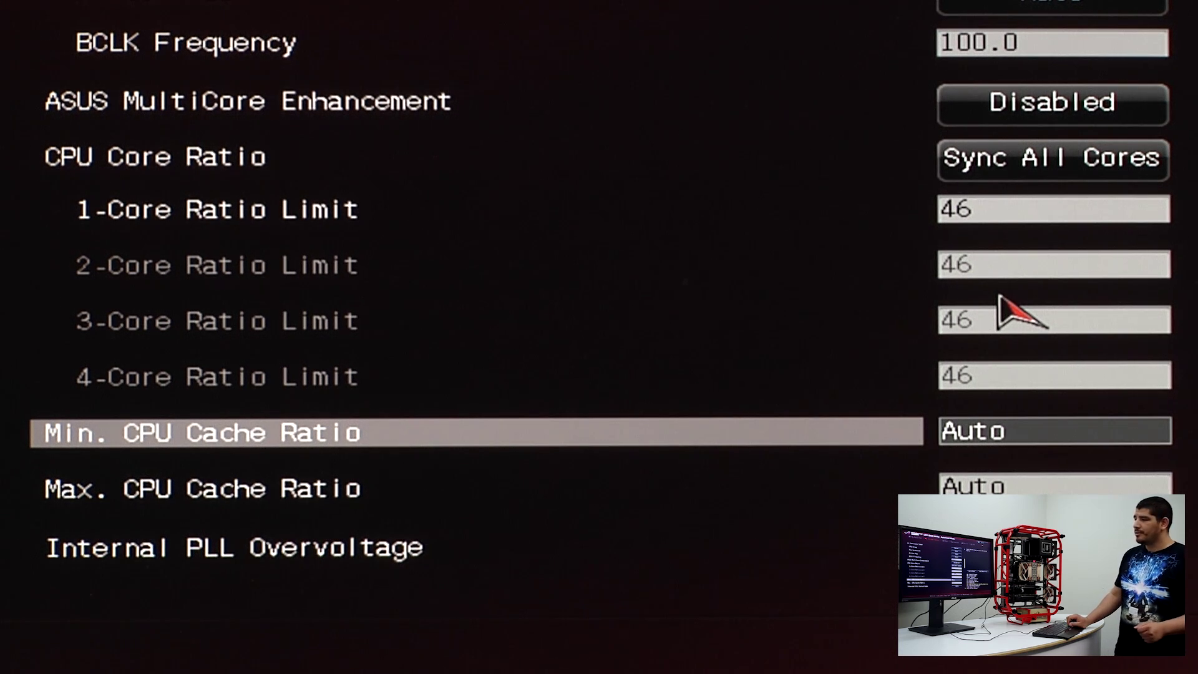
pyautogui.press('Down')
pyautogui.press('Down')
pyautogui.press('Down')
pyautogui.press('Down')
pyautogui.press('Down')
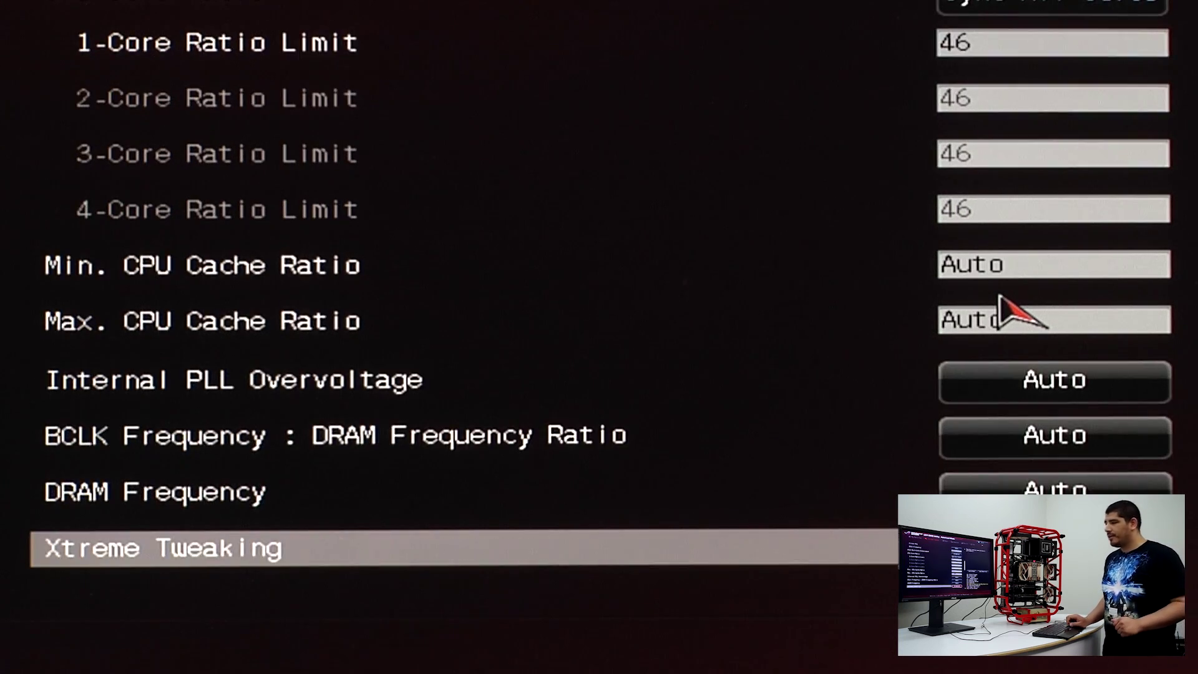
# - View the DRAM Frequency choices, leave it at Auto, and go to CPU Core Voltage
pyautogui.press('Down')
pyautogui.press('Up')
pyautogui.press('Up')
pyautogui.press('Up')
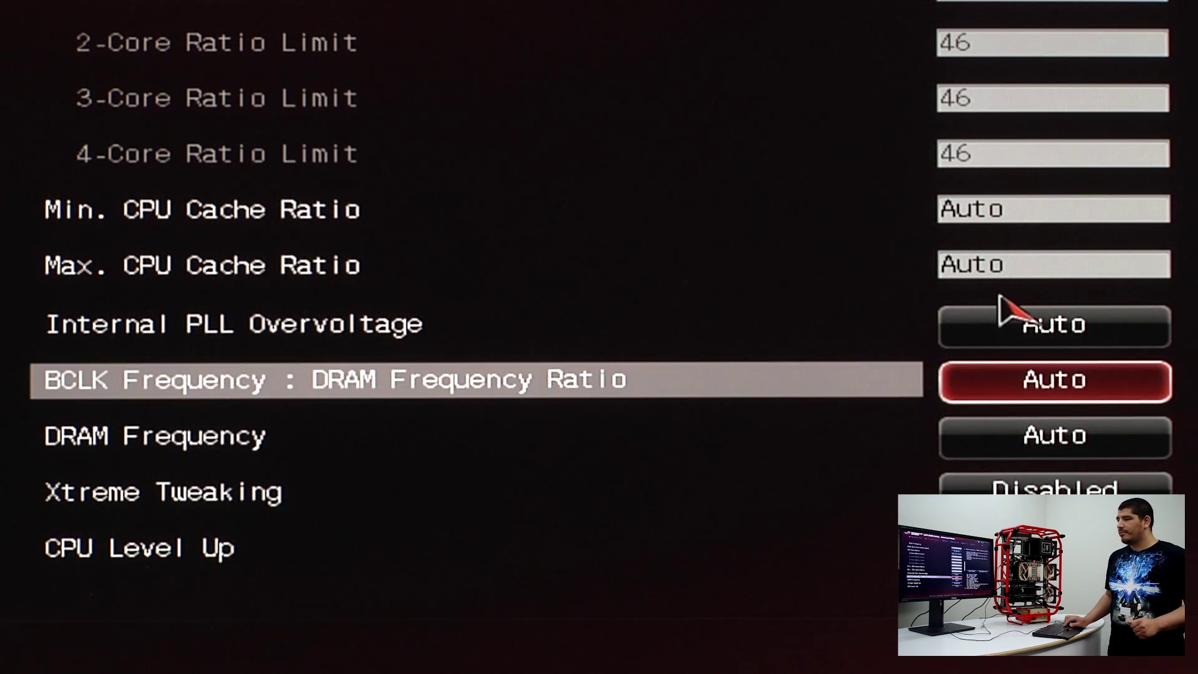
pyautogui.press('Down')
pyautogui.press('Return')
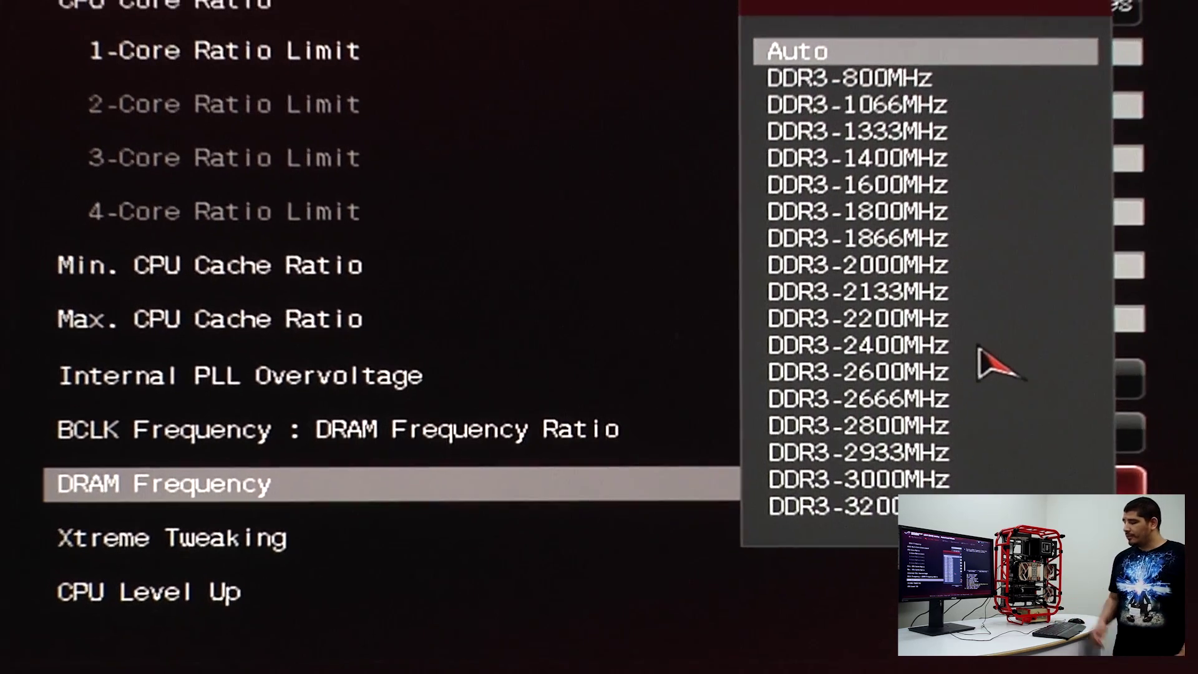
pyautogui.press('Escape')
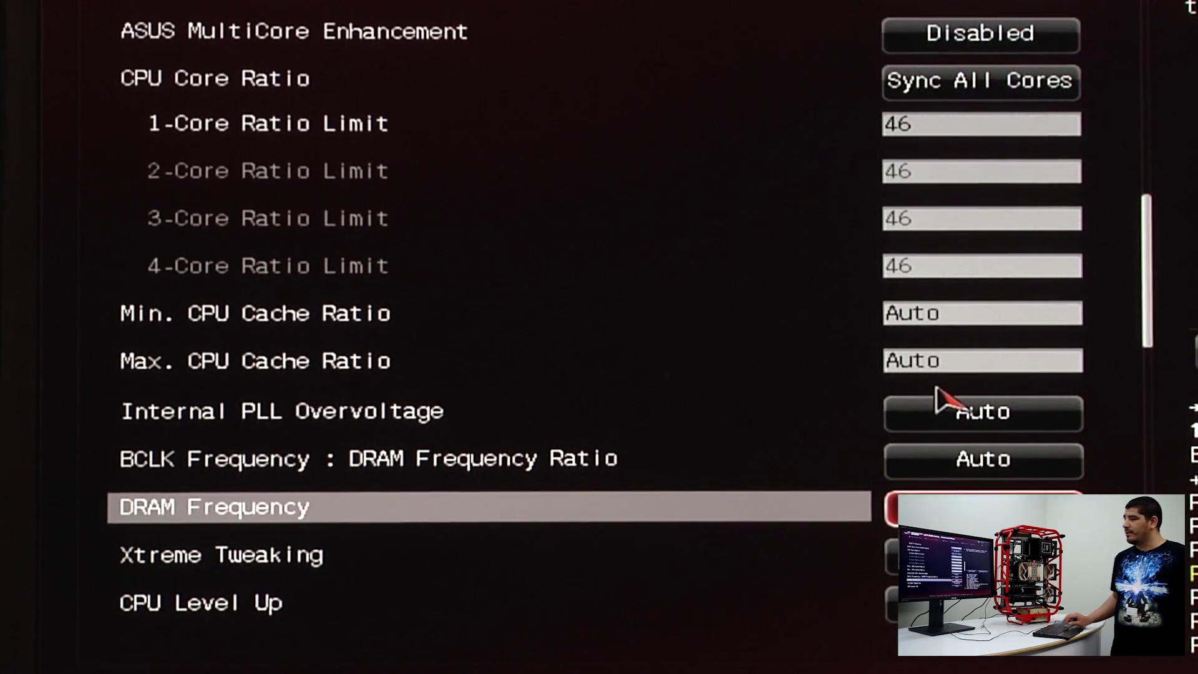
pyautogui.press('Down')
pyautogui.press('Down')
pyautogui.press('Down')
pyautogui.press('Down')
pyautogui.press('Down')
pyautogui.press('Down')
pyautogui.press('Down')
pyautogui.press('Down')
pyautogui.press('Down')
pyautogui.press('Down')
pyautogui.press('Down')
pyautogui.press('Down')
pyautogui.press('Down')
pyautogui.press('Down')
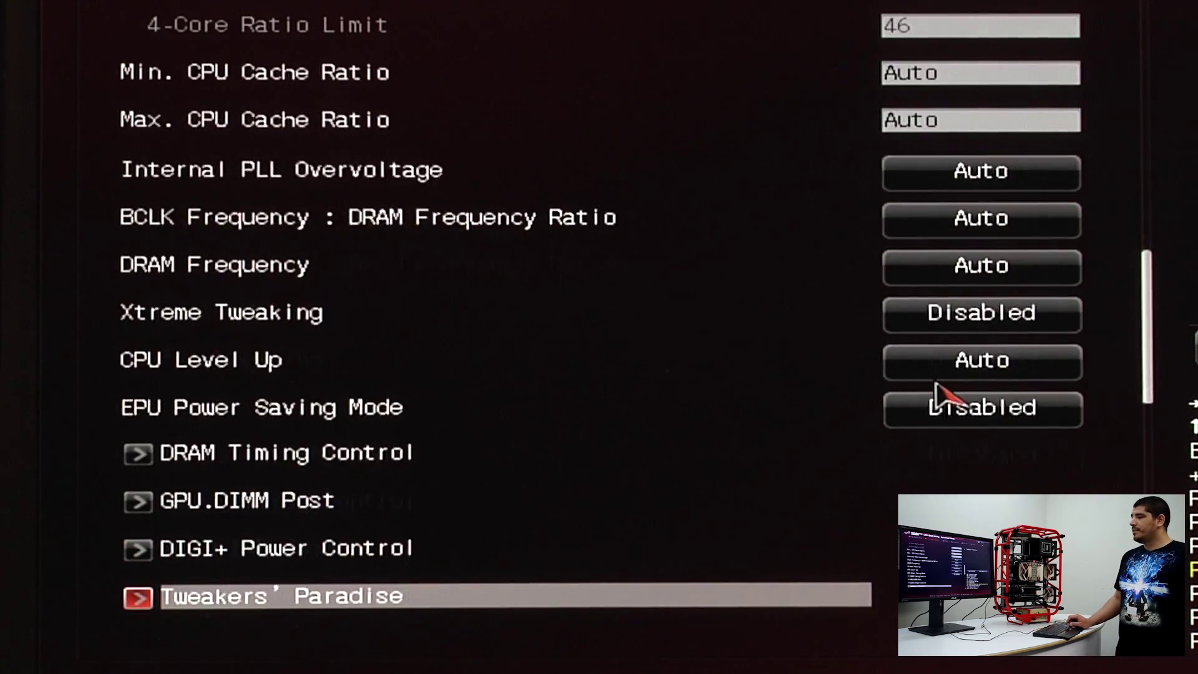
pyautogui.press('Up')
pyautogui.press('Up')
pyautogui.press('Up')
pyautogui.press('Up')
pyautogui.press('Up')
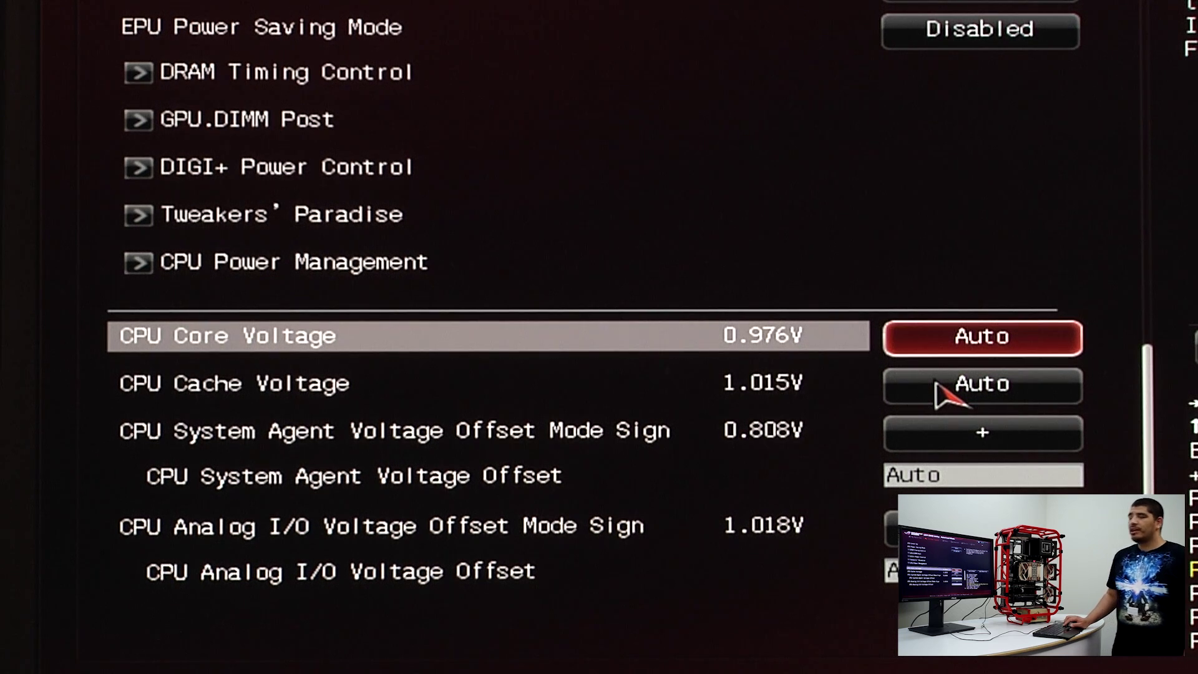
# - Browse the CPU Core Voltage modes, moving between Manual and Adaptive Mode
pyautogui.press('Return')
pyautogui.press('Down')
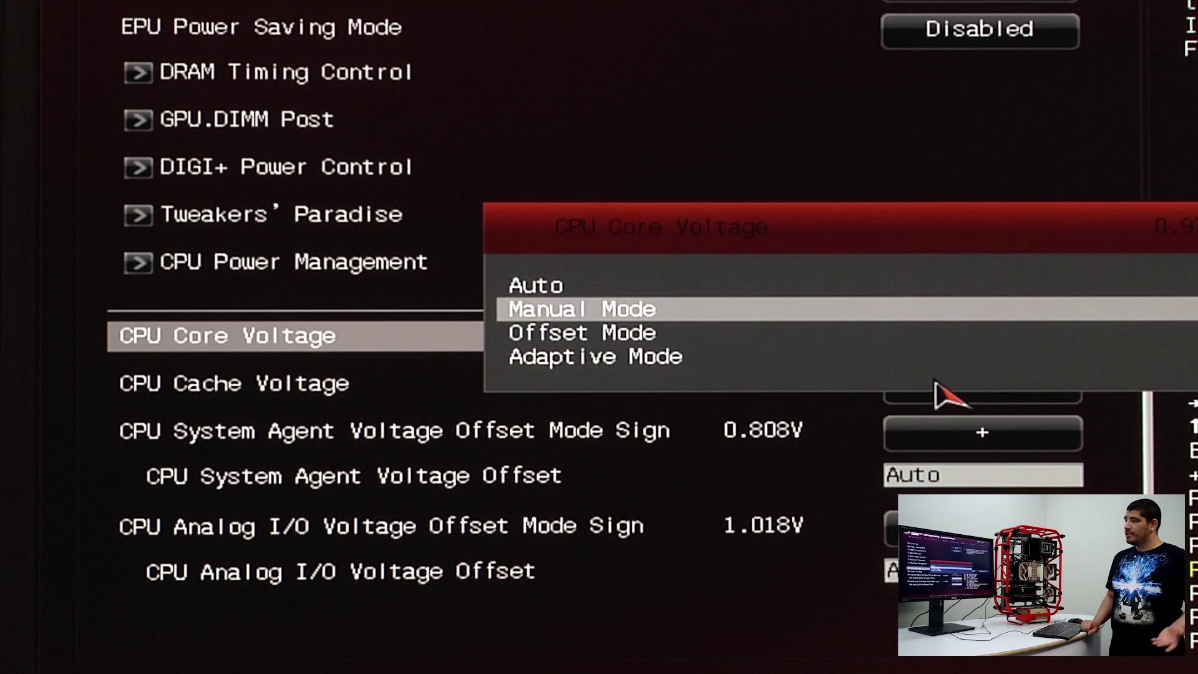
pyautogui.press('Down')
pyautogui.press('Down')
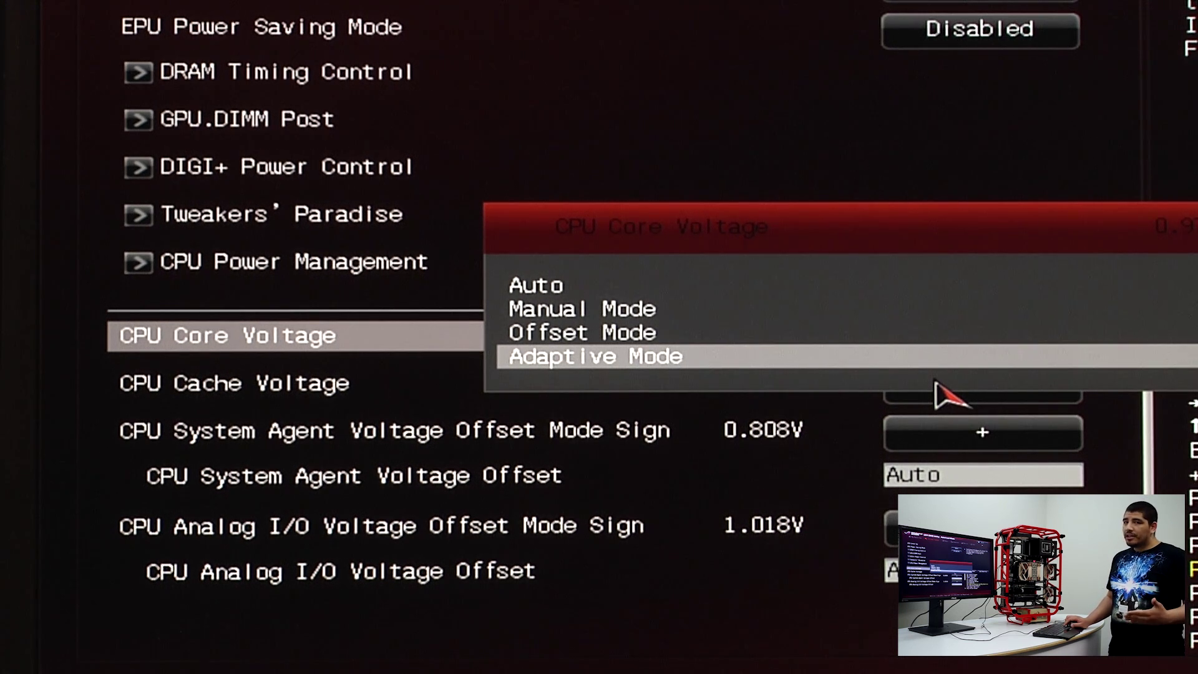
pyautogui.press('Up')
pyautogui.press('Up')
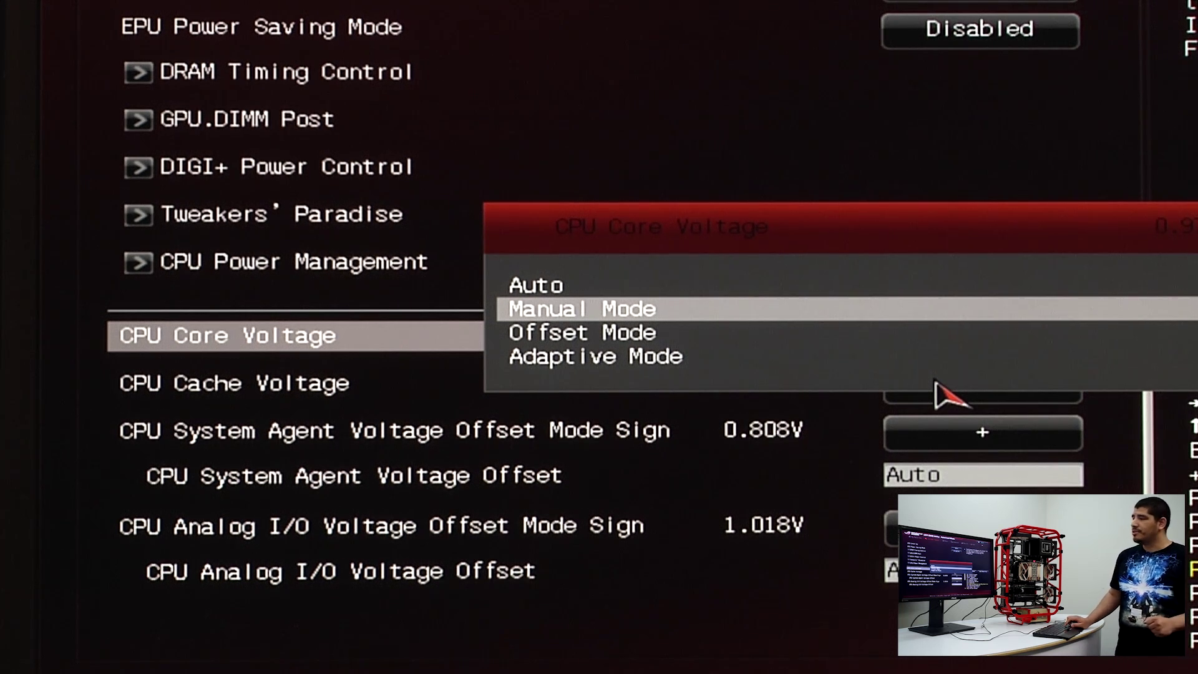
pyautogui.press('Down')
# - Choose Adaptive Mode and set Additional Turbo Mode CPU Core Voltage to 1.200
pyautogui.press('Down')
pyautogui.press('Return')
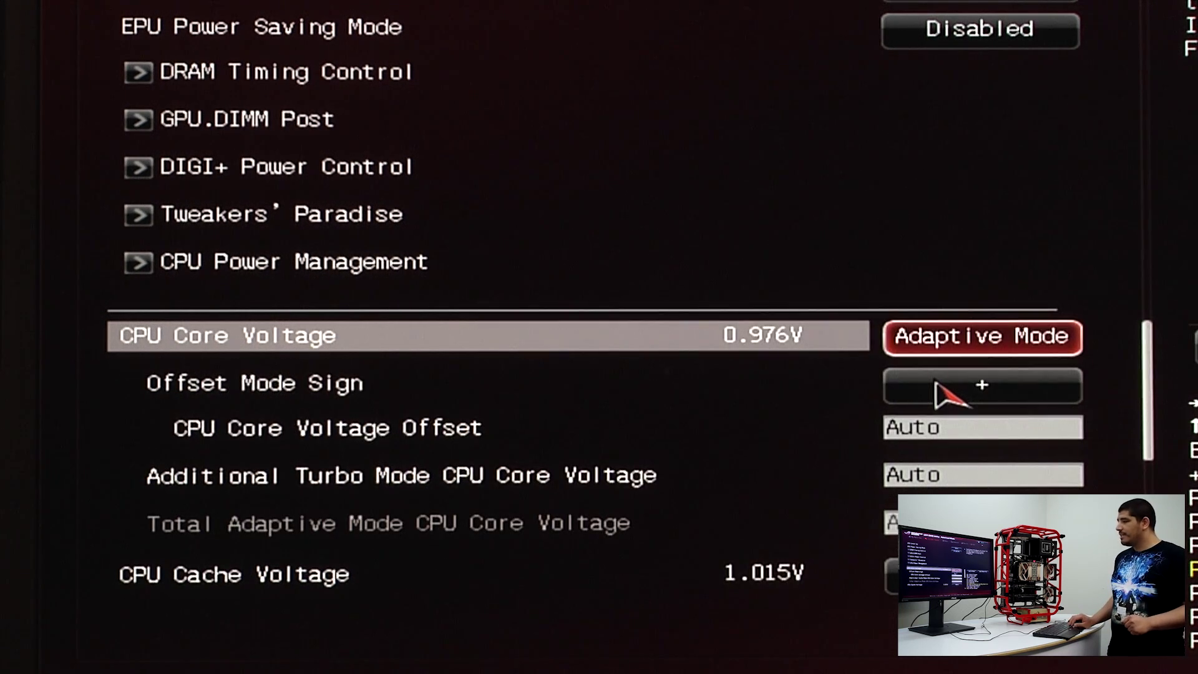
pyautogui.press('Down')
pyautogui.press('Down')
pyautogui.press('Down')
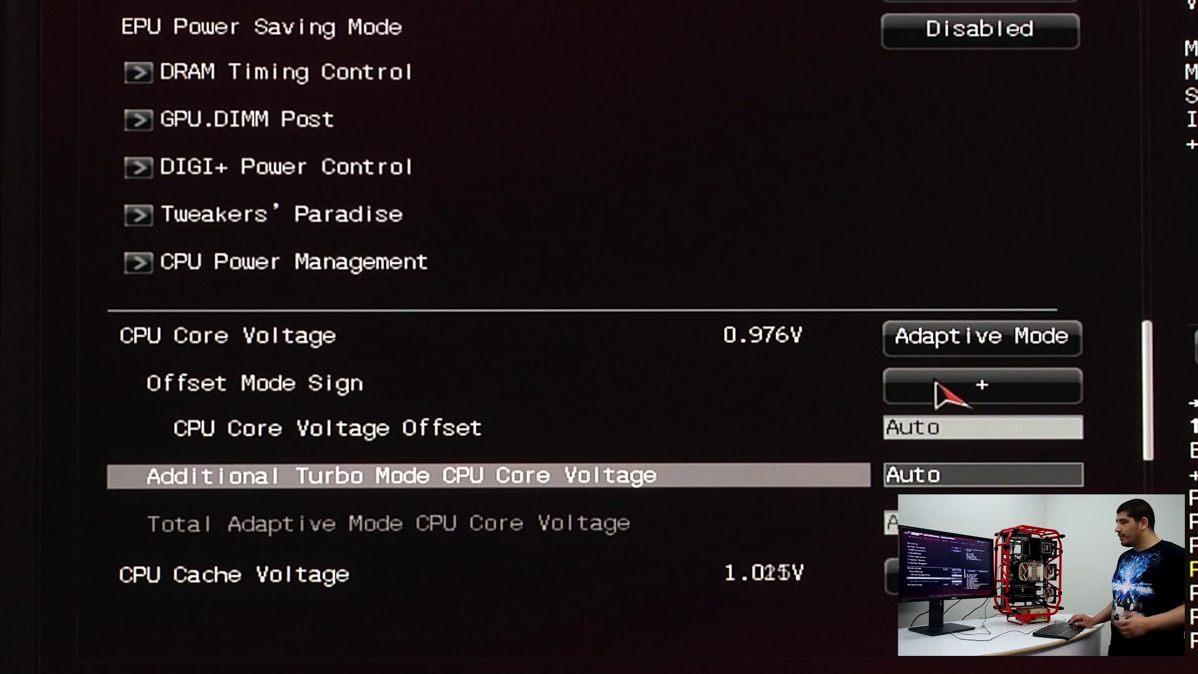
pyautogui.write('1.52')
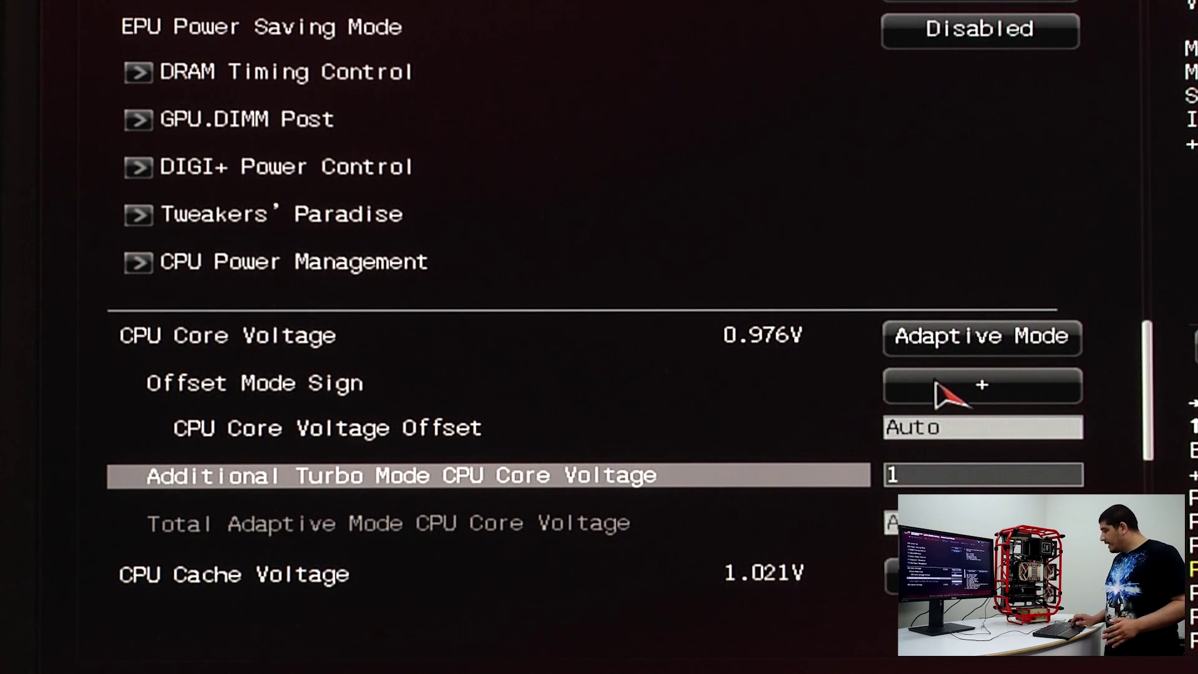
pyautogui.press('BackSpace')
pyautogui.press('BackSpace')
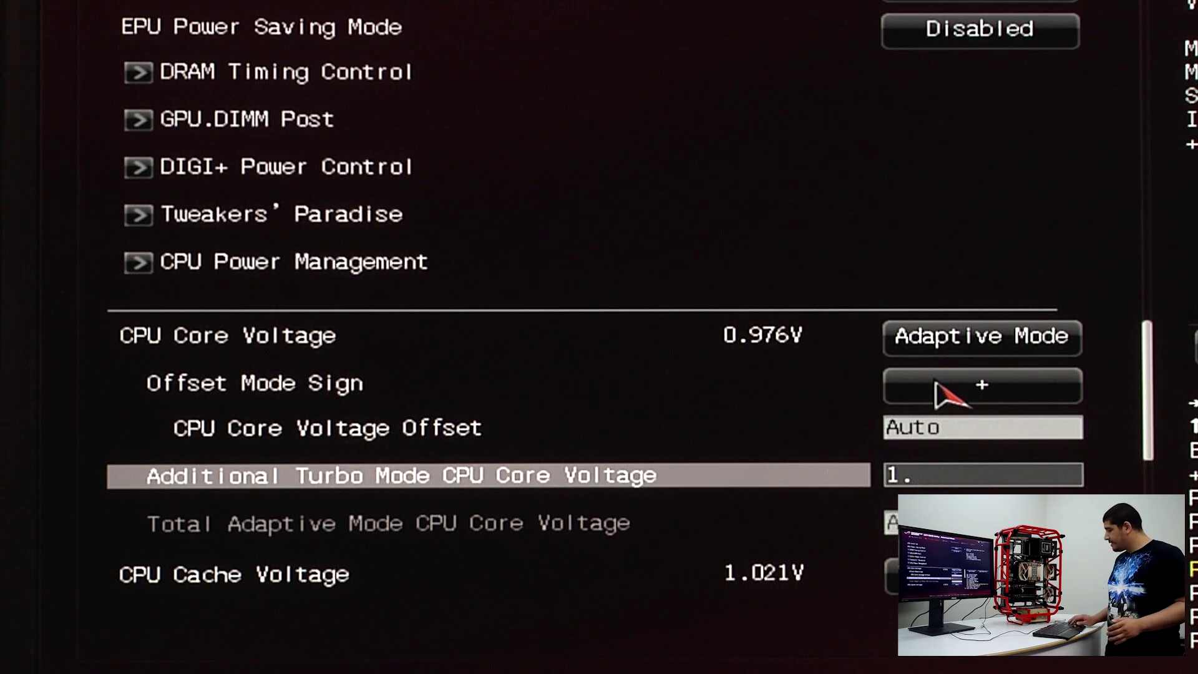
pyautogui.write('200')
pyautogui.press('Return')
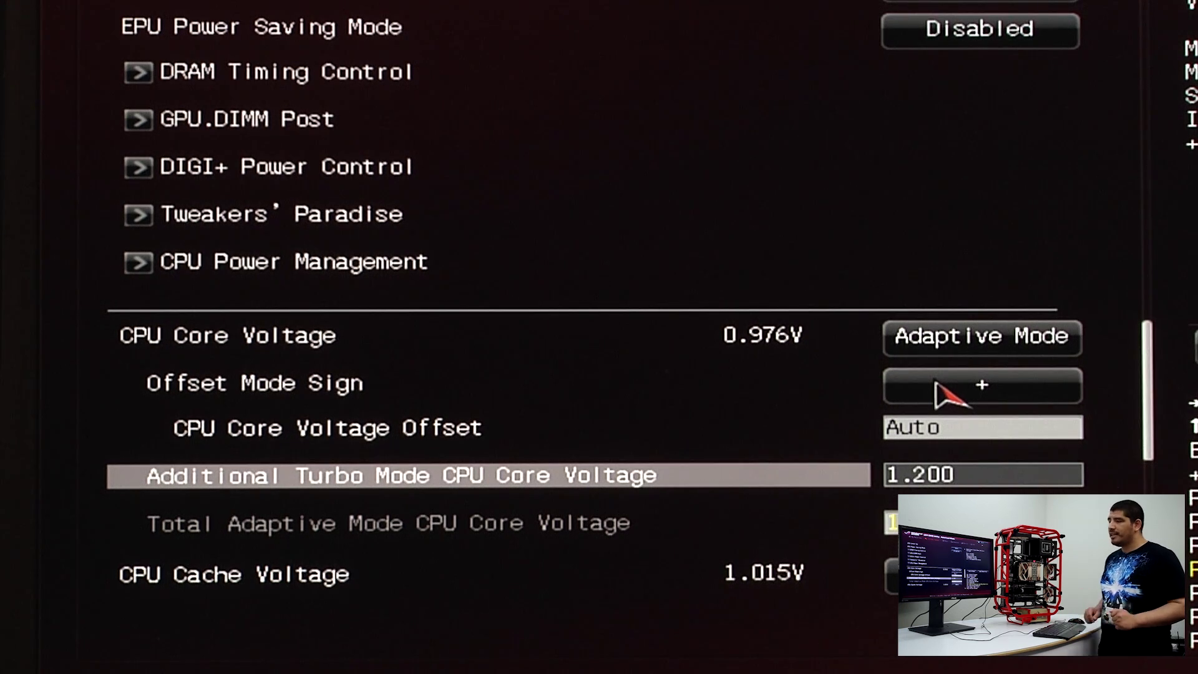
# - Review the ratio, BCLK and voltage settings, returning to the additional turbo voltage
pyautogui.press('Up')
pyautogui.press('Up')
pyautogui.press('Up')
pyautogui.press('Up')
pyautogui.press('Up')
pyautogui.press('Up')
pyautogui.press('Up')
pyautogui.press('Up')
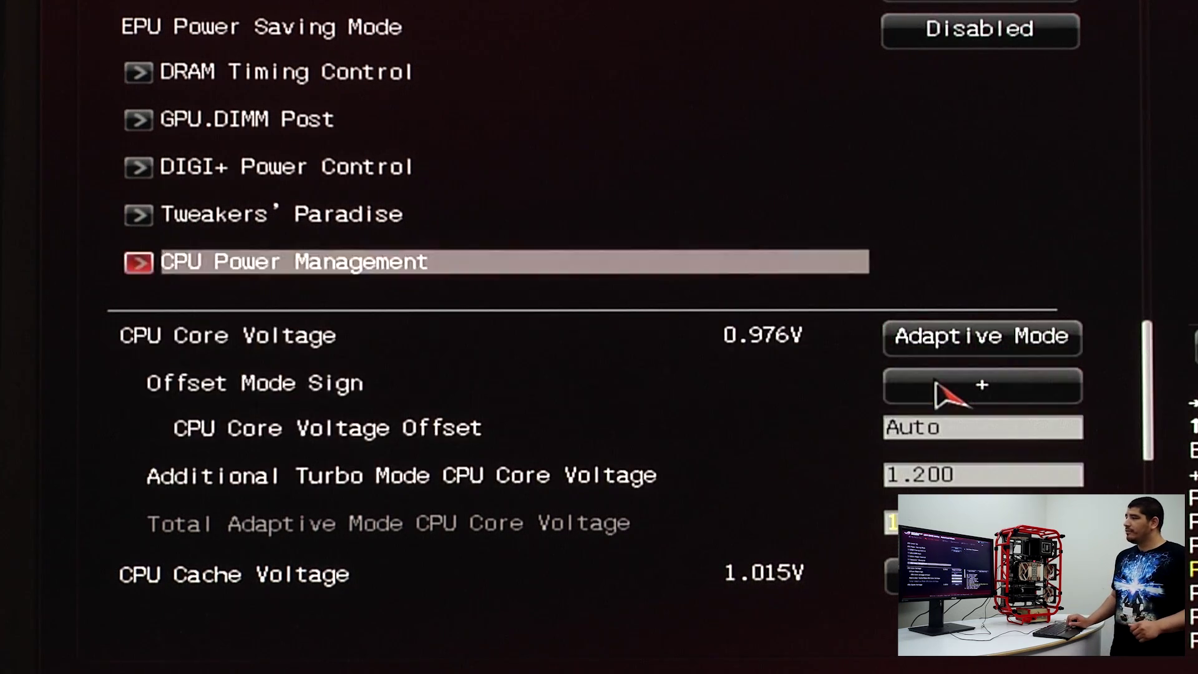
pyautogui.press('Up')
pyautogui.press('Down')
pyautogui.press('Down')
pyautogui.press('Down')
pyautogui.press('Down')
pyautogui.press('Down')
pyautogui.press('Down')
pyautogui.press('Down')
pyautogui.press('Down')
pyautogui.press('Down')
pyautogui.press('Down')
pyautogui.press('Down')
pyautogui.press('Down')
pyautogui.press('Down')
pyautogui.press('Down')
pyautogui.press('Down')
pyautogui.press('Down')
pyautogui.press('Down')
pyautogui.press('Down')
pyautogui.press('Down')
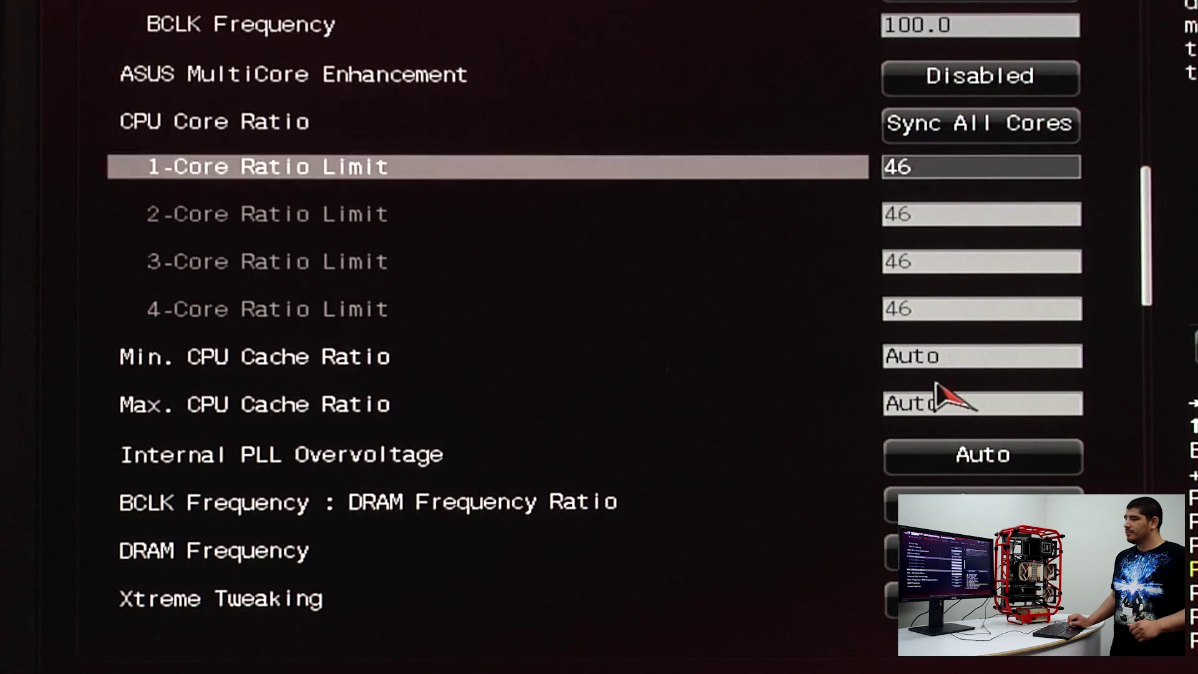
pyautogui.press('Down')
pyautogui.press('Down')
pyautogui.press('Down')
pyautogui.press('Up')
pyautogui.press('Up')
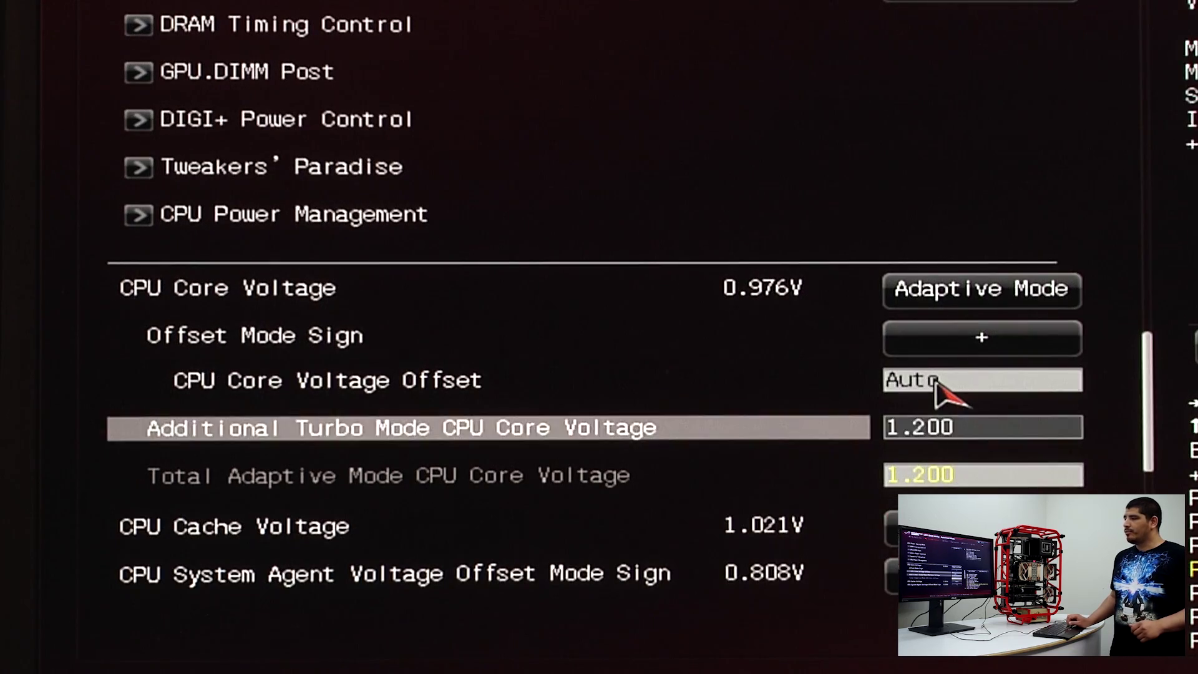
pyautogui.press('Up')
pyautogui.press('Down')
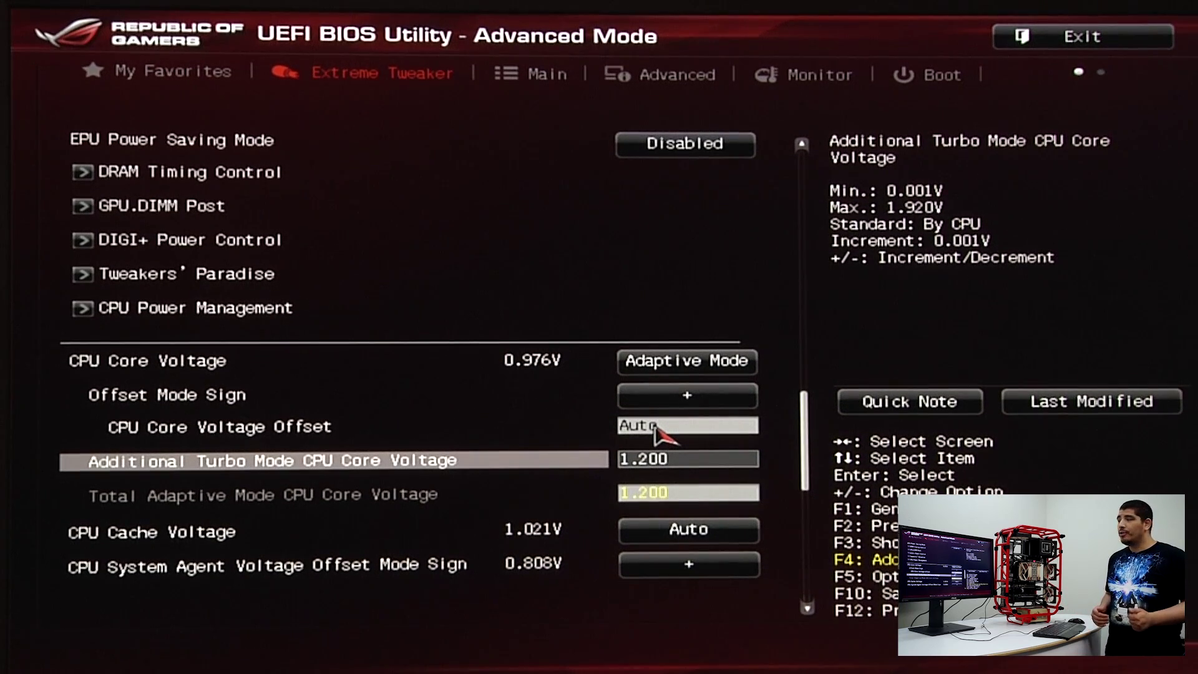
# - Change Additional Turbo Mode CPU Core Voltage to 1.125 and review the settings above
pyautogui.write('1.')
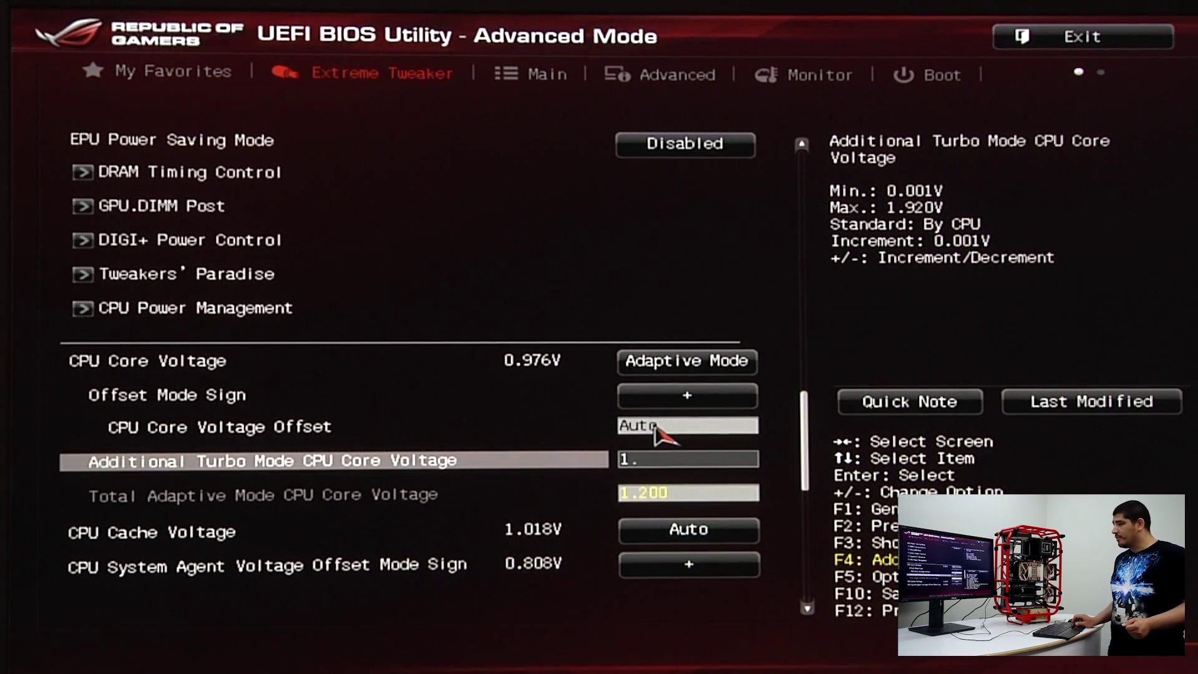
pyautogui.write('125')
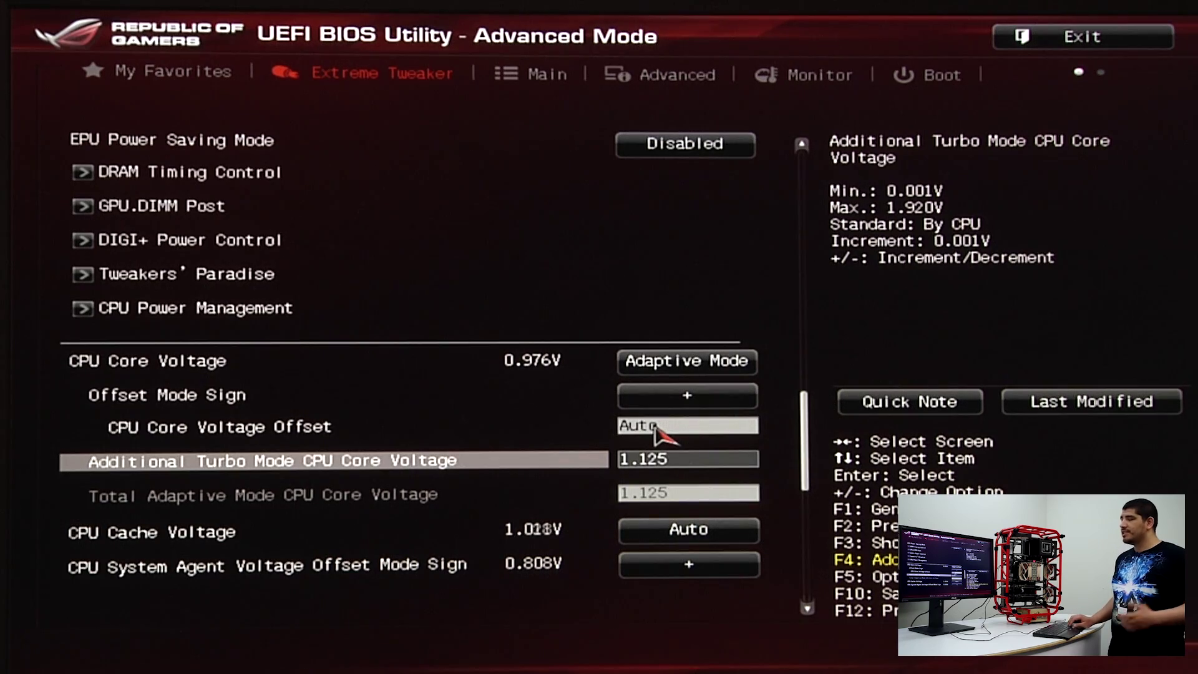
pyautogui.press('Down')
pyautogui.press('Down')
pyautogui.press('Down')
pyautogui.press('Down')
pyautogui.press('Down')
pyautogui.press('Down')
pyautogui.press('Down')
pyautogui.press('Down')
pyautogui.press('Down')
pyautogui.press('Down')
pyautogui.press('Down')
pyautogui.press('Down')
pyautogui.press('Down')
pyautogui.press('Down')
pyautogui.press('Down')
pyautogui.press('Down')
pyautogui.press('Down')
pyautogui.press('Down')
pyautogui.press('Down')
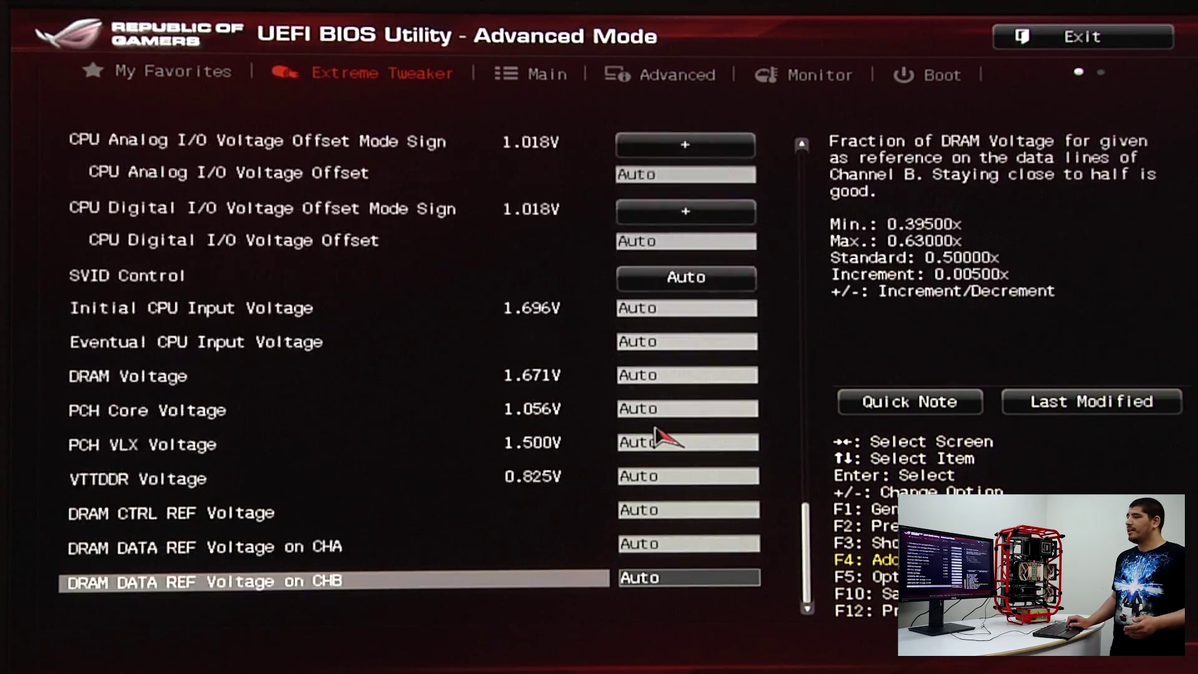
pyautogui.press('Up')
pyautogui.press('Up')
pyautogui.press('Up')
pyautogui.press('Up')
pyautogui.press('Up')
pyautogui.press('Up')
pyautogui.press('Up')
pyautogui.press('Up')
pyautogui.press('Up')
pyautogui.press('Up')
pyautogui.press('Up')
pyautogui.press('Up')
pyautogui.press('Up')
pyautogui.press('Up')
pyautogui.press('Up')
pyautogui.press('Up')
pyautogui.press('Up')
pyautogui.press('Up')
pyautogui.press('Up')
pyautogui.press('Up')
pyautogui.press('Up')
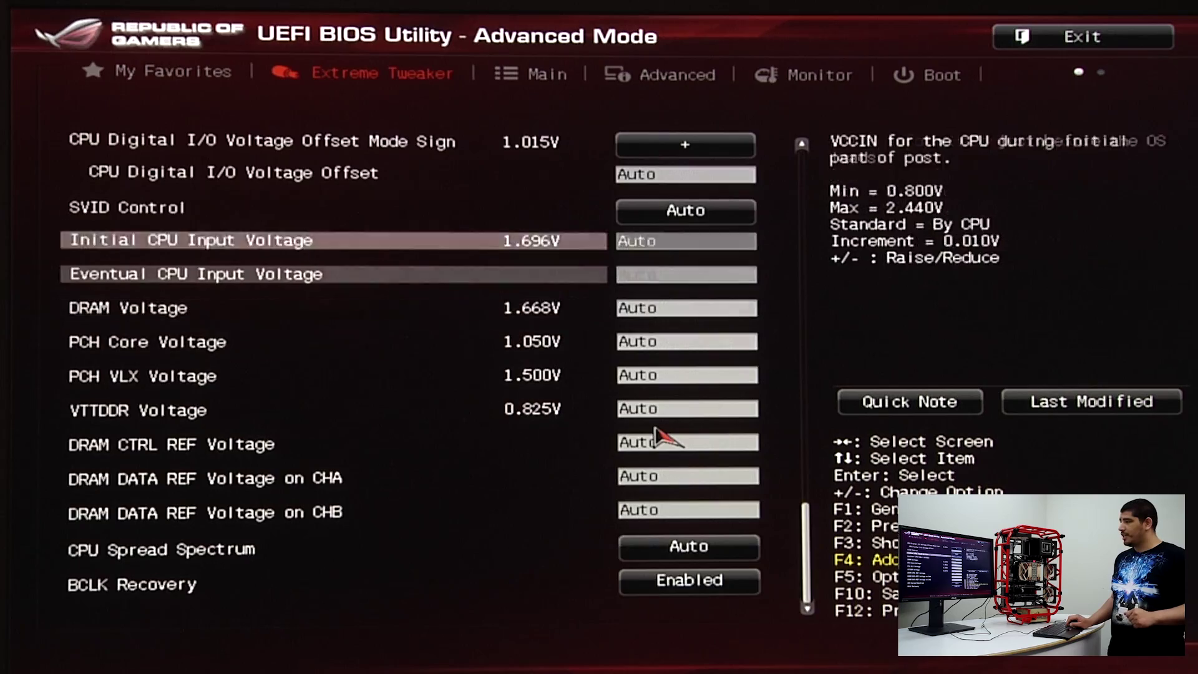
pyautogui.press('Up')
pyautogui.press('Up')
pyautogui.press('Up')
pyautogui.press('Up')
pyautogui.press('Up')
pyautogui.press('Up')
pyautogui.press('Up')
pyautogui.press('Up')
pyautogui.press('Up')
pyautogui.press('Up')
pyautogui.press('Up')
pyautogui.press('Up')
pyautogui.press('Up')
pyautogui.press('Up')
pyautogui.press('Up')
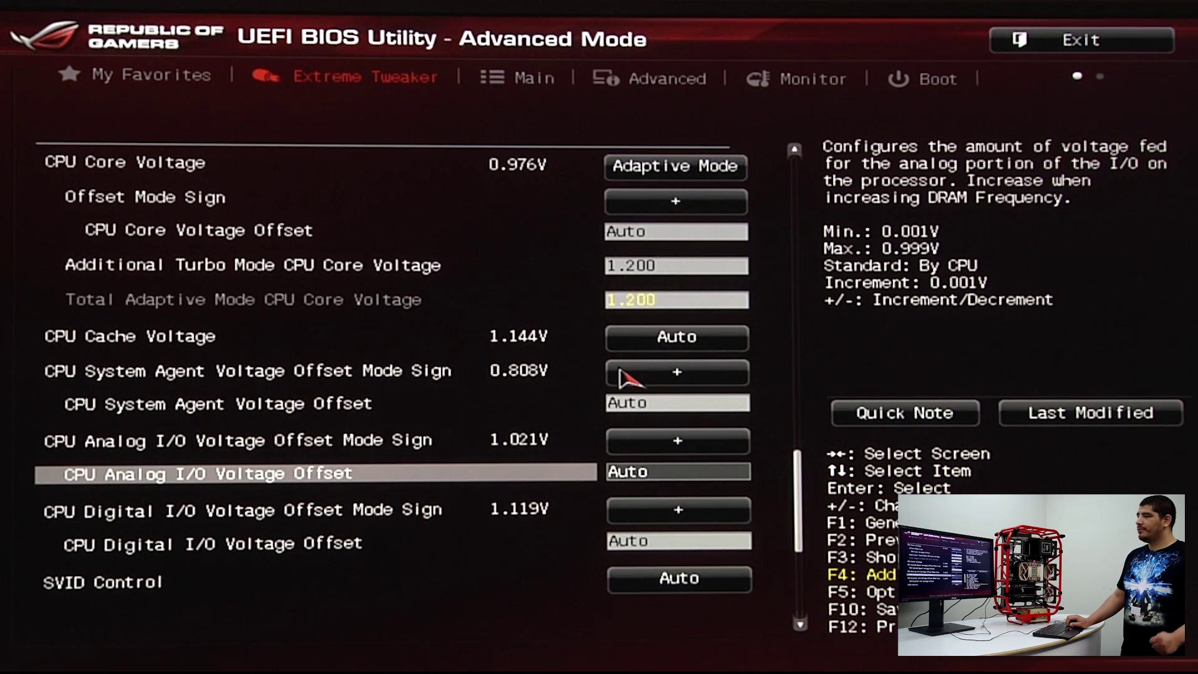
pyautogui.press('Up')
pyautogui.press('Up')
pyautogui.press('Up')
pyautogui.press('Up')
pyautogui.press('Up')
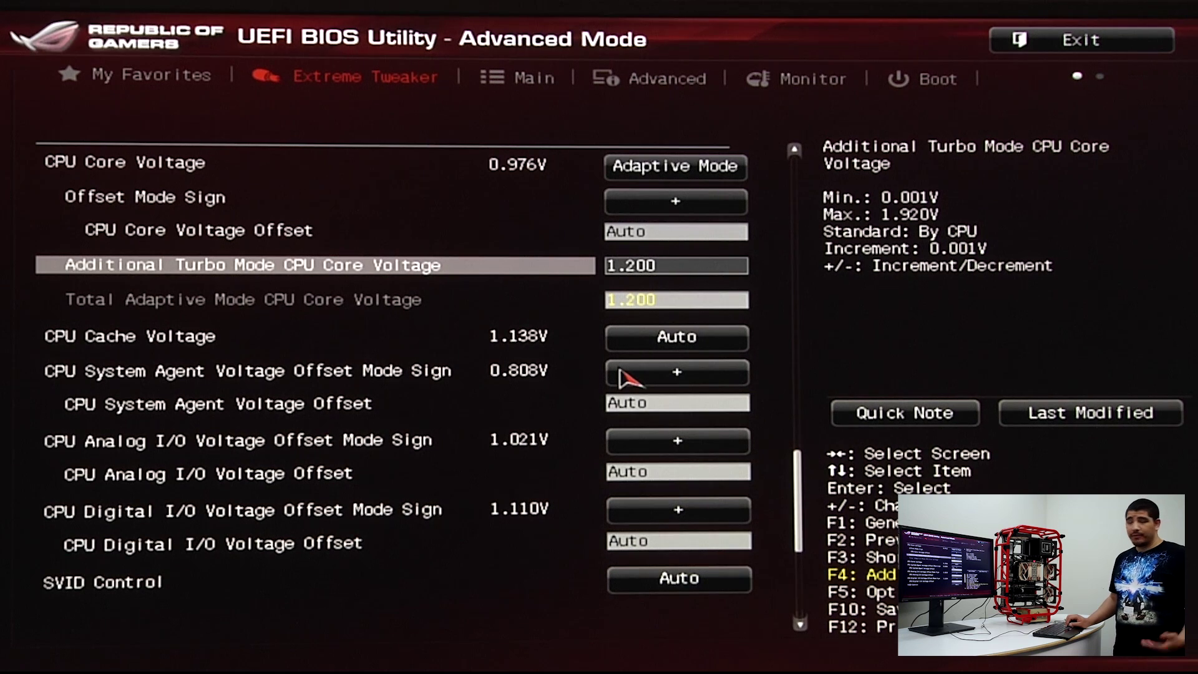
pyautogui.press('Down')
pyautogui.press('Down')
pyautogui.press('Down')
pyautogui.press('Down')
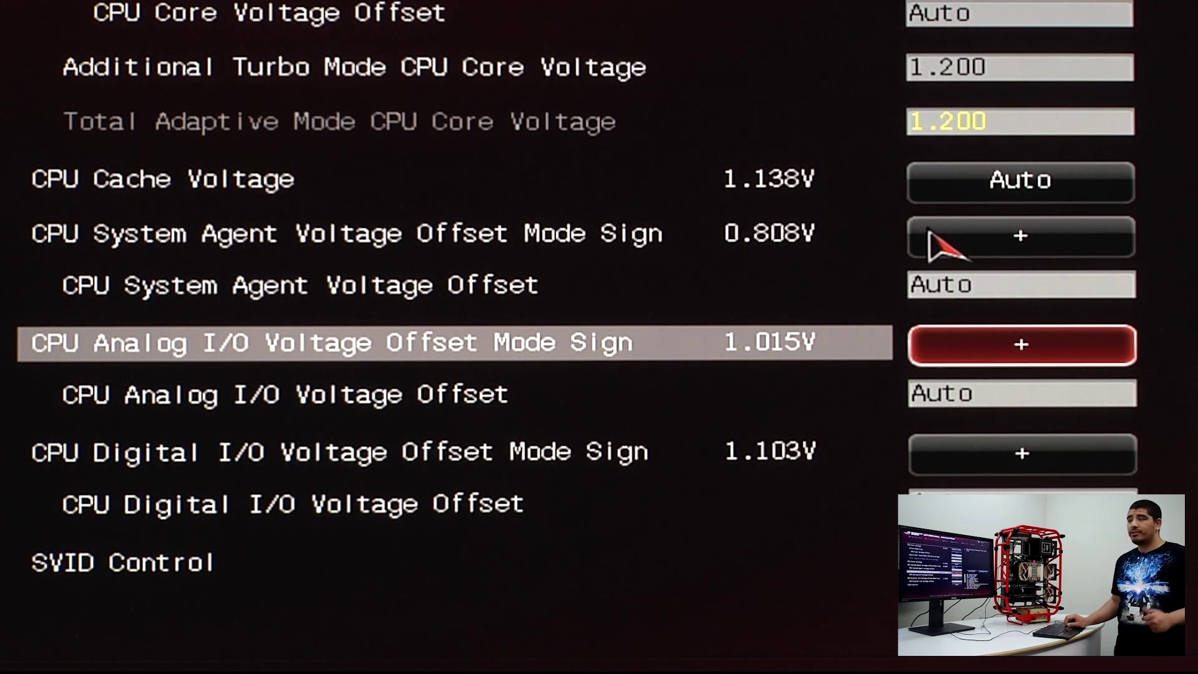
pyautogui.press('Up')
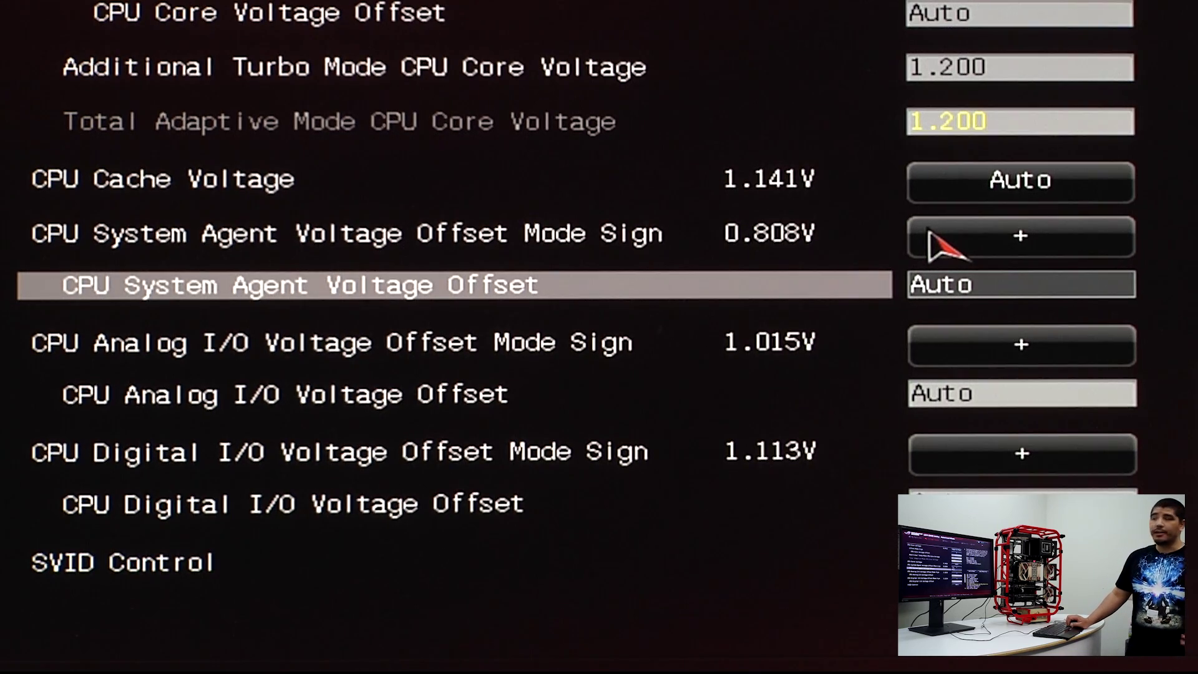
pyautogui.scroll(5, 929, 237)
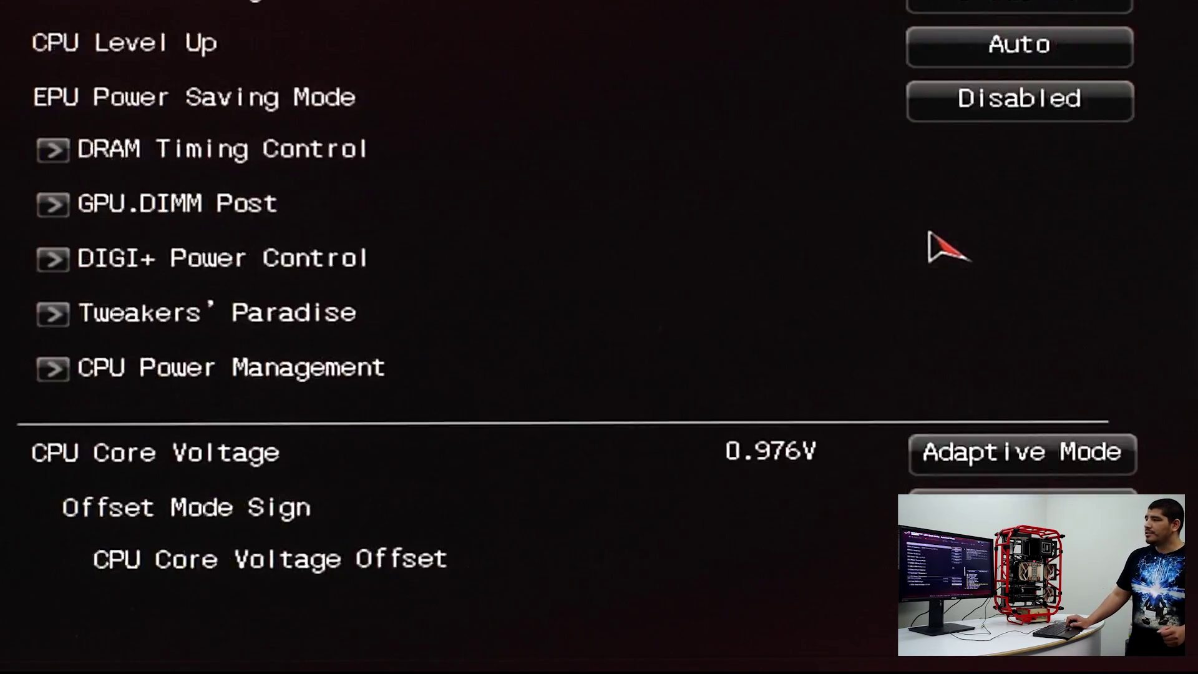
# - Set Ai Overclock Tuner to XMP (Profile #1, DDR3-2400)
pyautogui.scroll(2, 932, 243)
pyautogui.scroll(-3, 932, 243)
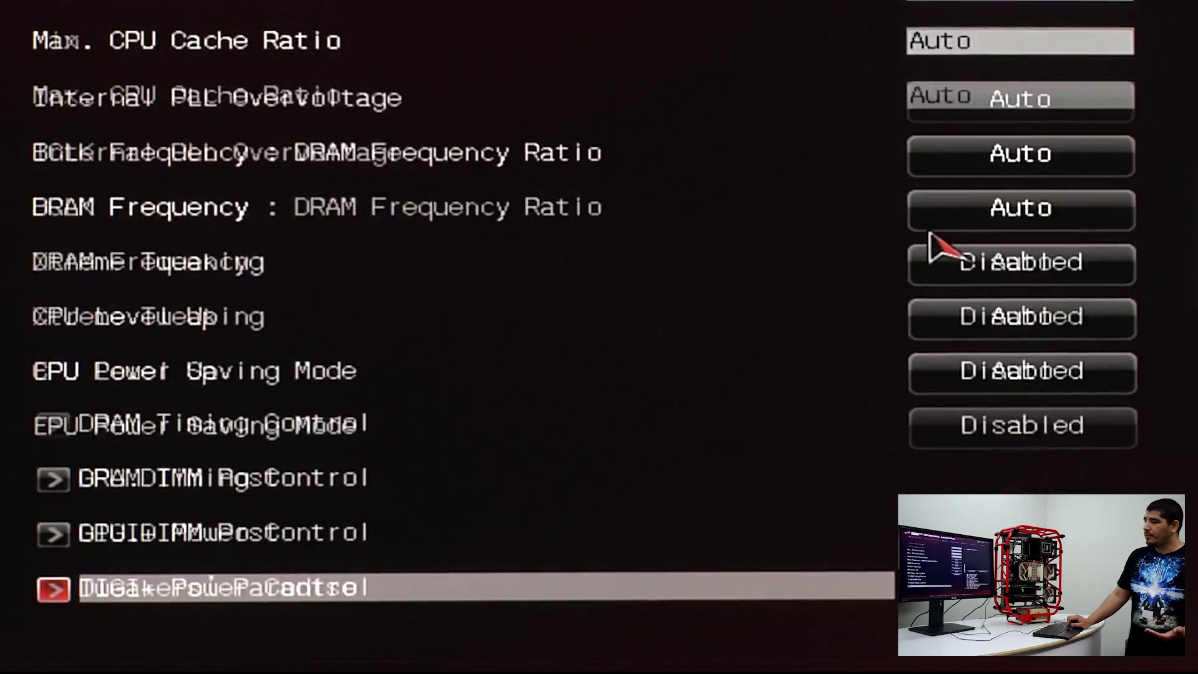
pyautogui.scroll(-3, 930, 240)
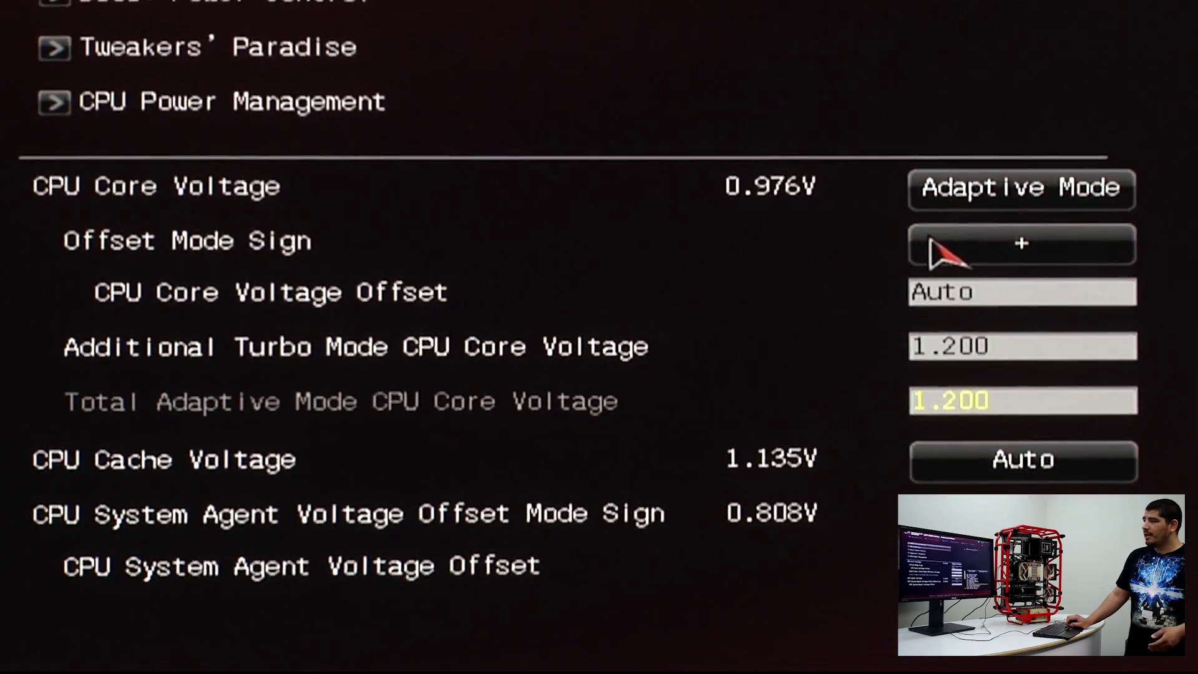
pyautogui.scroll(10, 933, 299)
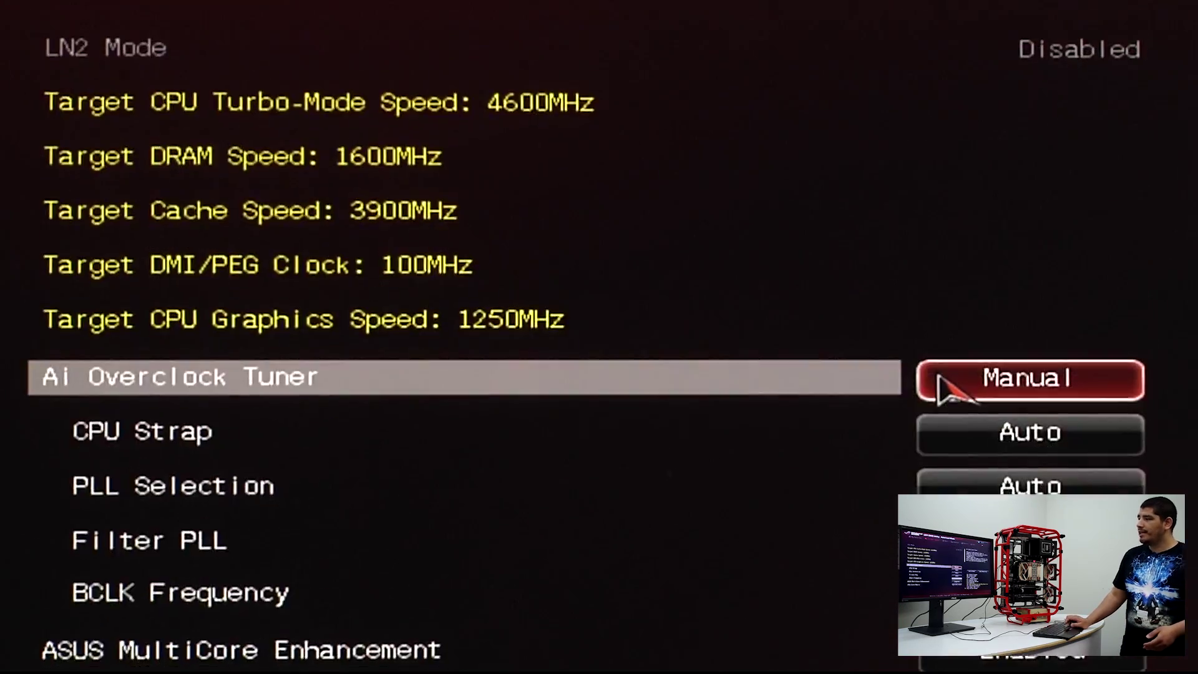
pyautogui.click(942, 390)
pyautogui.press('Down')
pyautogui.press('Return')
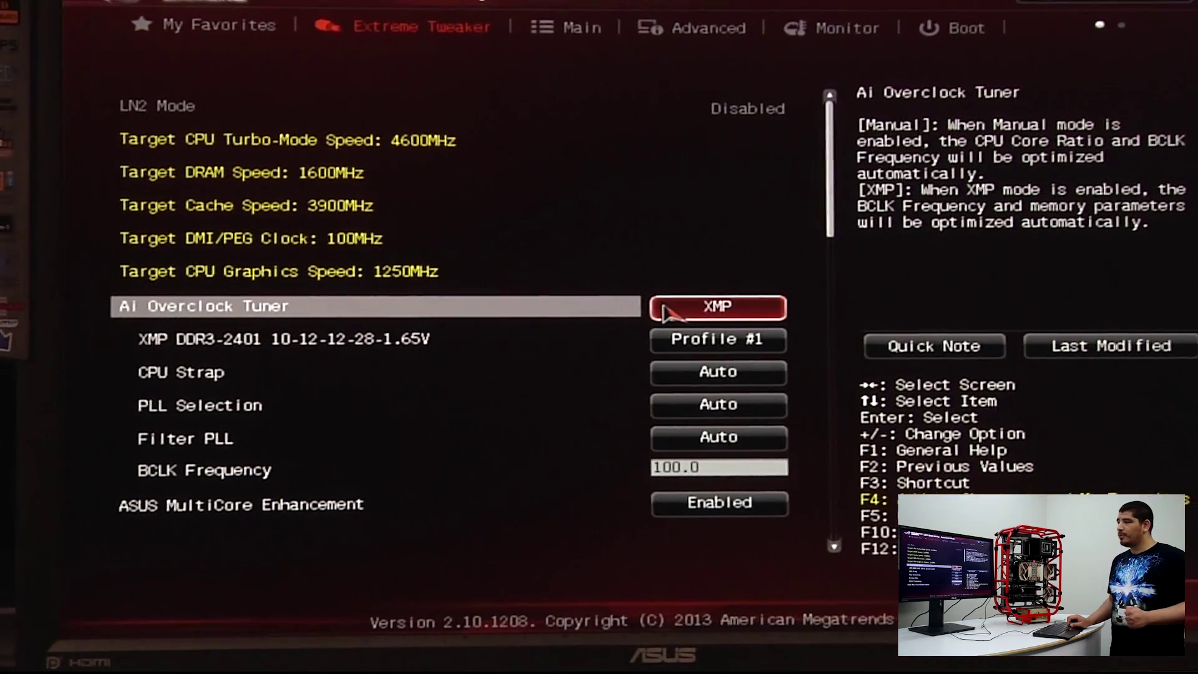
# - Check DRAM Frequency, then save all changes with F10 and restart
pyautogui.scroll(-14, 664, 310)
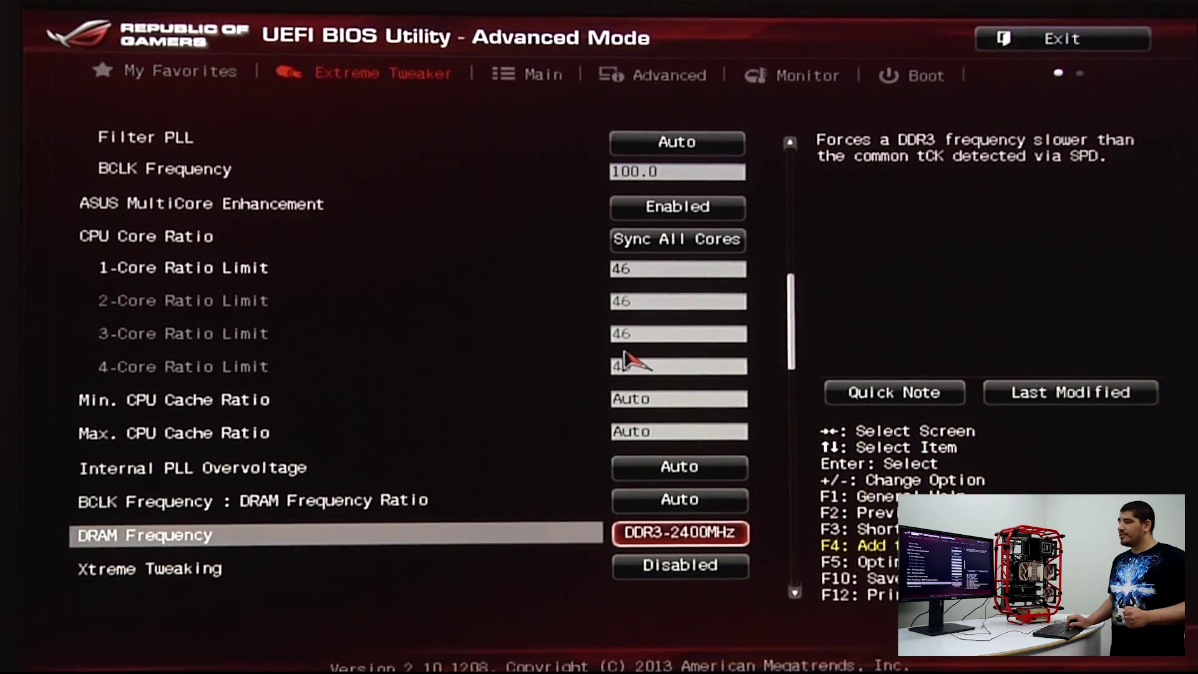
pyautogui.scroll(14, 630, 362)
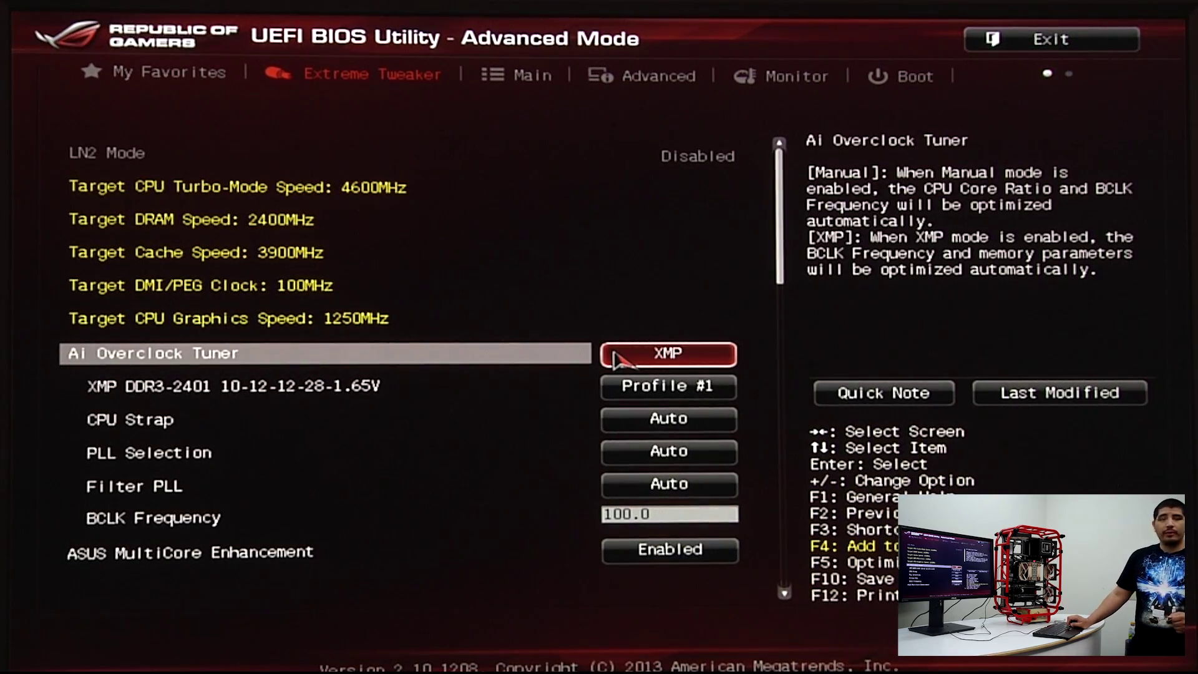
pyautogui.scroll(-20, 615, 360)
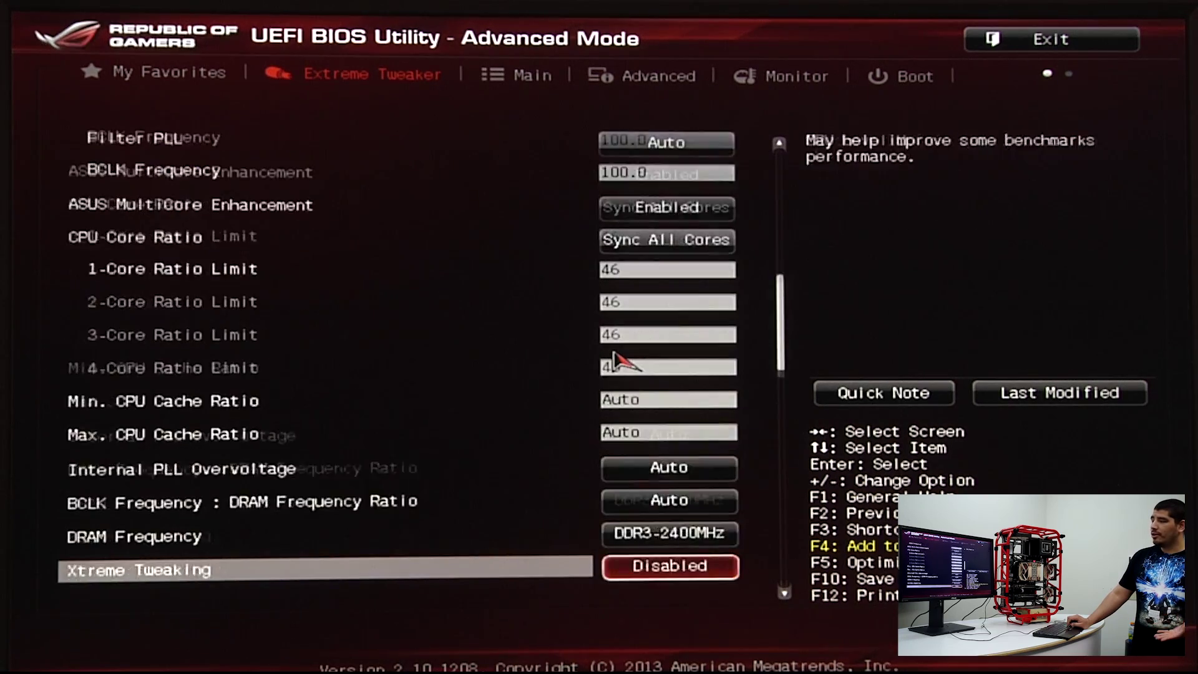
pyautogui.scroll(-12, 615, 361)
pyautogui.scroll(2, 614, 361)
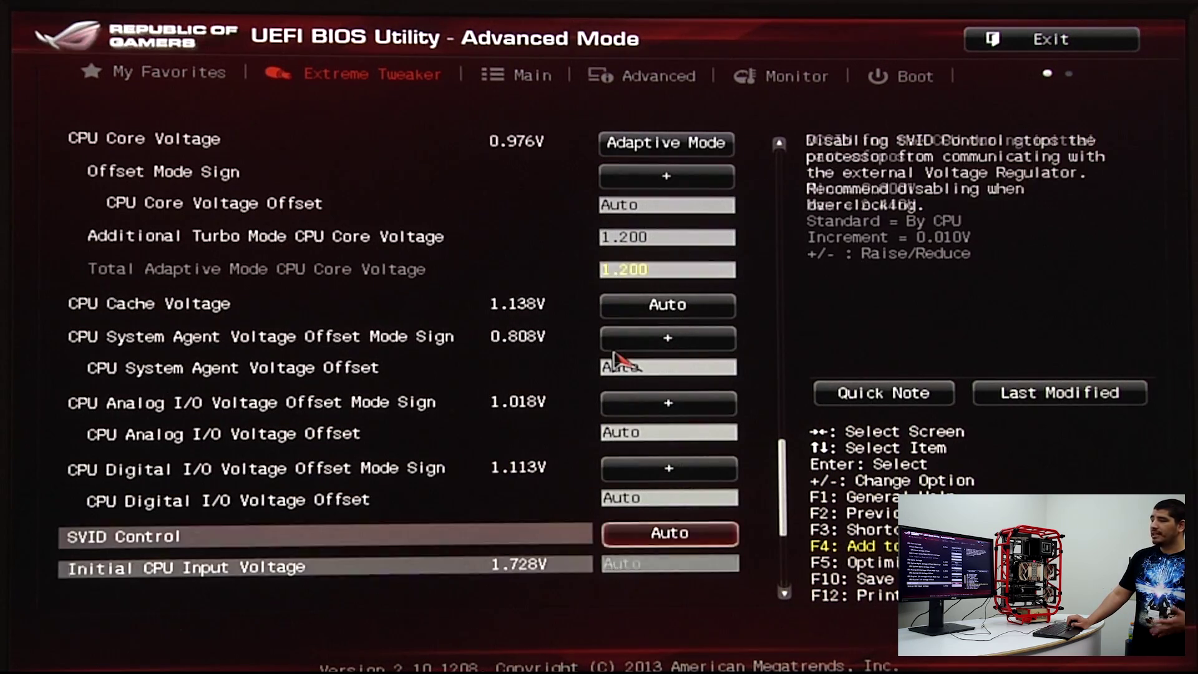
pyautogui.scroll(20, 614, 361)
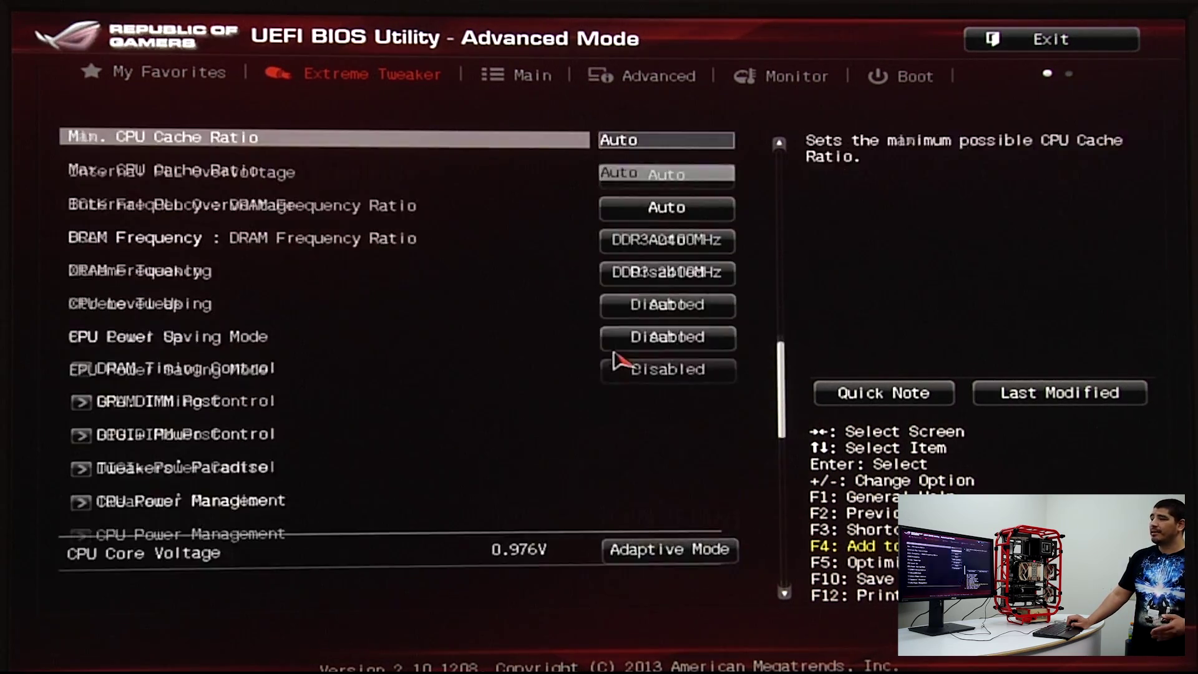
pyautogui.scroll(2, 614, 361)
pyautogui.press('F10')
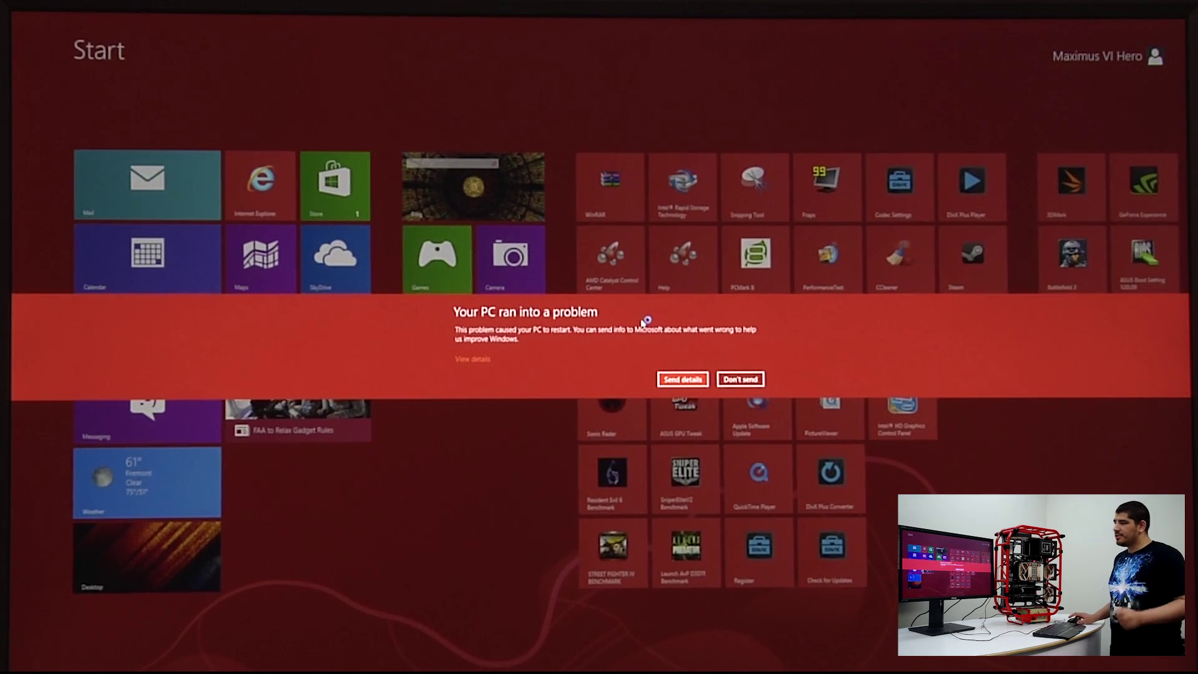
# - Dismiss the Windows 8 crash report banner without sending it
pyautogui.click(732, 382)
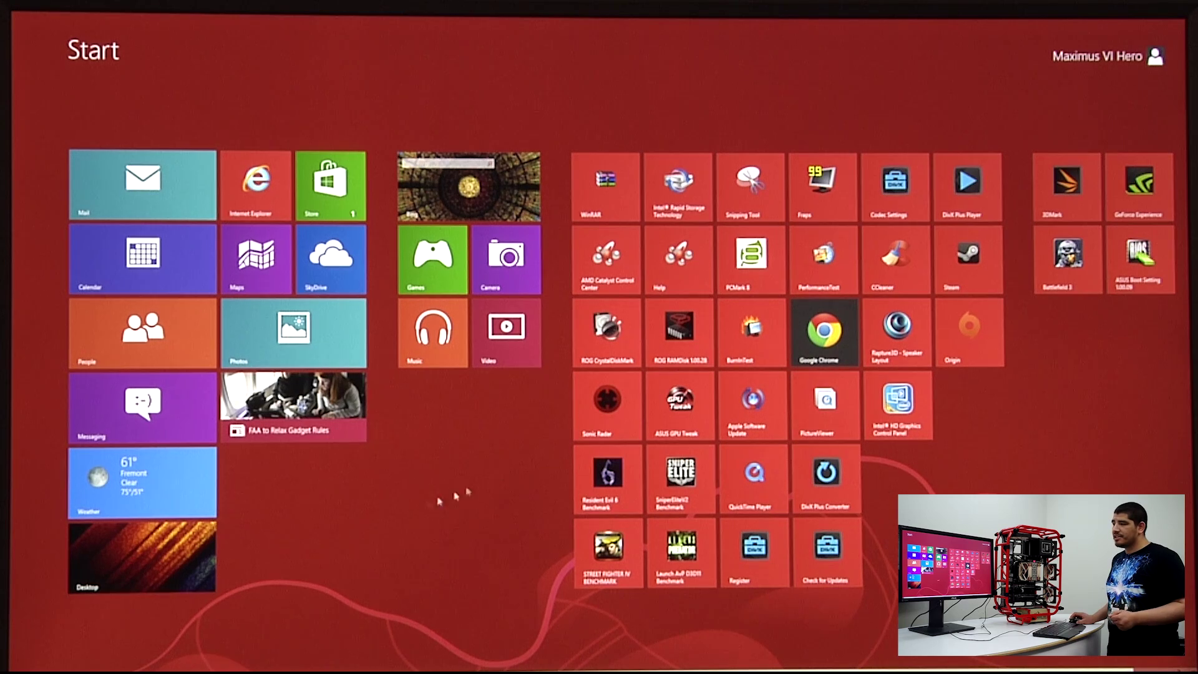
# - From the desktop, use ASUS Boot Setting's DirectBIOS option to restart straight into the UEFI
pyautogui.click(192, 550)
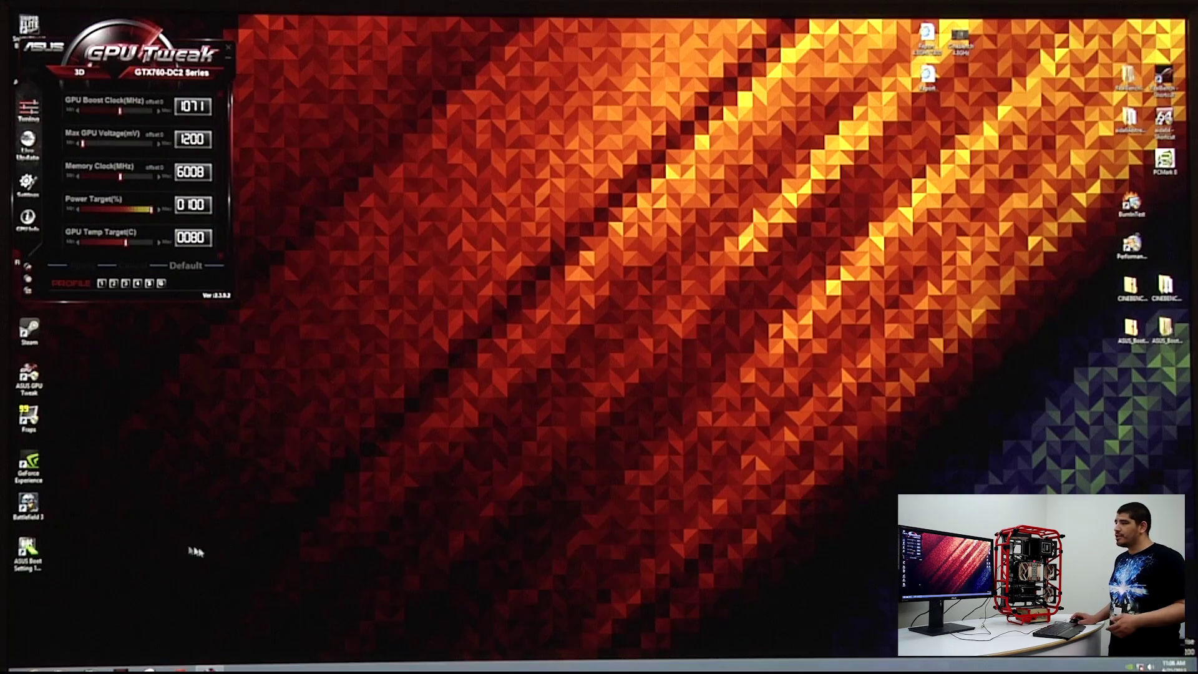
pyautogui.moveTo(145, 46); pyautogui.dragTo(625, 180)
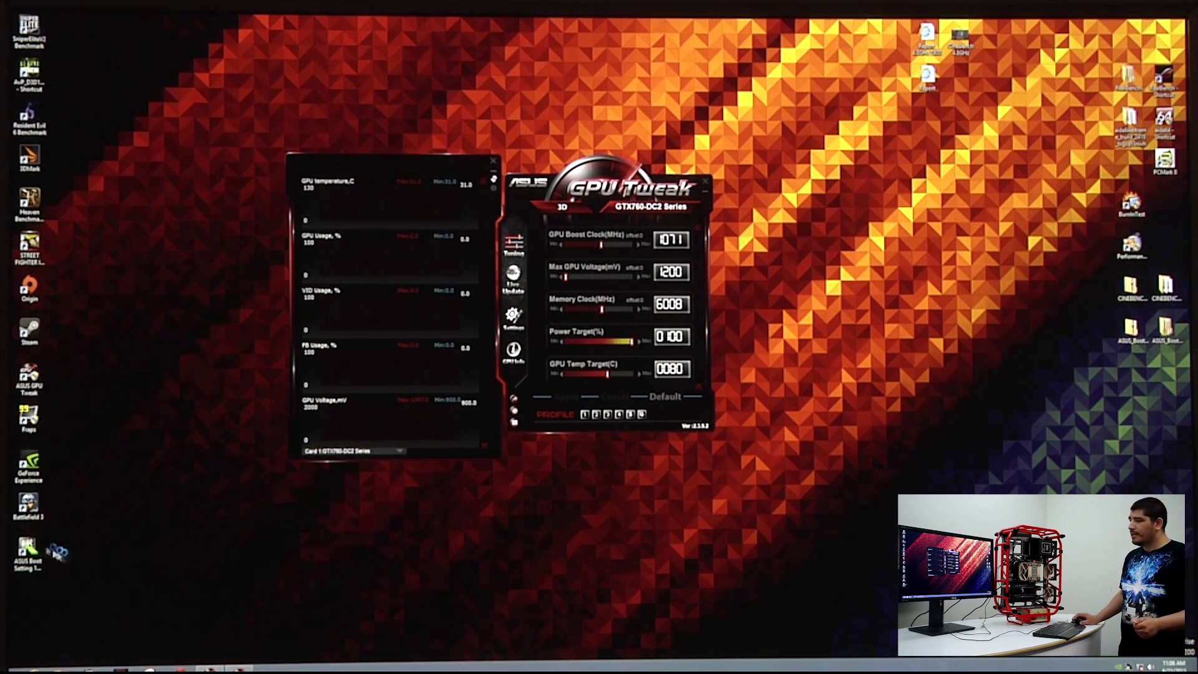
pyautogui.doubleClick(28, 551)
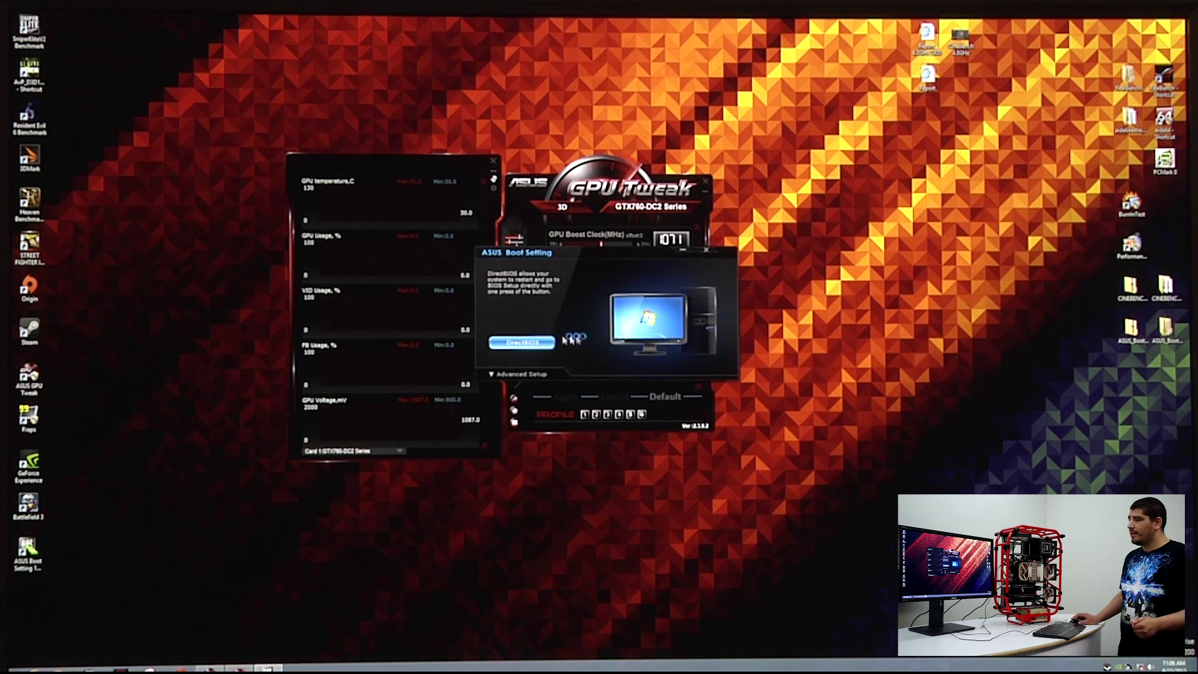
pyautogui.click(531, 343)
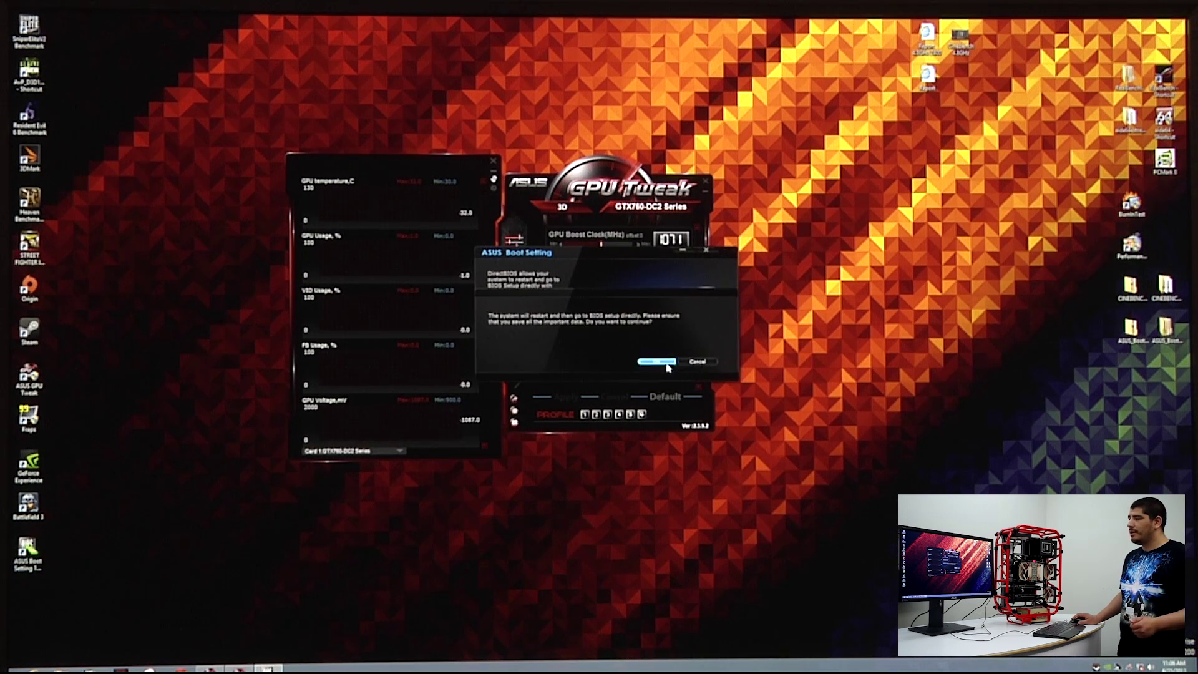
pyautogui.click(656, 361)
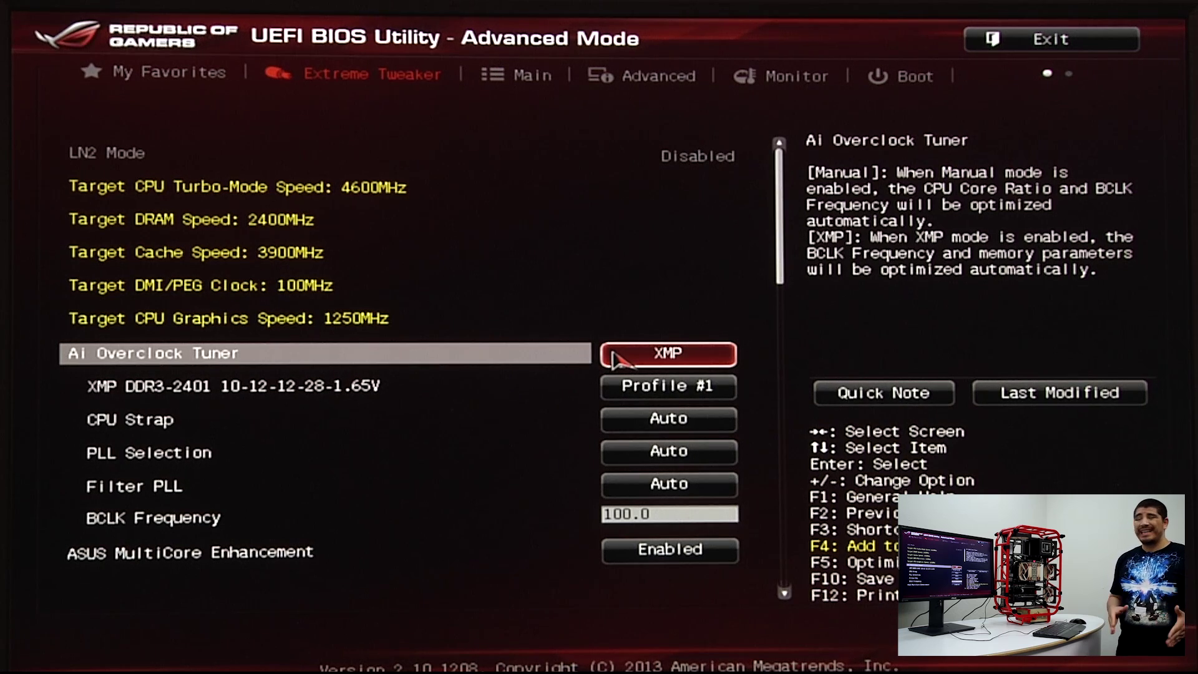
pyautogui.press('Down')
pyautogui.press('Down')
pyautogui.press('Down')
pyautogui.press('Down')
pyautogui.press('Down')
pyautogui.press('Down')
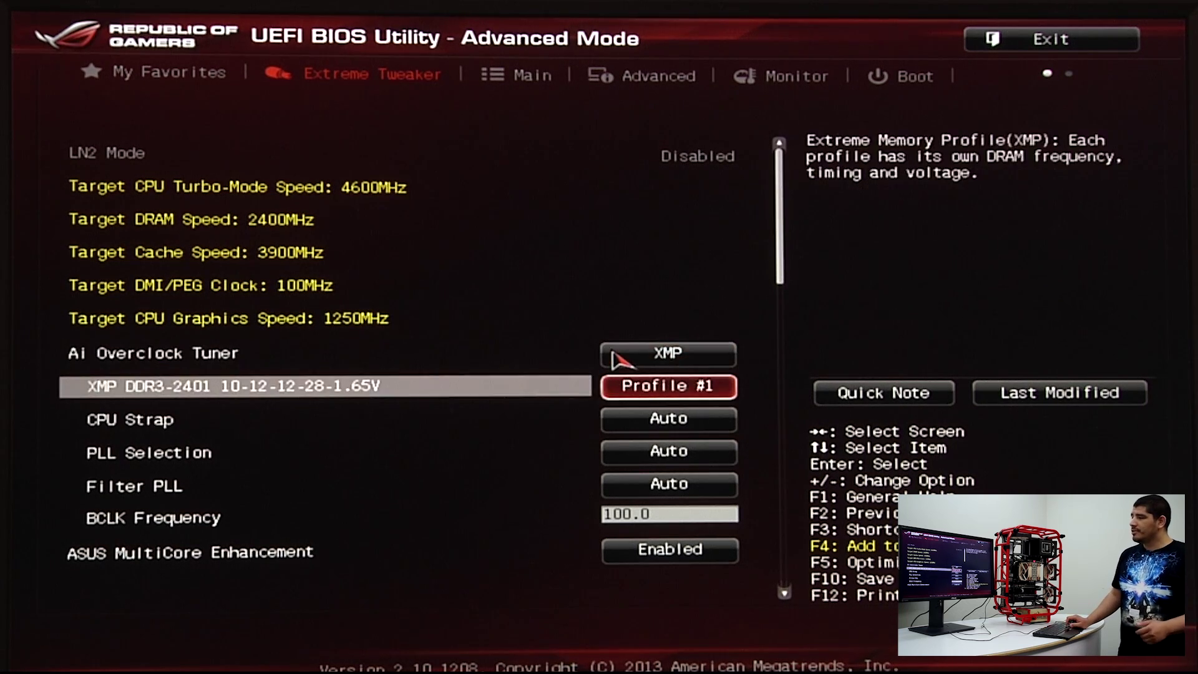
pyautogui.press('Down')
pyautogui.press('Up')
pyautogui.press('Up')
pyautogui.press('Up')
pyautogui.press('Up')
pyautogui.press('Up')
pyautogui.press('Up')
pyautogui.press('Up')
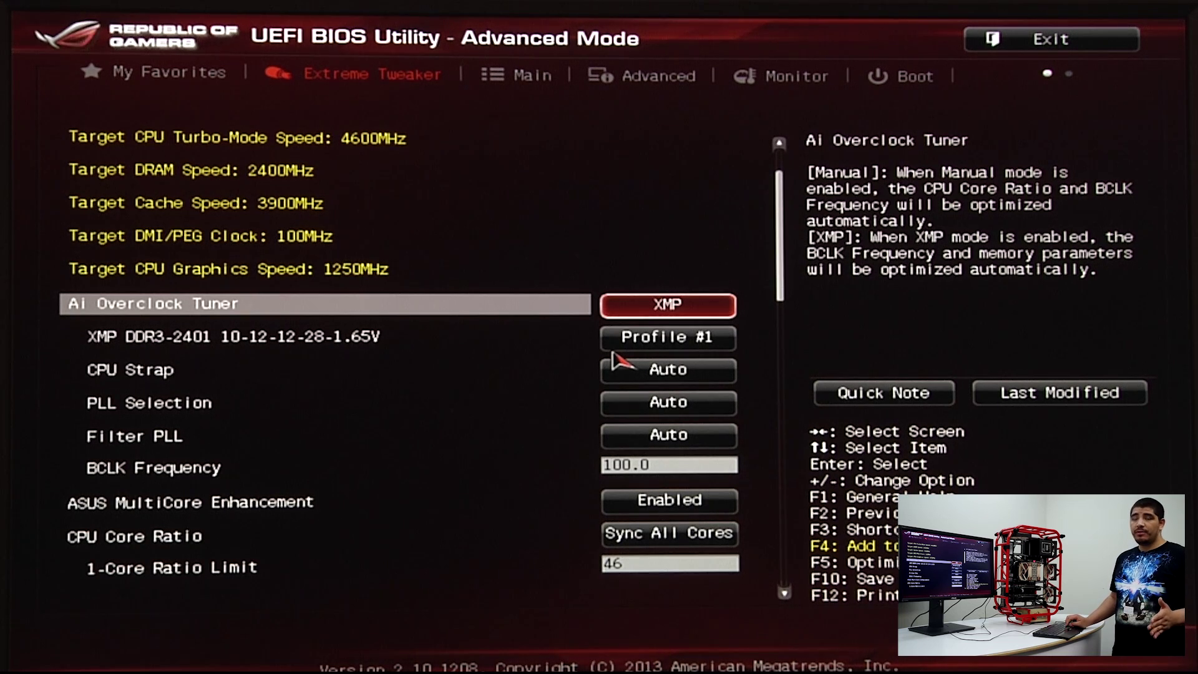
pyautogui.press('Down')
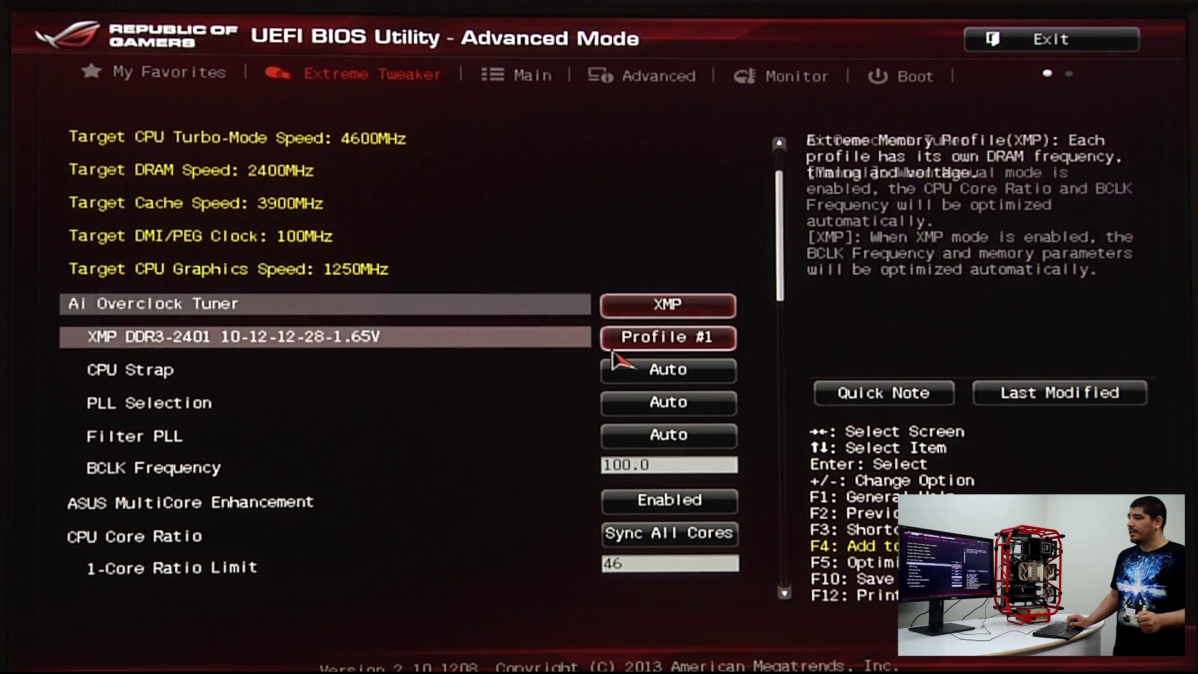
# - Set the 1-Core Ratio Limit to 48
pyautogui.press('Down')
pyautogui.press('Down')
pyautogui.press('Down')
pyautogui.press('Down')
pyautogui.press('Down')
pyautogui.press('Down')
pyautogui.press('Down')
pyautogui.press('Down')
pyautogui.press('Up')
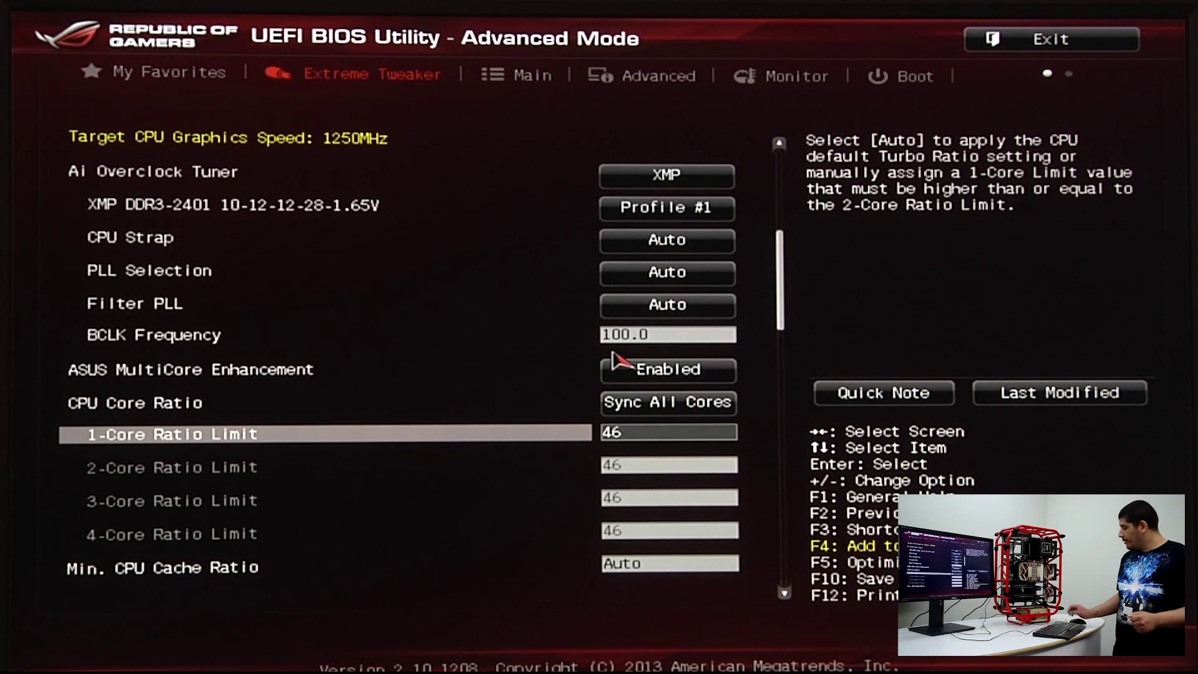
pyautogui.write('48')
# - Set Additional Turbo Mode CPU Core Voltage to 1.280 V, briefly trying 1.275 first
pyautogui.press('Down')
pyautogui.press('Down')
pyautogui.press('Down')
pyautogui.press('Down')
pyautogui.press('Down')
pyautogui.press('Down')
pyautogui.press('Down')
pyautogui.press('Down')
pyautogui.press('Down')
pyautogui.press('Down')
pyautogui.press('Down')
pyautogui.press('Down')
pyautogui.press('Down')
pyautogui.press('Down')
pyautogui.press('Down')
pyautogui.press('Down')
pyautogui.press('Down')
pyautogui.press('Down')
pyautogui.press('Down')
pyautogui.press('Down')
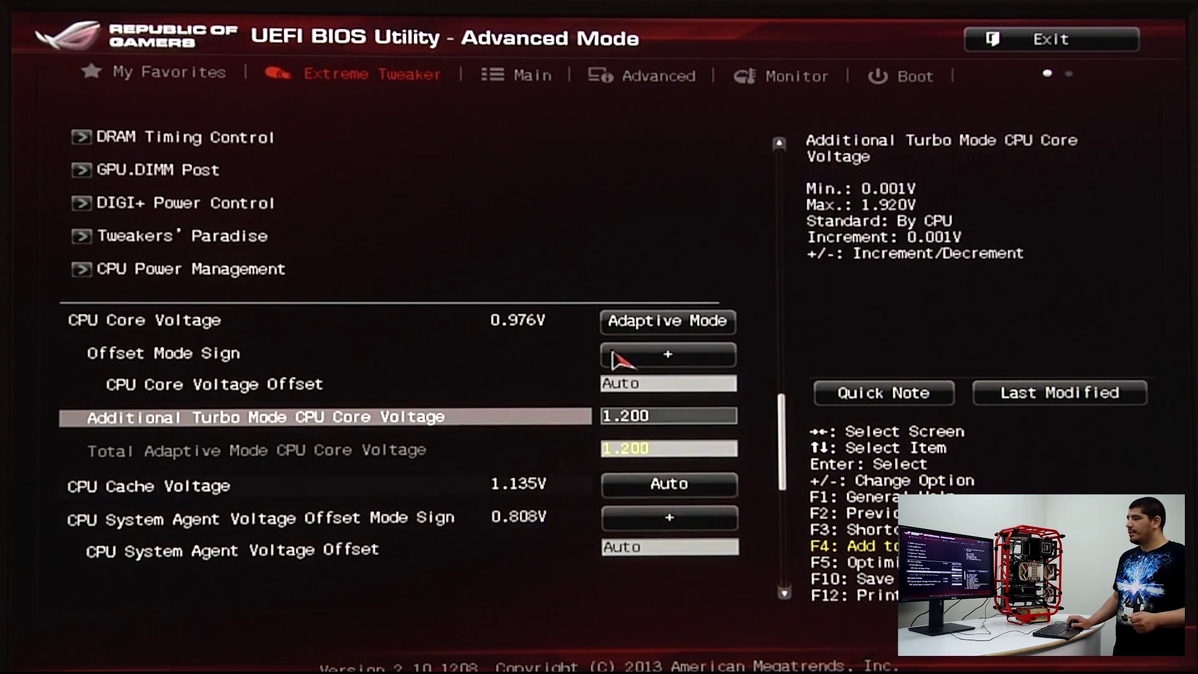
pyautogui.press('Down')
pyautogui.press('Up')
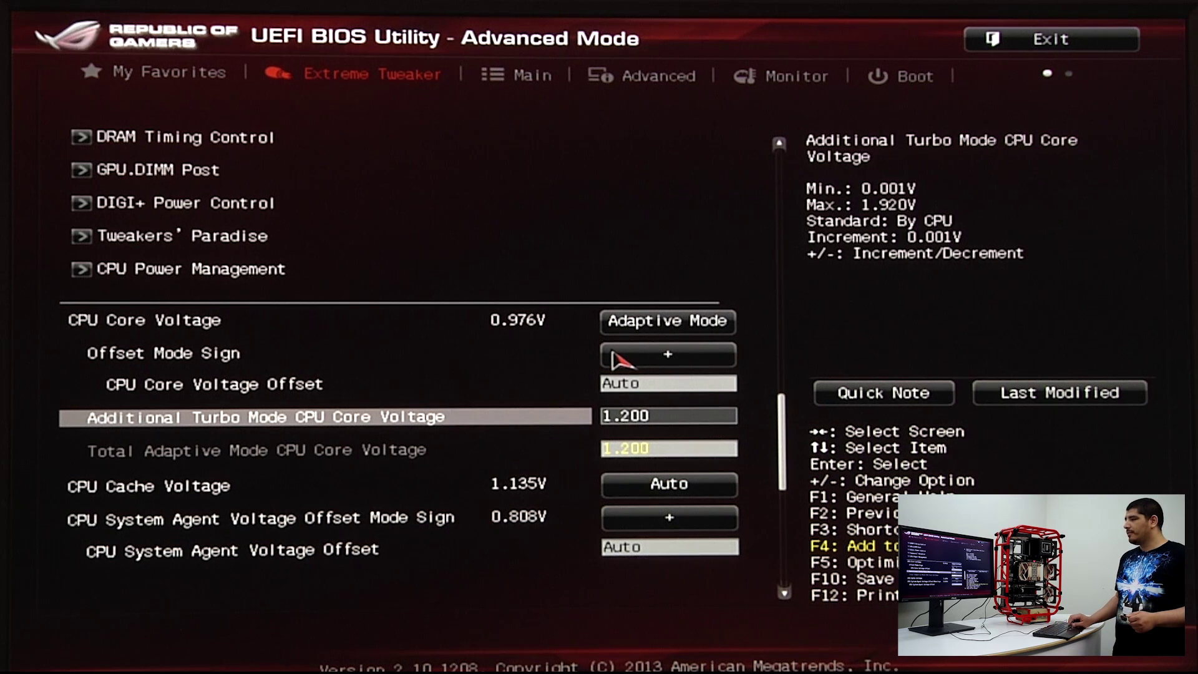
pyautogui.write('1.280')
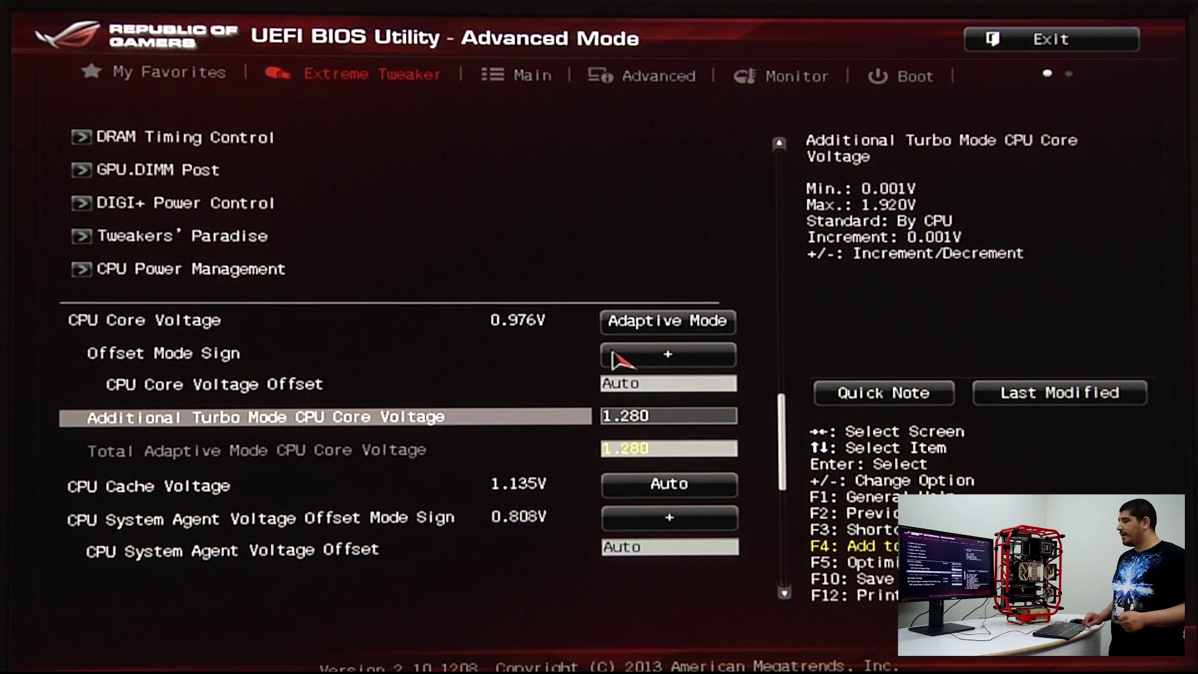
pyautogui.write('1.275')
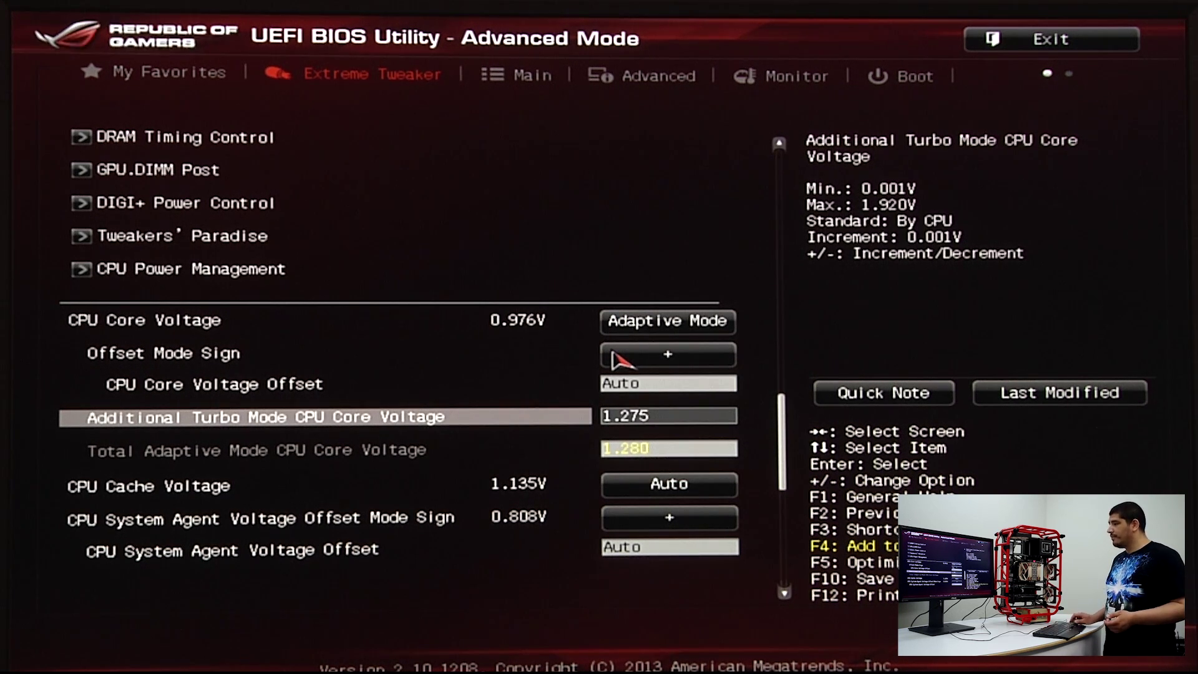
pyautogui.press('Return')
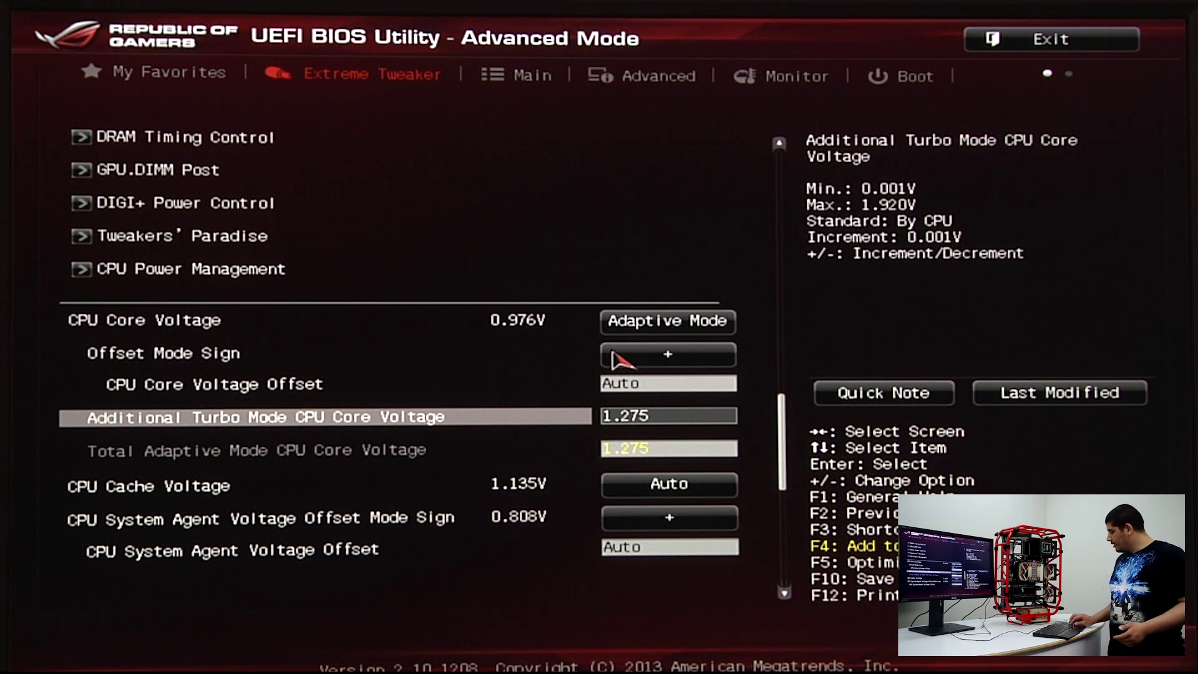
pyautogui.write('1.280')
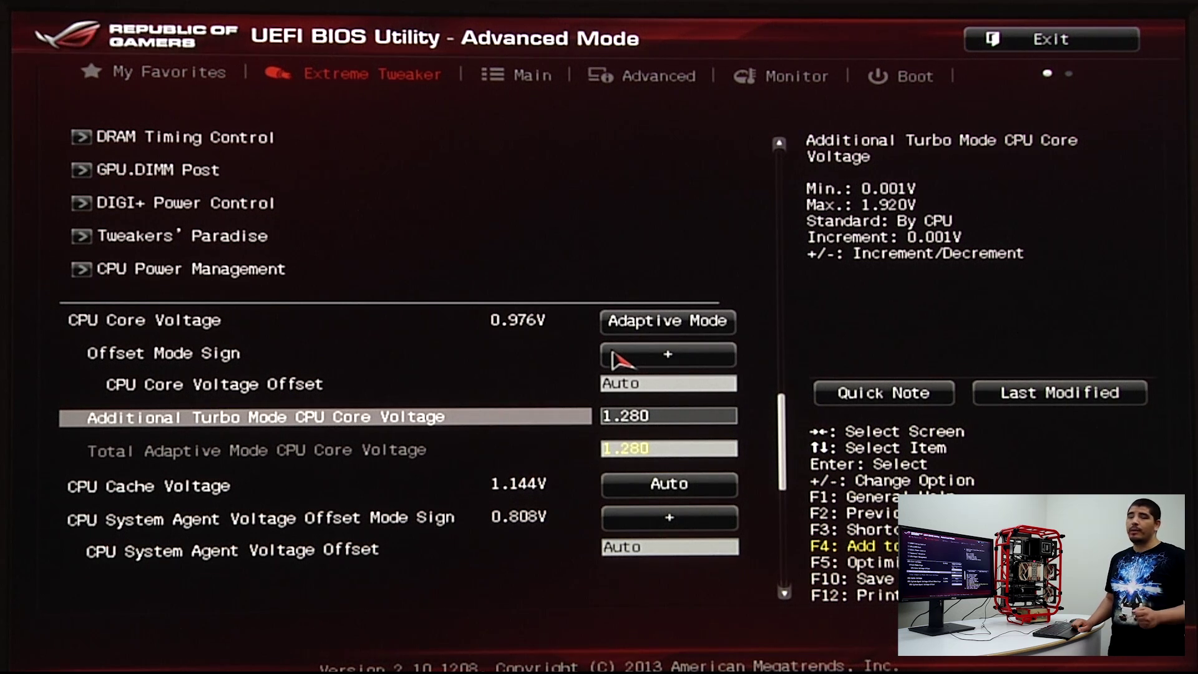
# - Review the Extreme Tweaker ratio and voltage settings, then save with F10 and restart
pyautogui.press('Down')
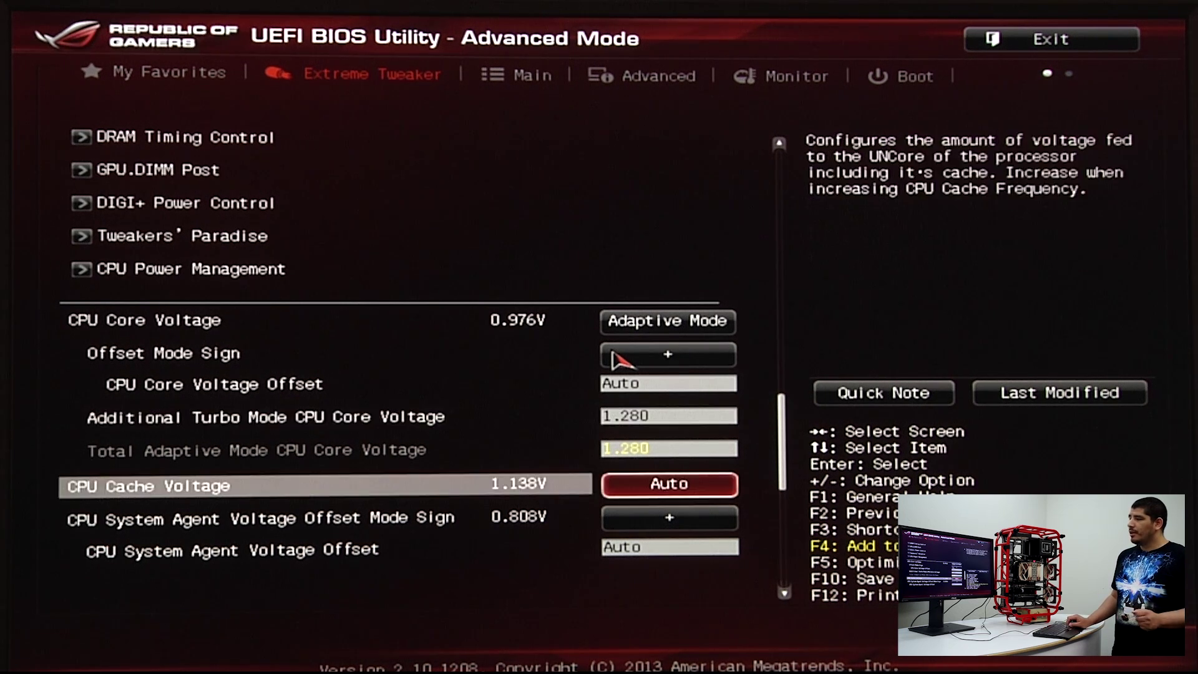
pyautogui.press('Up')
pyautogui.press('Up')
pyautogui.press('Up')
pyautogui.press('Up')
pyautogui.press('Up')
pyautogui.press('Up')
pyautogui.press('Up')
pyautogui.press('Up')
pyautogui.press('Up')
pyautogui.press('Up')
pyautogui.press('Up')
pyautogui.press('Up')
pyautogui.press('Up')
pyautogui.press('Up')
pyautogui.press('Up')
pyautogui.press('Up')
pyautogui.press('Up')
pyautogui.press('Up')
pyautogui.press('Up')
pyautogui.press('Up')
pyautogui.press('Up')
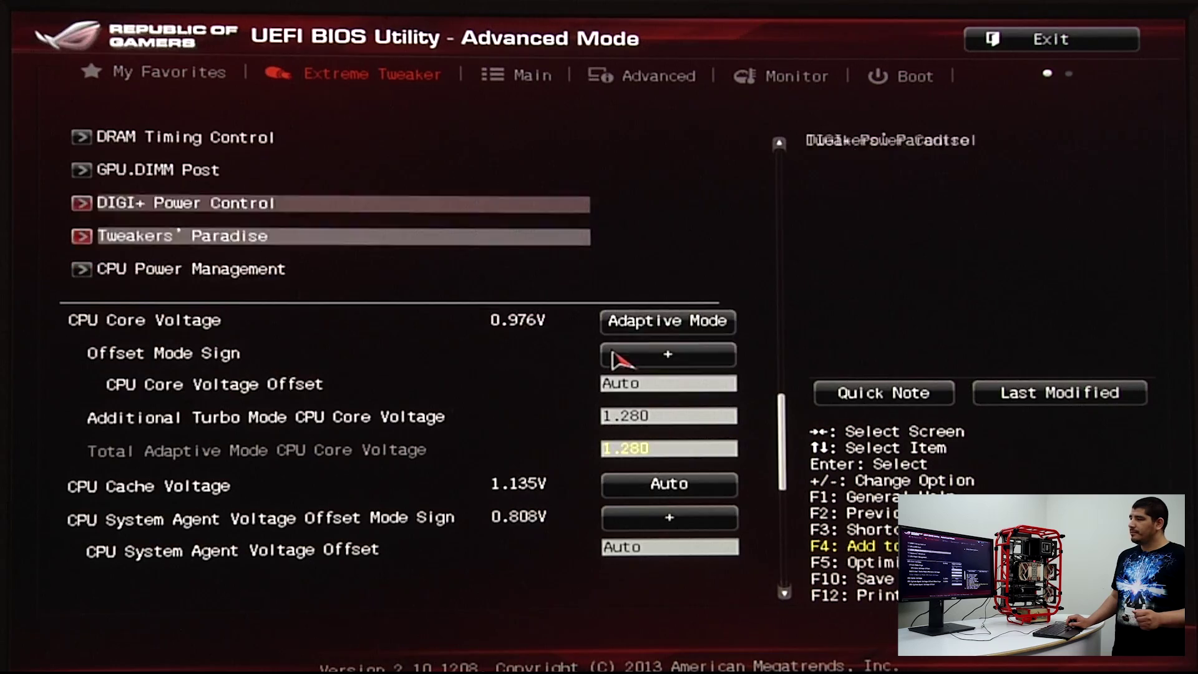
pyautogui.press('Down')
pyautogui.press('Down')
pyautogui.press('Down')
pyautogui.press('Down')
pyautogui.press('Down')
pyautogui.press('Down')
pyautogui.press('Down')
pyautogui.press('Down')
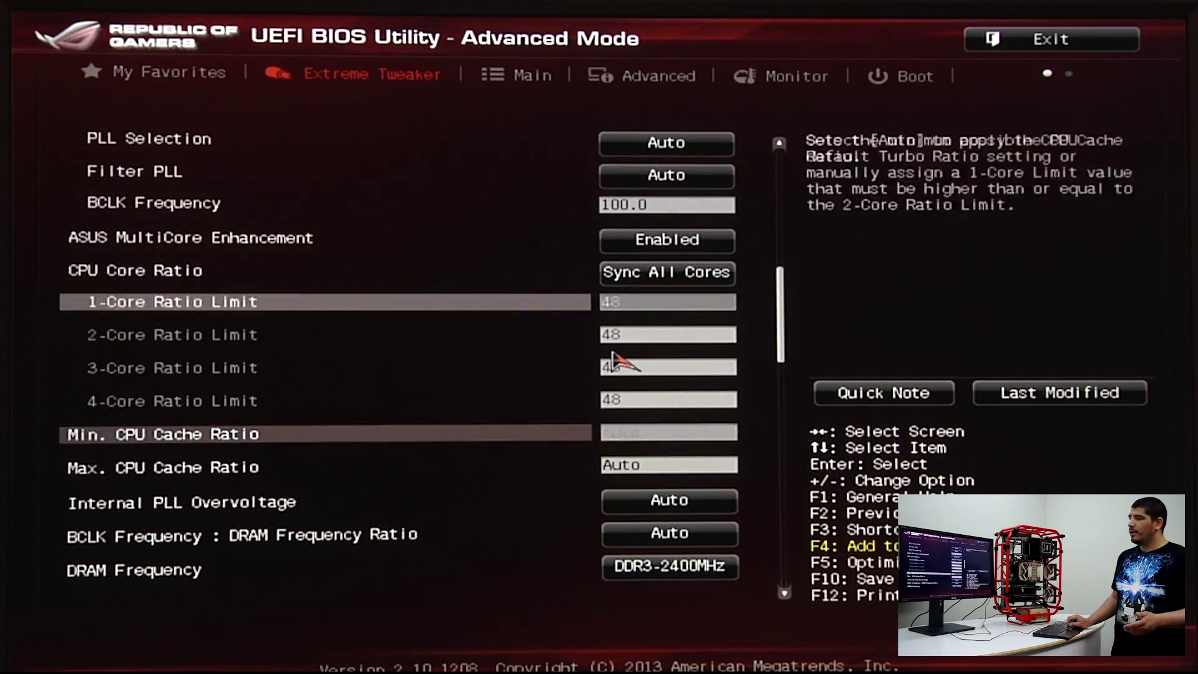
pyautogui.press('Up')
pyautogui.press('Up')
pyautogui.press('Up')
pyautogui.press('Up')
pyautogui.press('Up')
pyautogui.press('Up')
pyautogui.press('Up')
pyautogui.press('Up')
pyautogui.press('Up')
pyautogui.press('Up')
pyautogui.press('Up')
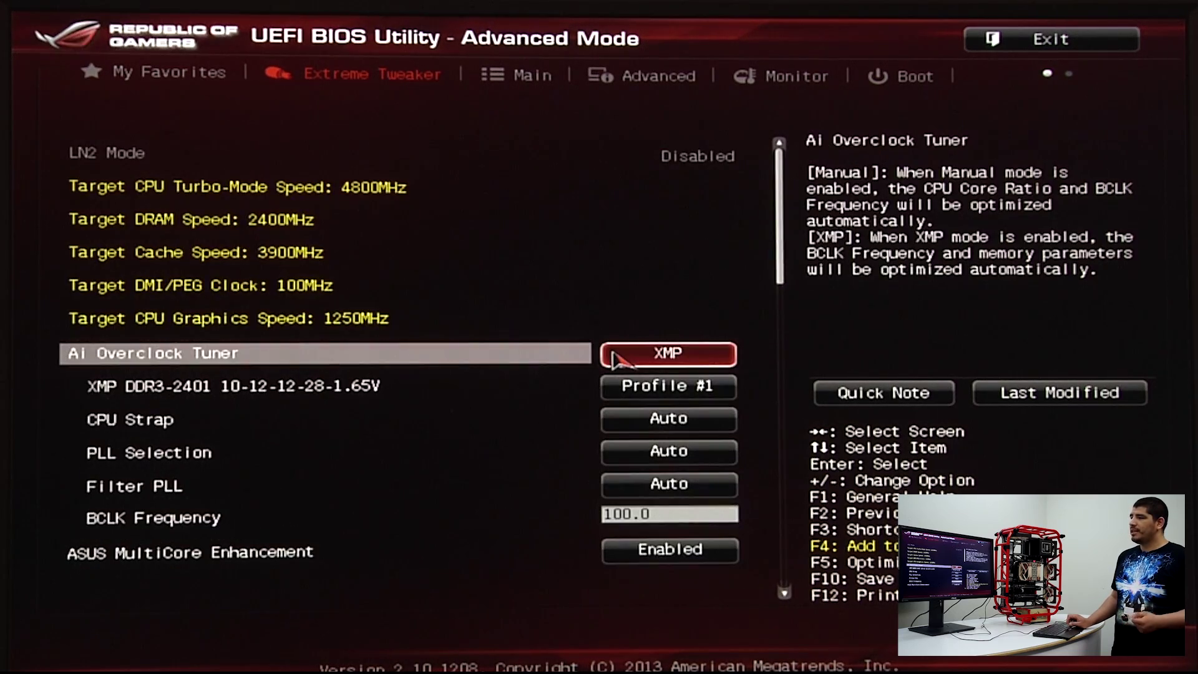
pyautogui.press('Right')
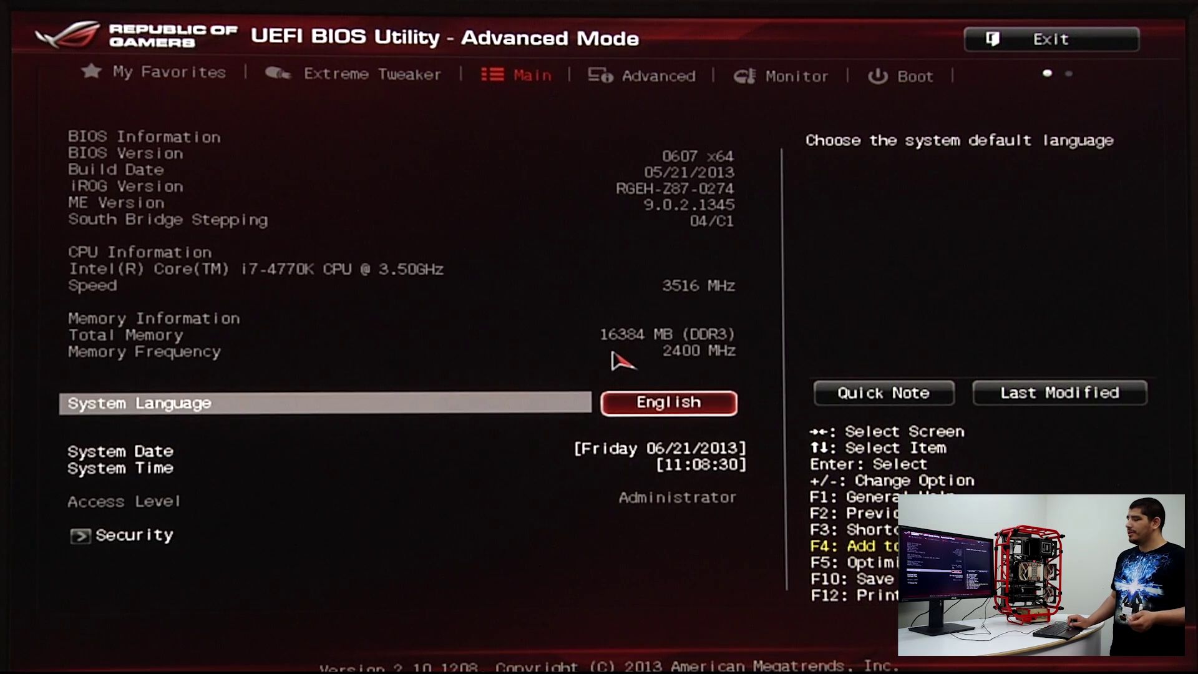
pyautogui.press('F10')
pyautogui.press('Return')
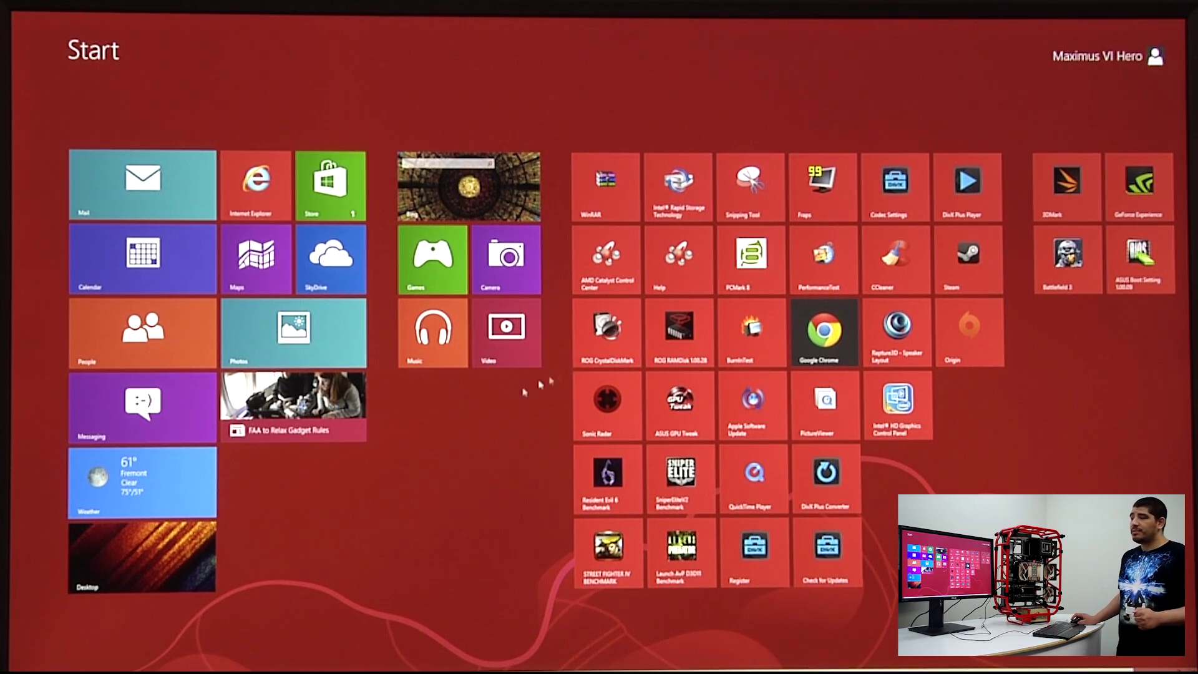
# - On the desktop, minimize GPU Tweak and launch AIDA64 Extreme Edition with administrator rights
pyautogui.click(202, 549)
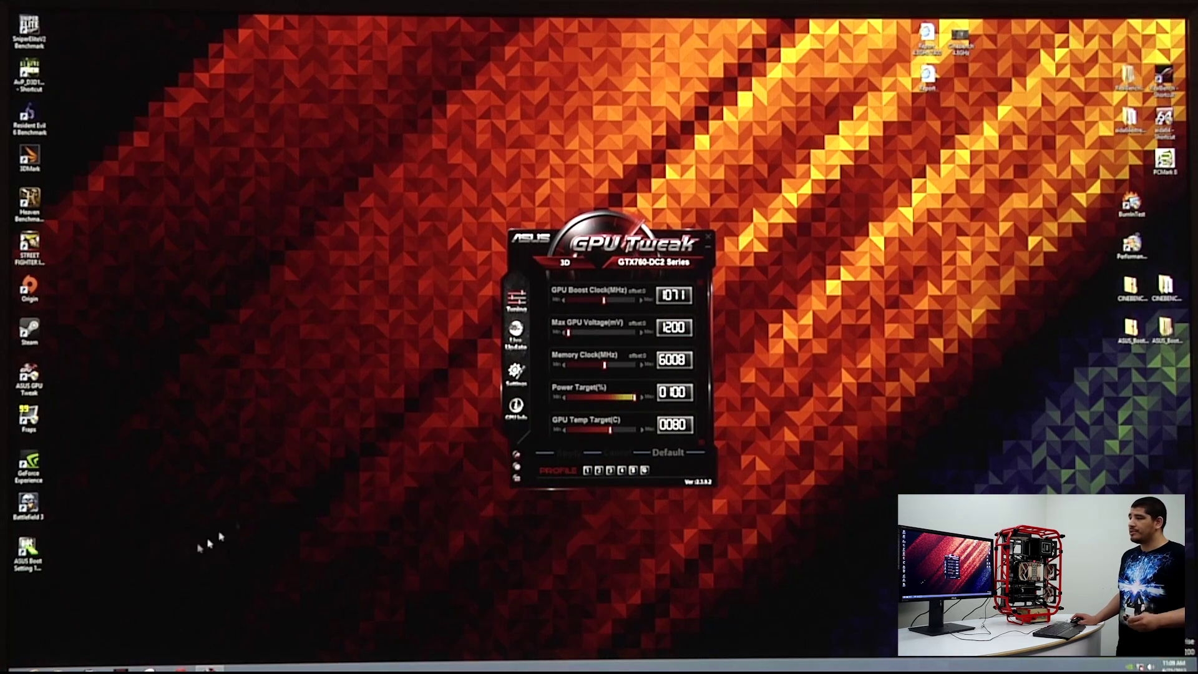
pyautogui.click(707, 248)
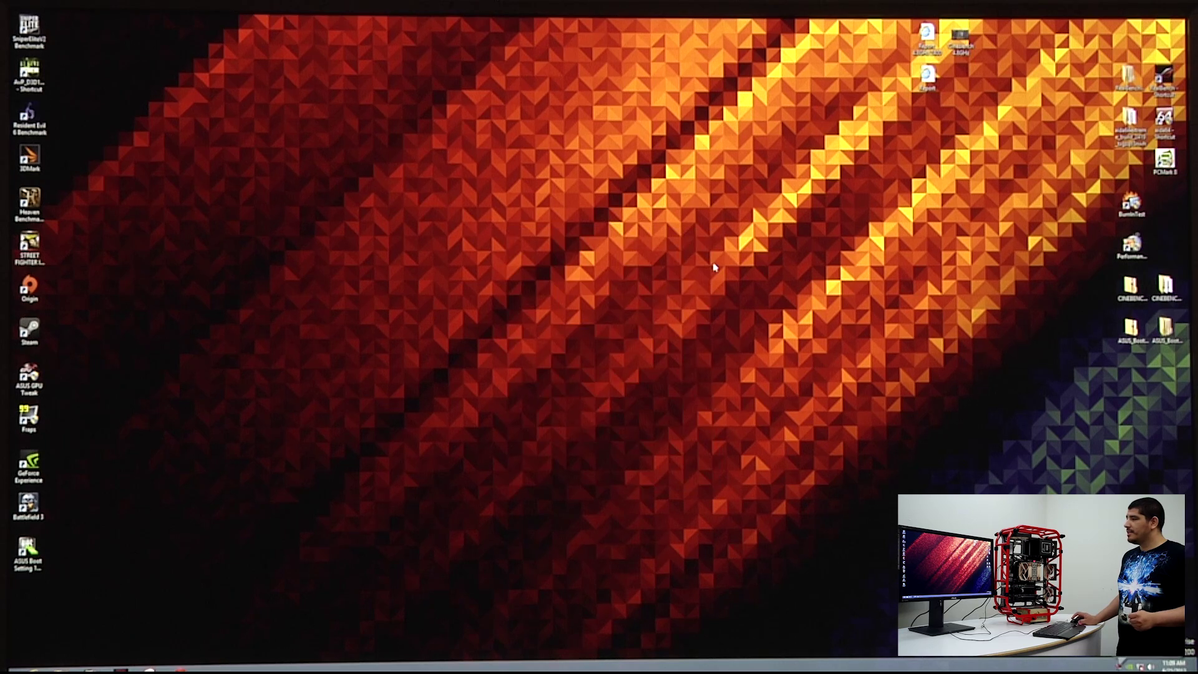
pyautogui.doubleClick(1165, 120)
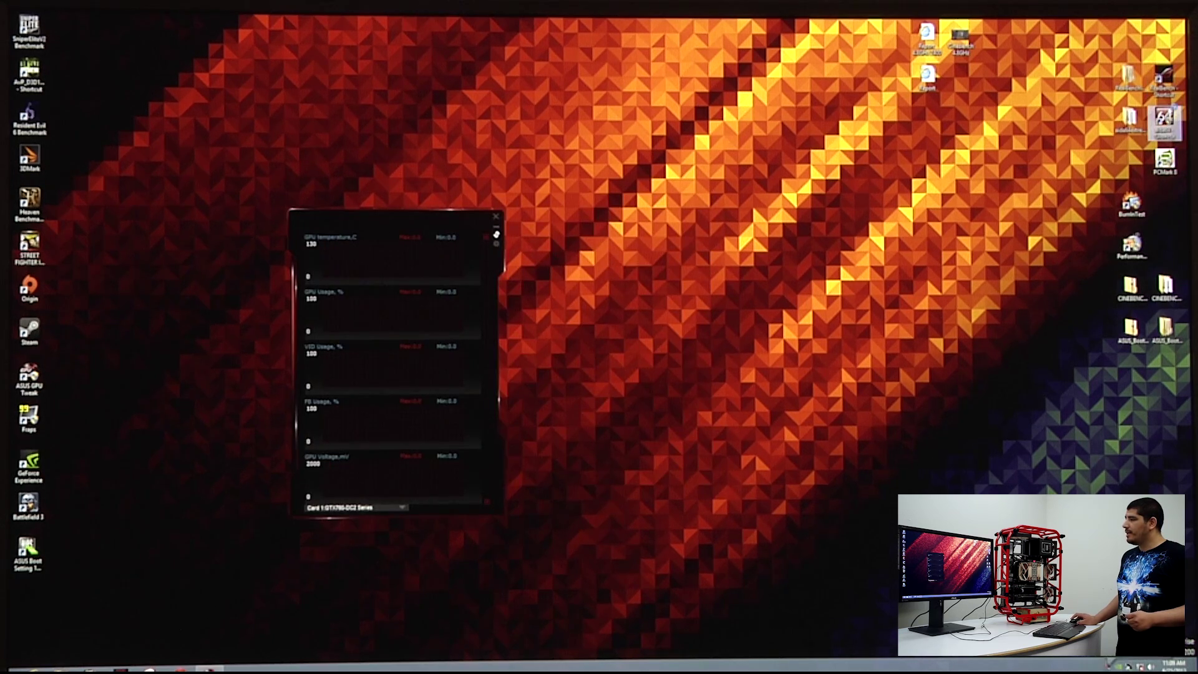
pyautogui.click(648, 358)
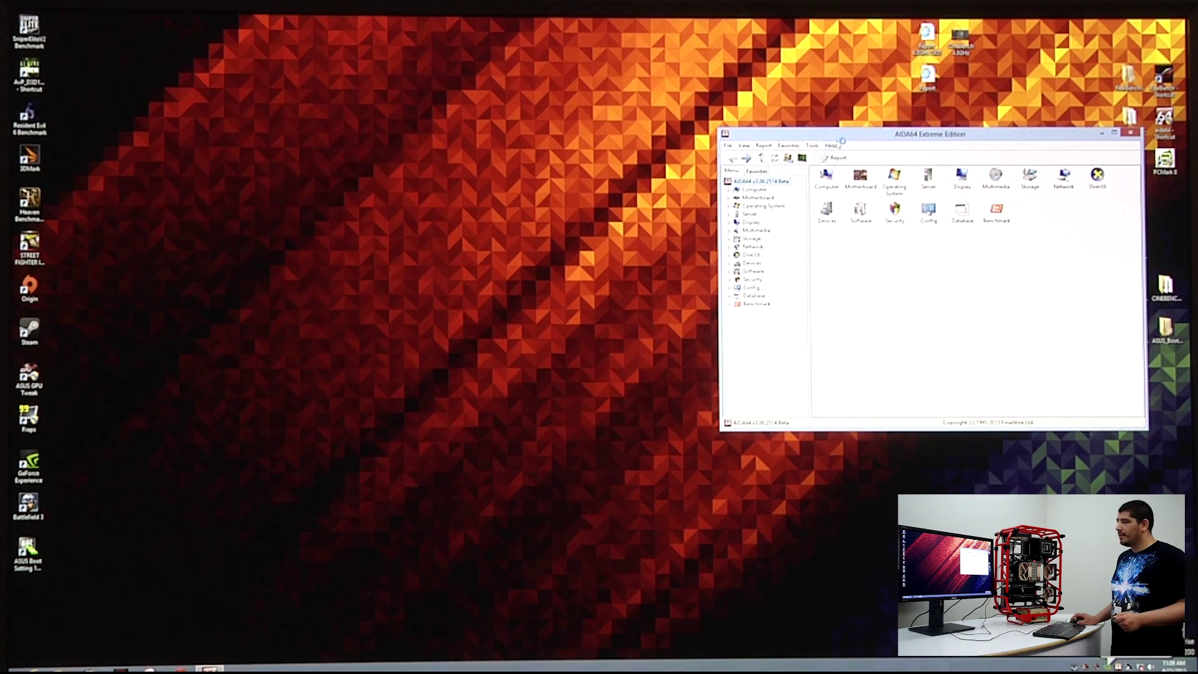
pyautogui.moveTo(842, 130); pyautogui.dragTo(250, 62)
# - Open AIDA64 CPUID, then bring up Task Manager and the Cinebench folder alongside it
pyautogui.click(224, 66)
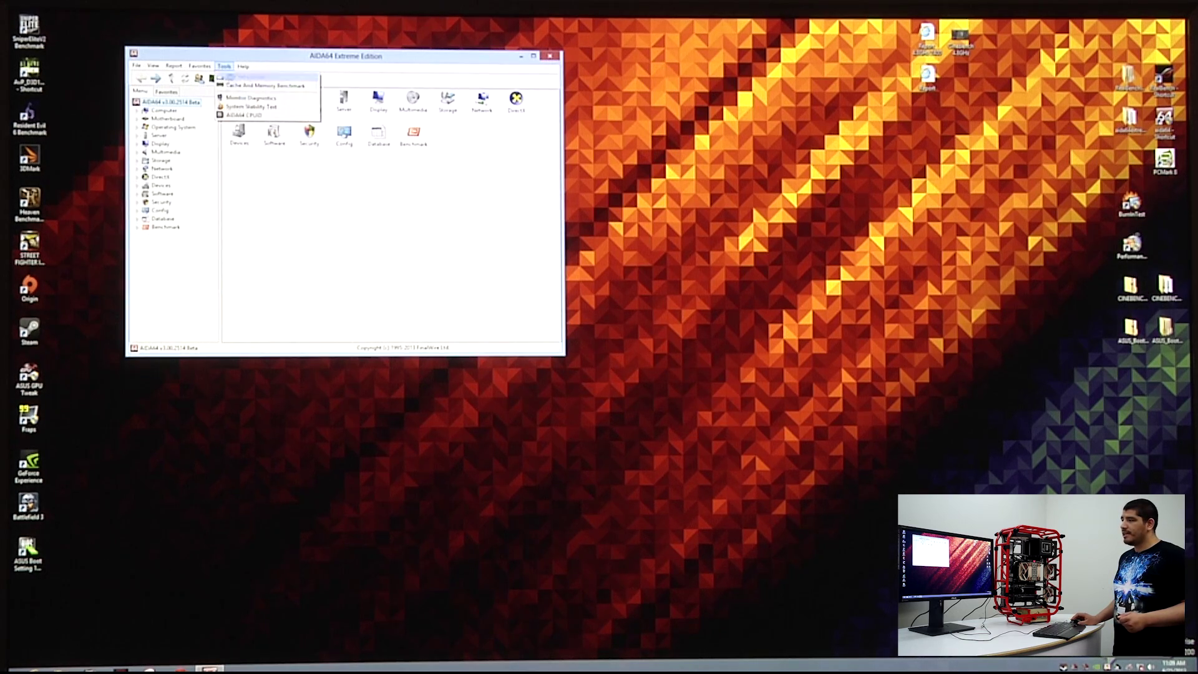
pyautogui.click(244, 116)
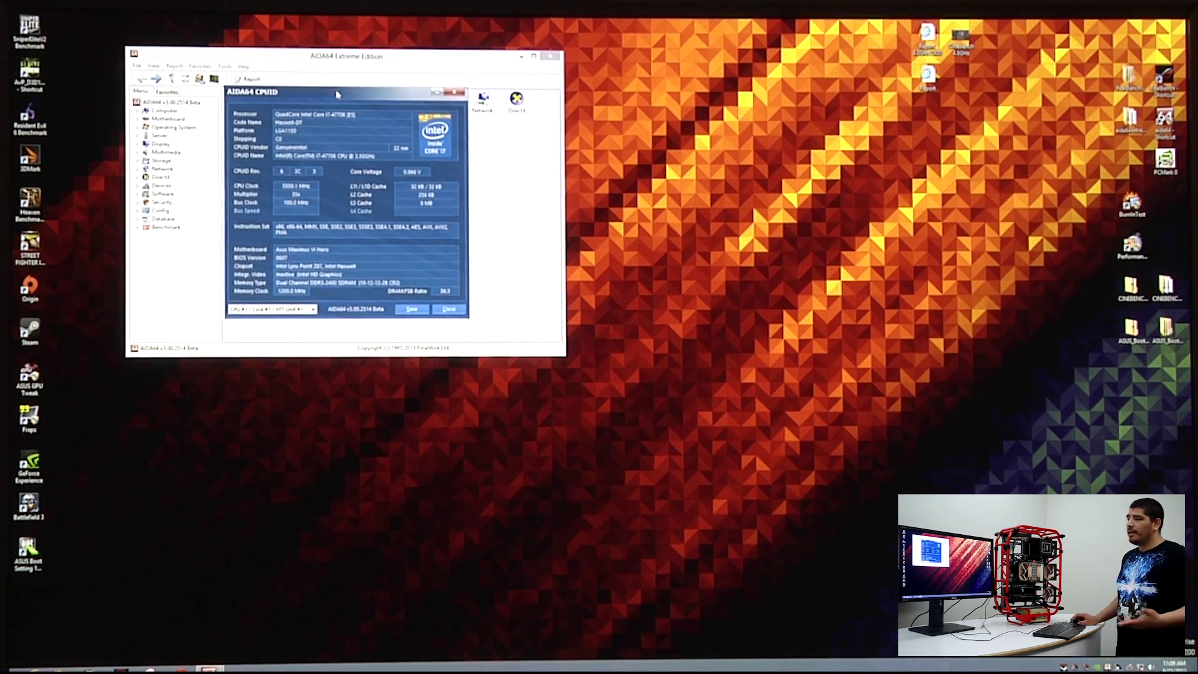
pyautogui.moveTo(338, 91); pyautogui.dragTo(337, 165)
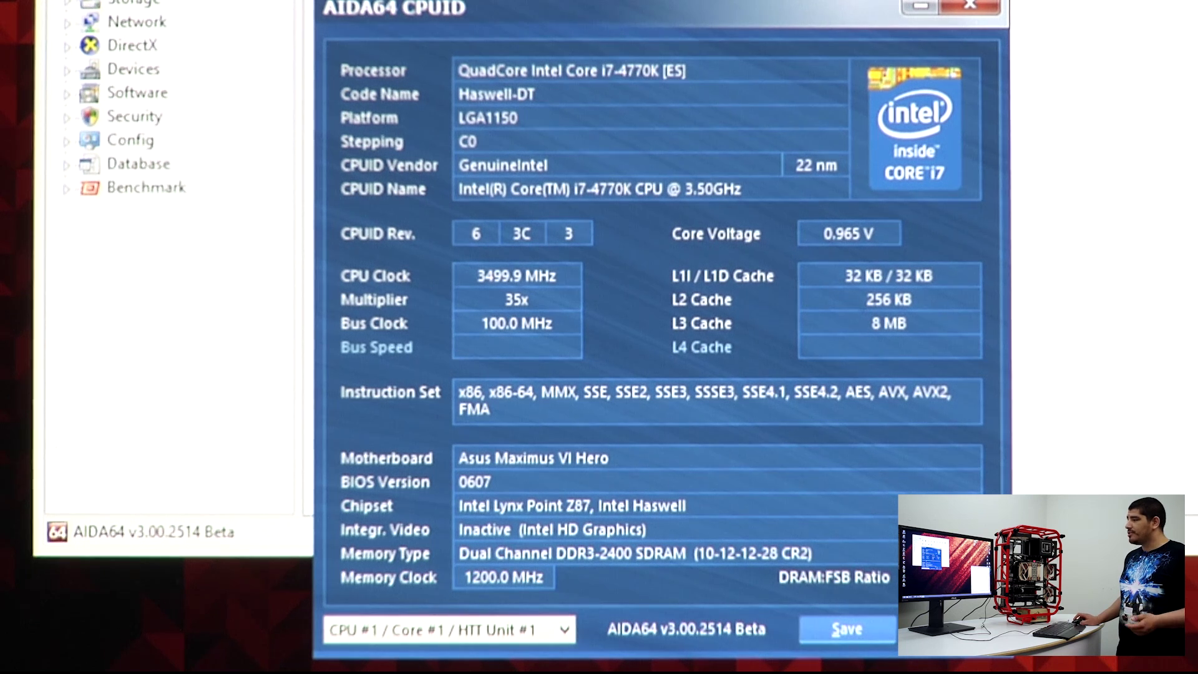
pyautogui.hotkey('ctrl', 'shift', 'Escape')
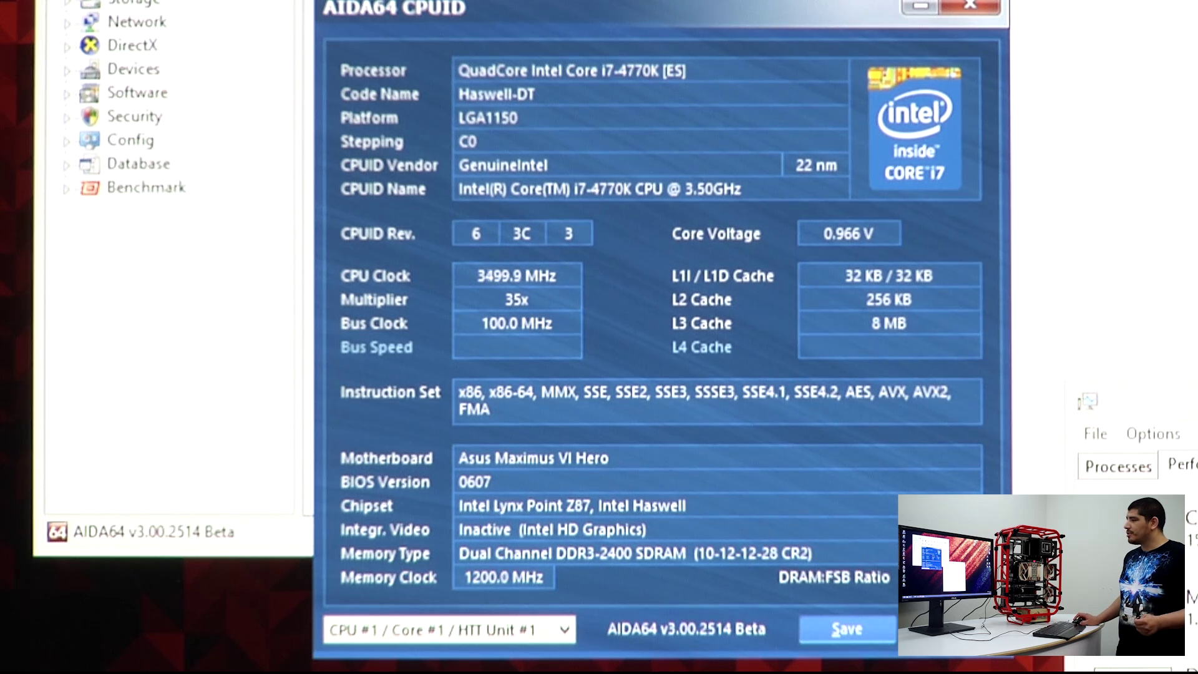
pyautogui.hotkey('alt', 'Tab')
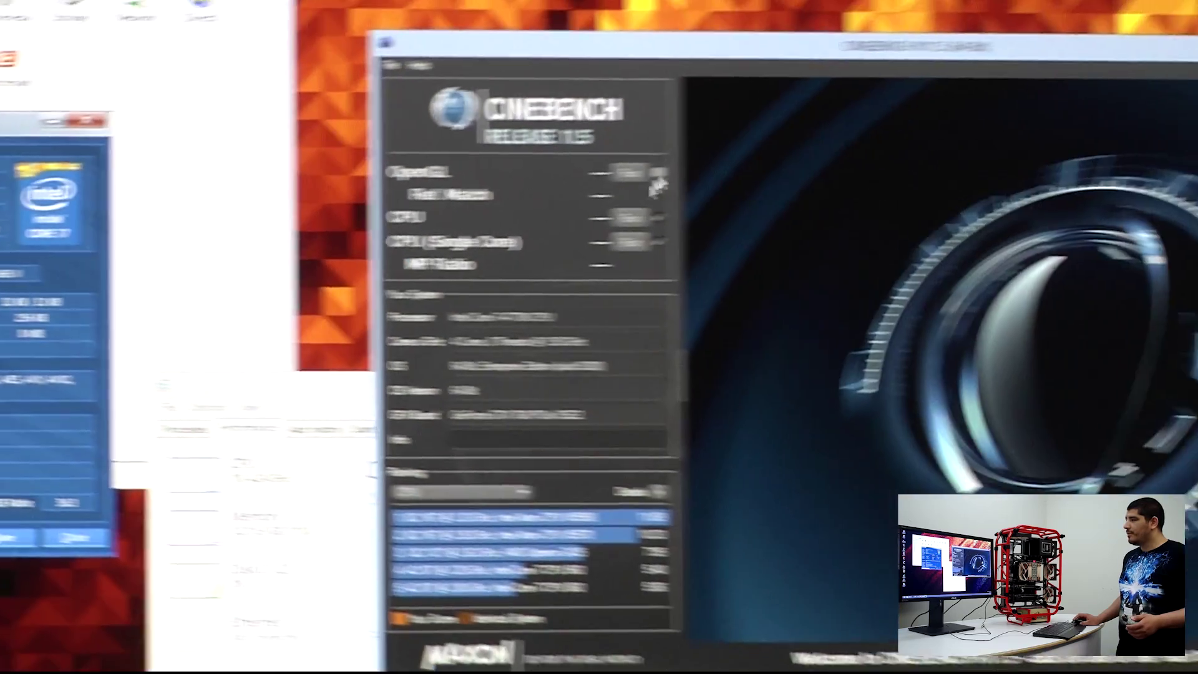
# - Run all selected Cinebench R11.5 tests, then stop the render and close Cinebench
pyautogui.click(391, 65)
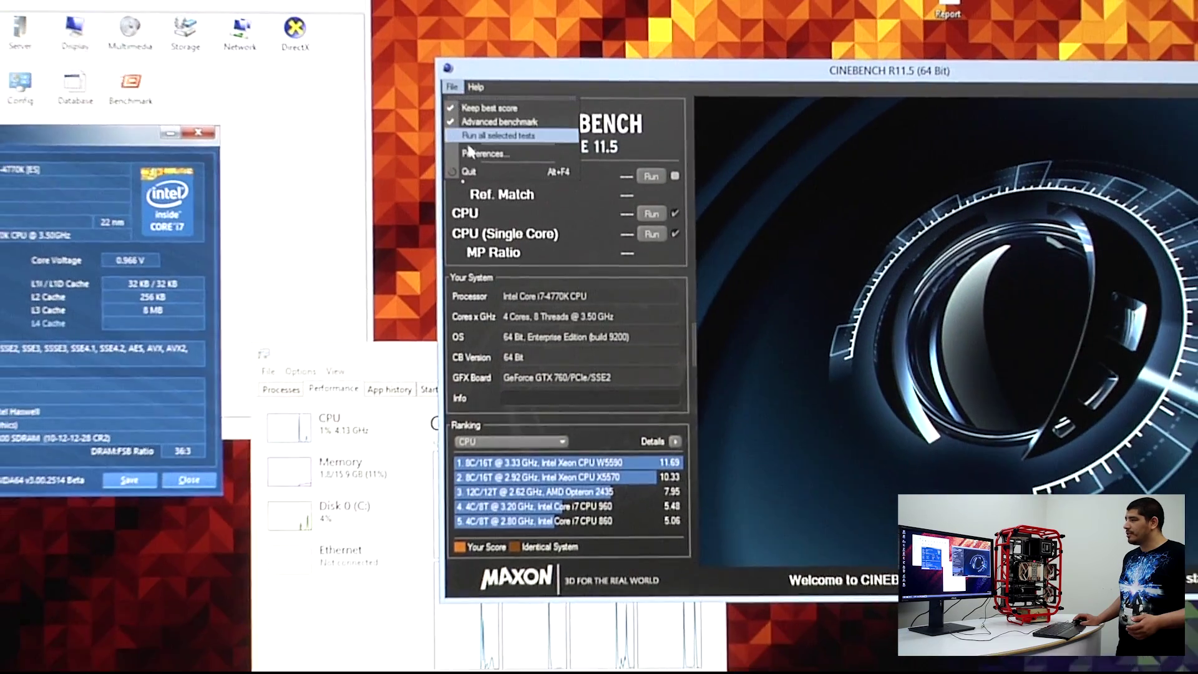
pyautogui.click(471, 137)
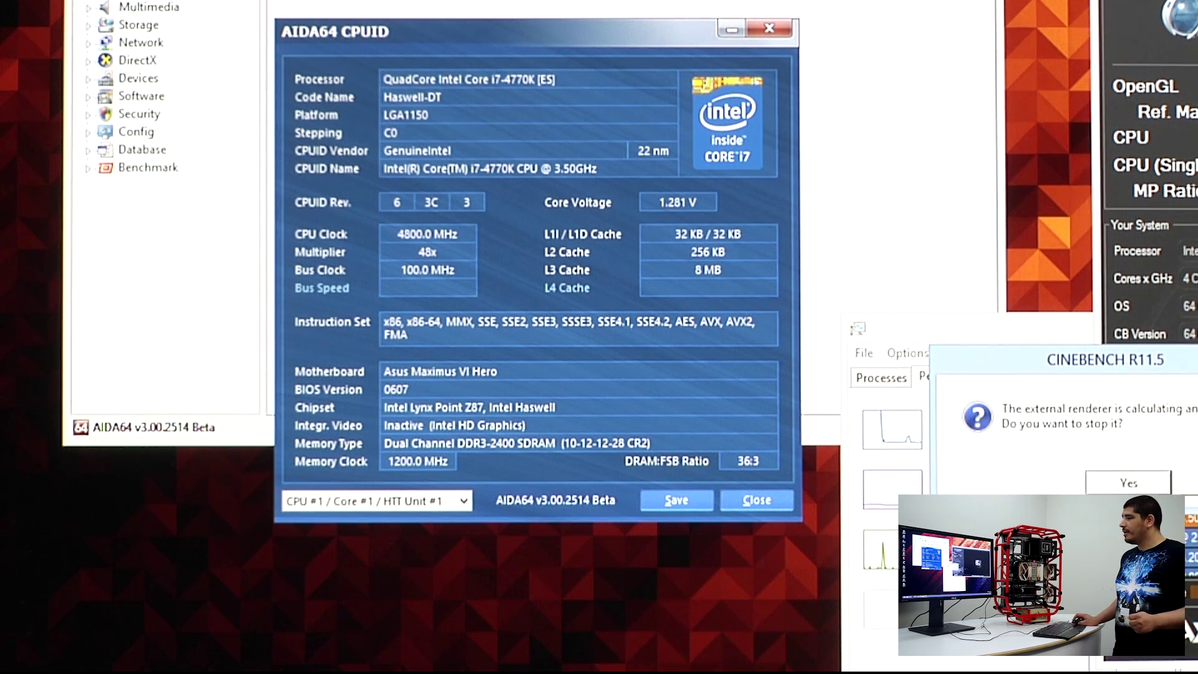
pyautogui.click(1128, 482)
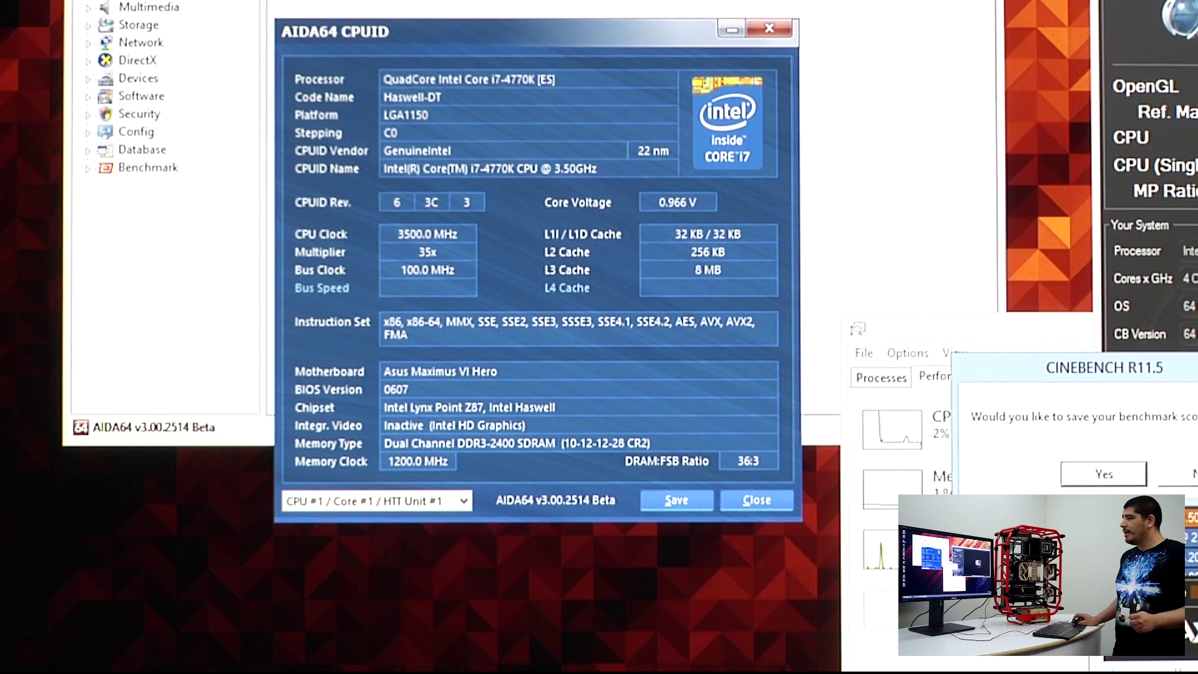
pyautogui.click(1189, 475)
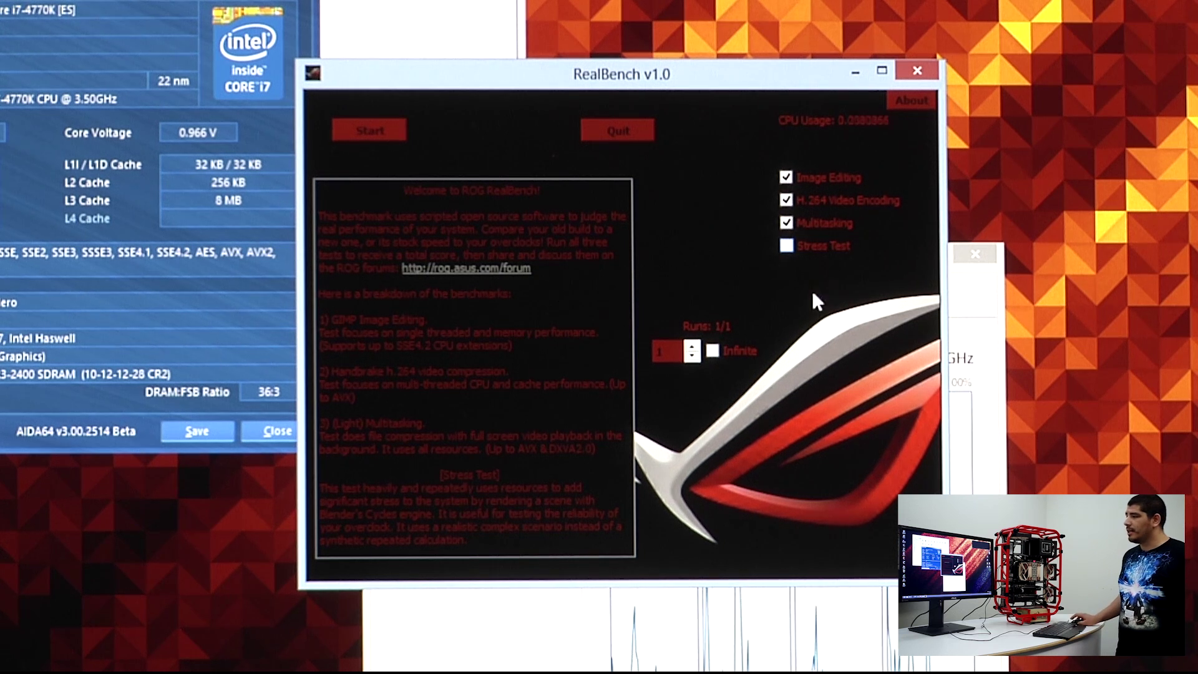
# - Quit the halted full RealBench run, untick Multitasking and H.264, and start Image Editing alone
pyautogui.click(371, 128)
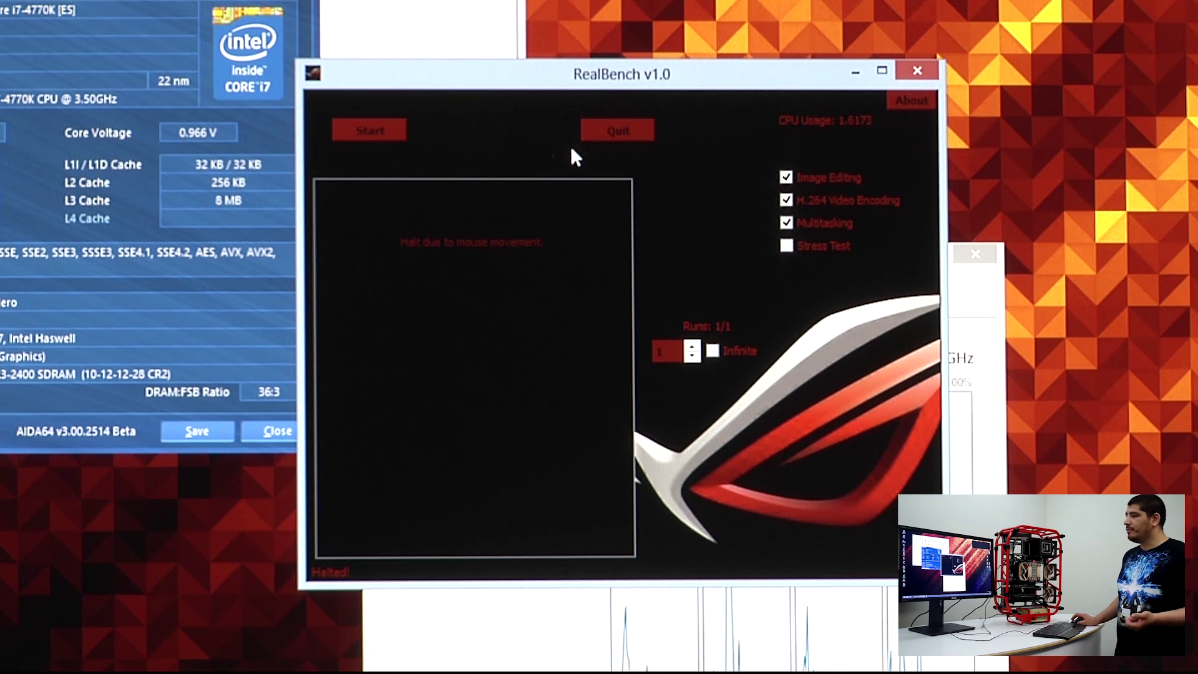
pyautogui.click(648, 125)
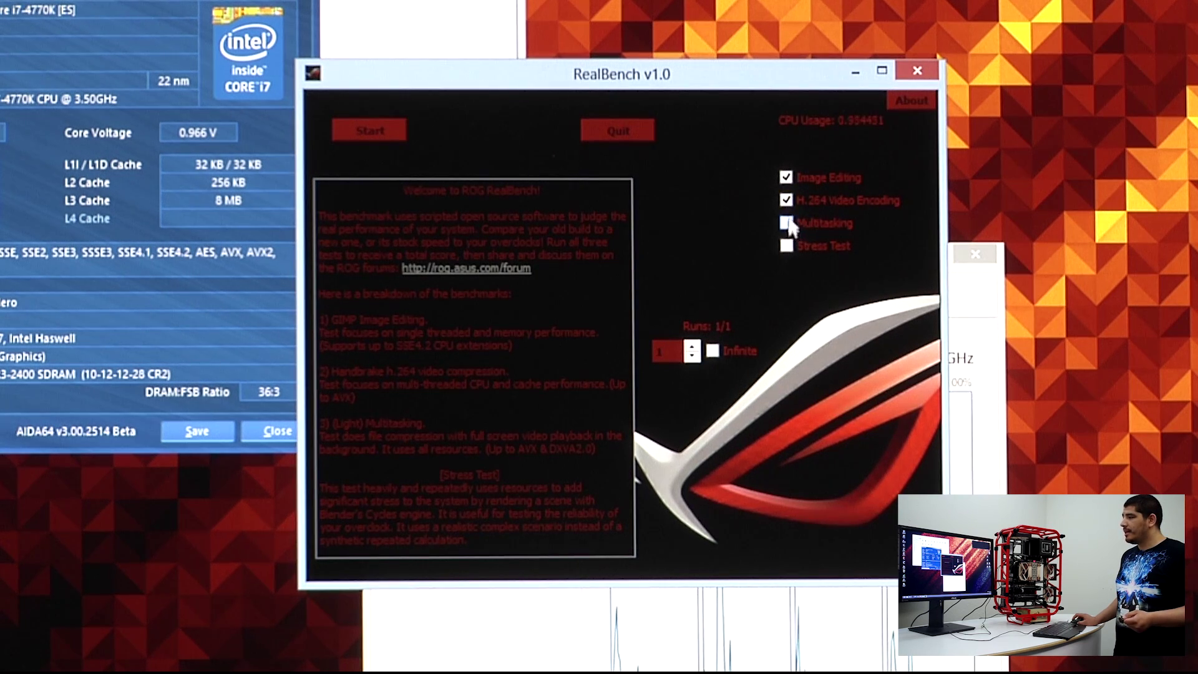
pyautogui.click(786, 222)
pyautogui.click(786, 200)
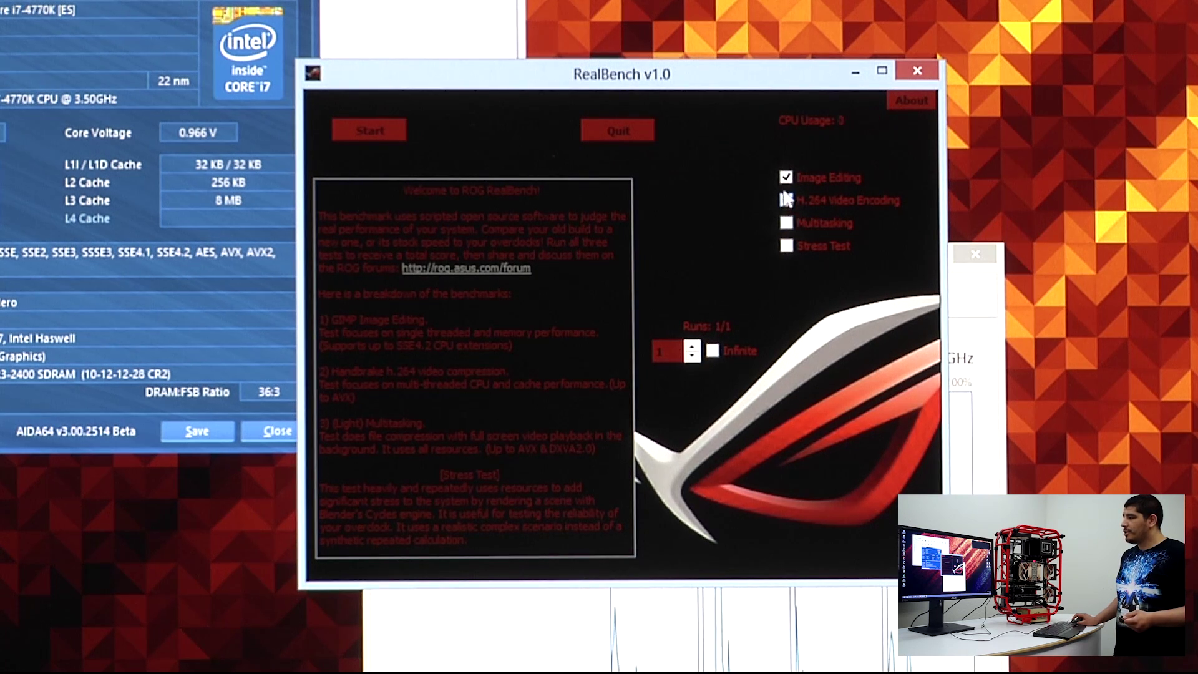
pyautogui.click(391, 132)
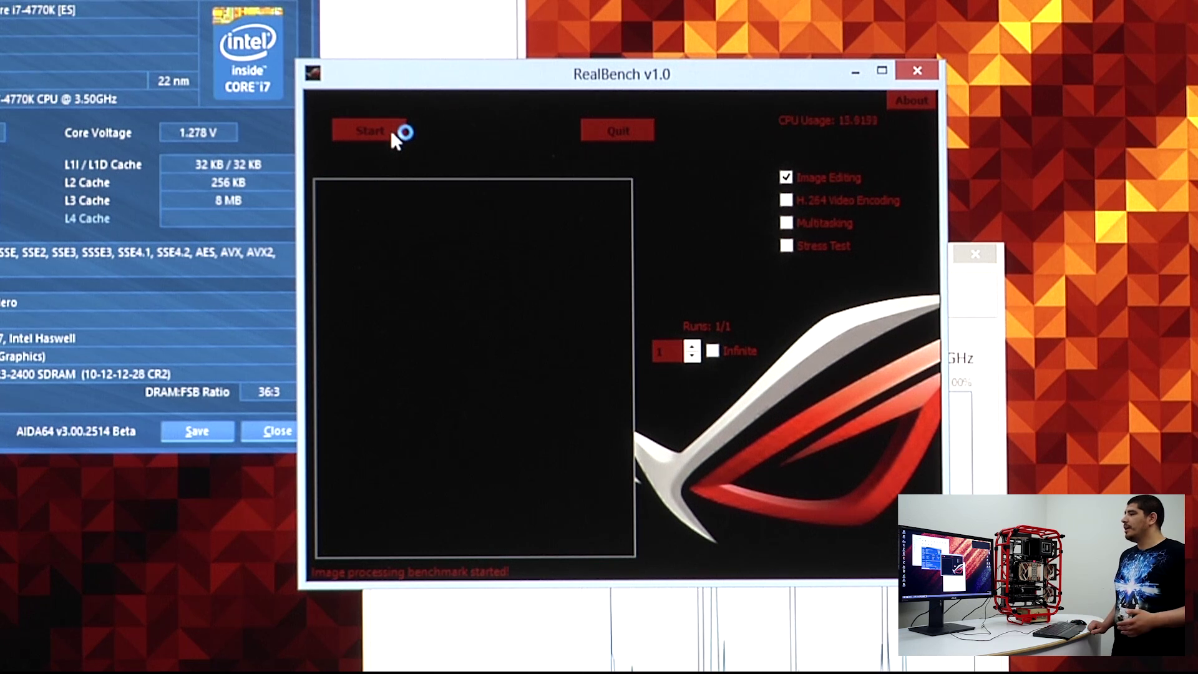